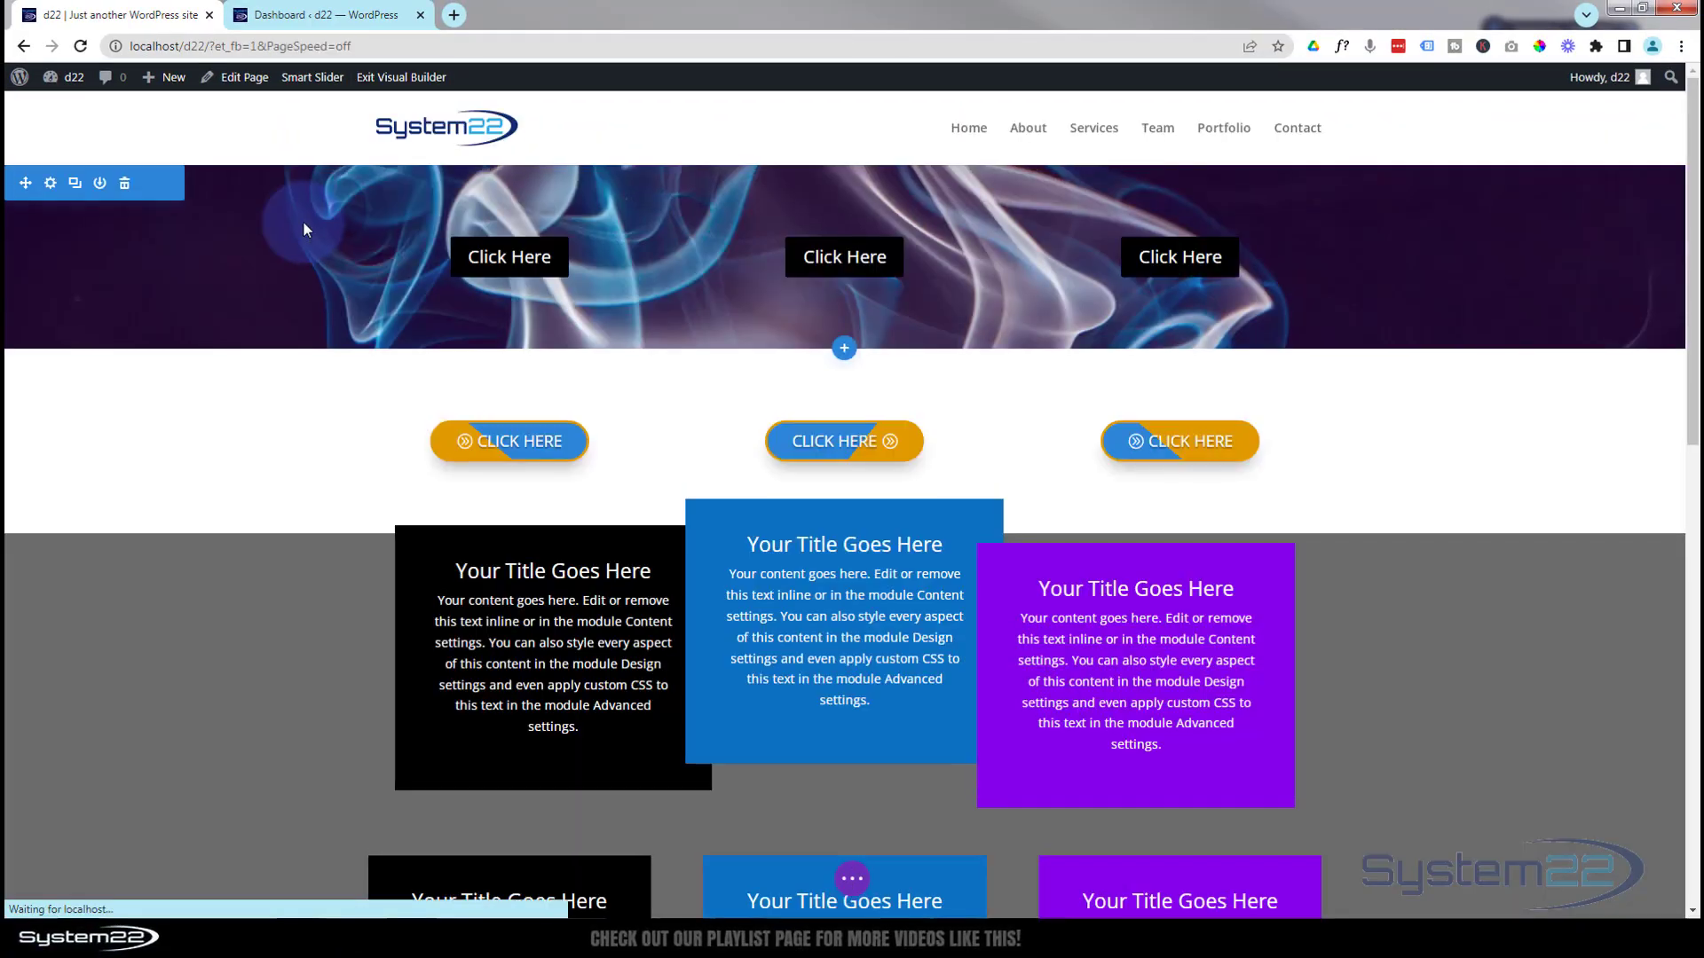
Step: Delete the row of staggered offset title boxes so the even three-box row moves up
scroll(342, 266, down, 5)
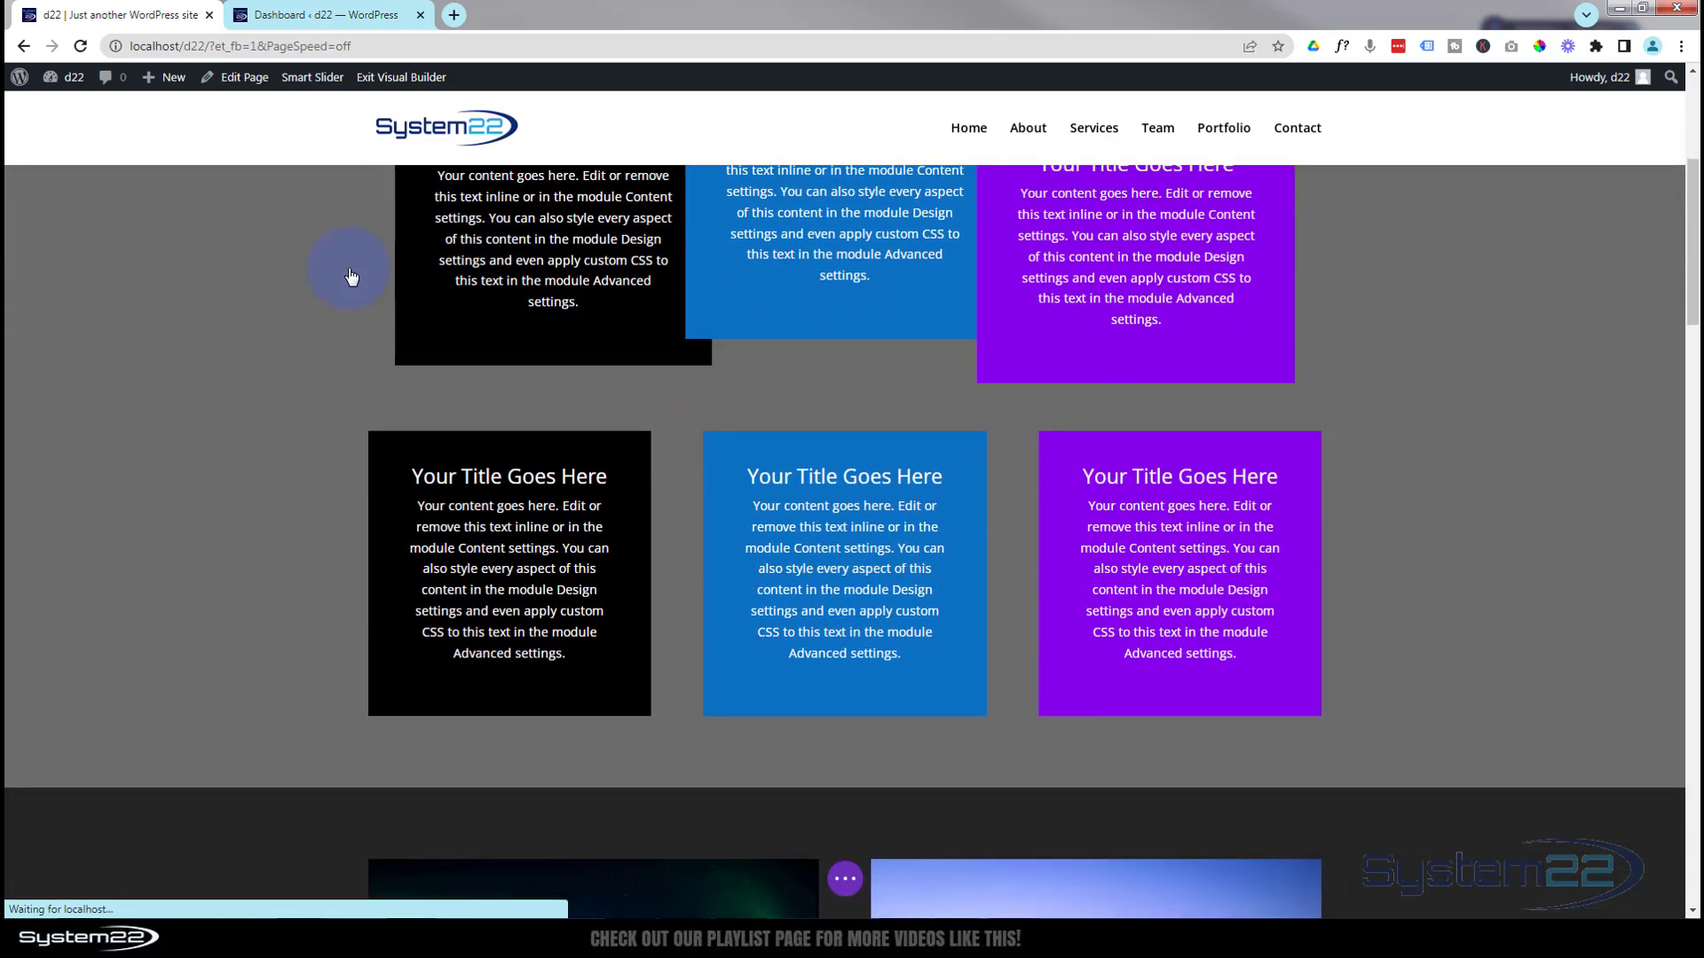
scroll(351, 278, up, 2)
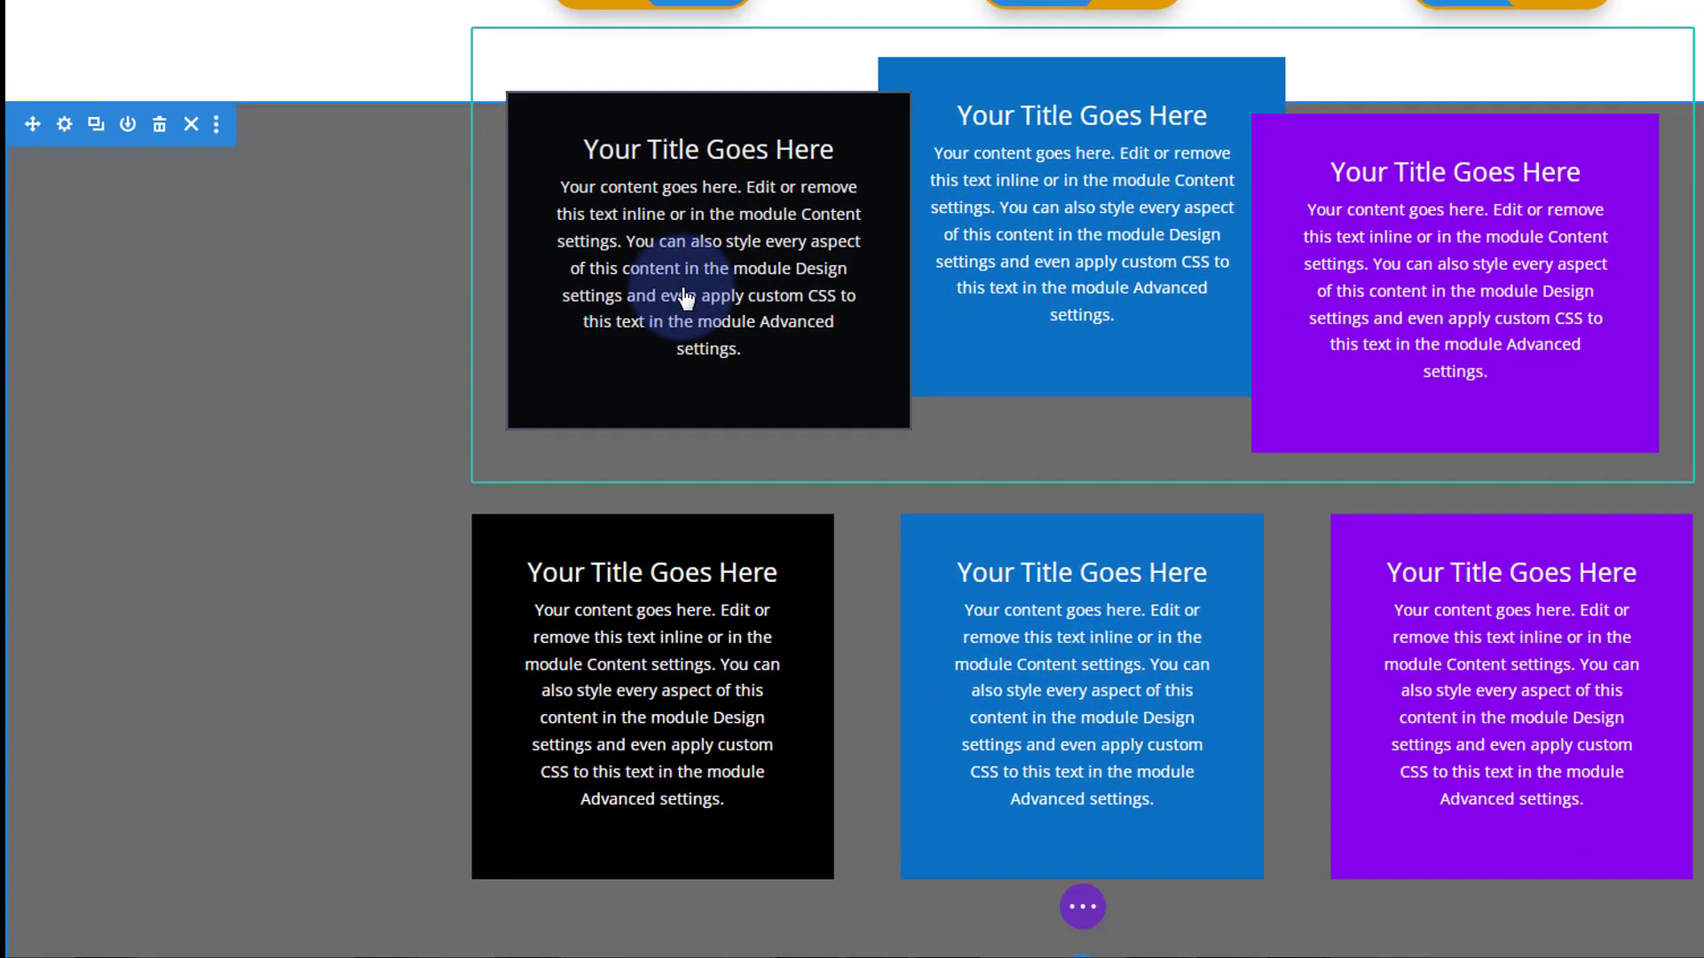
mouse_move(685, 297)
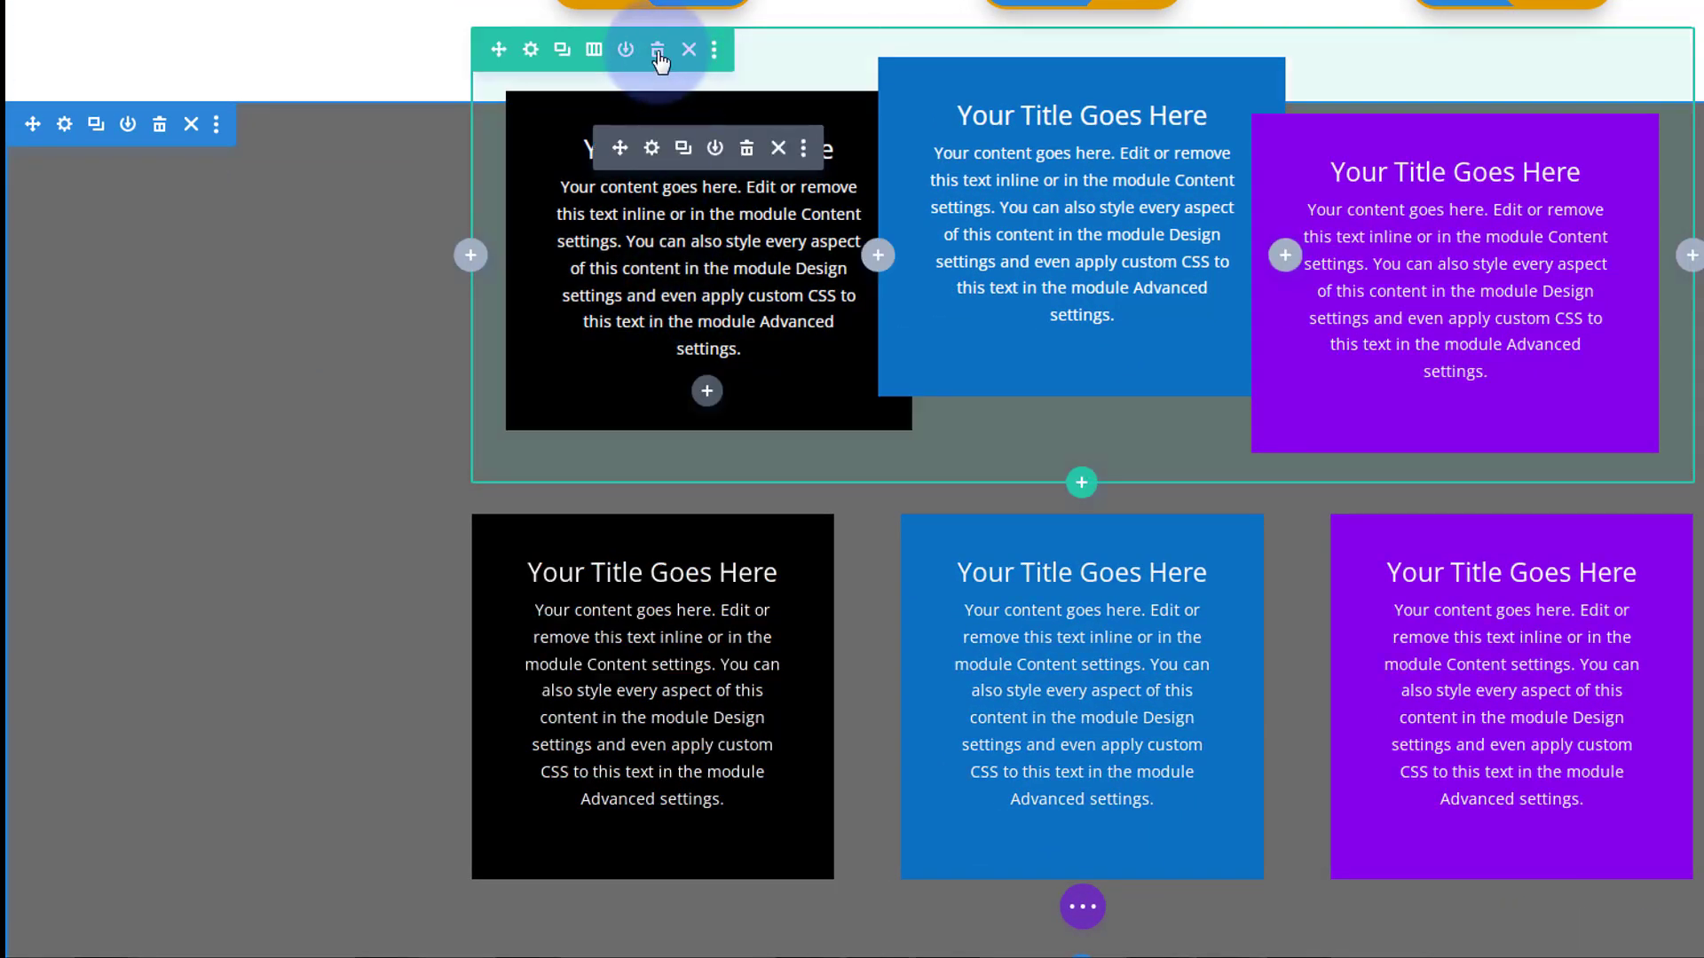
click(657, 51)
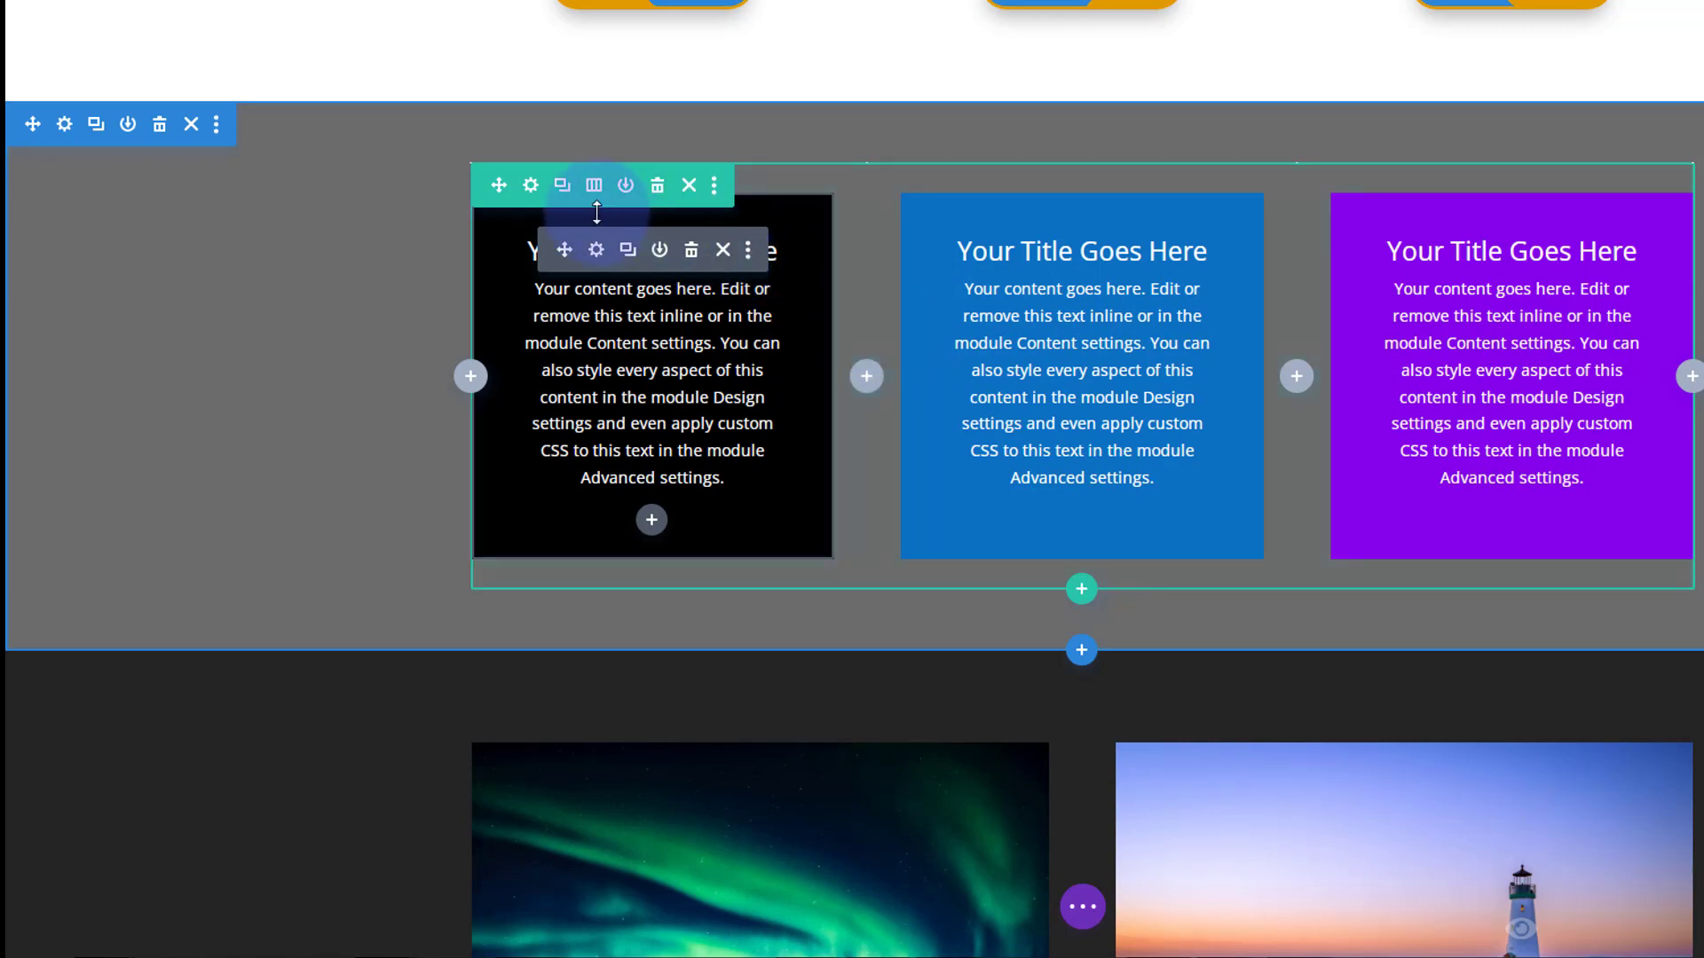
Step: Set the three-box row's Design > Spacing Margin Top to -130px
click(532, 187)
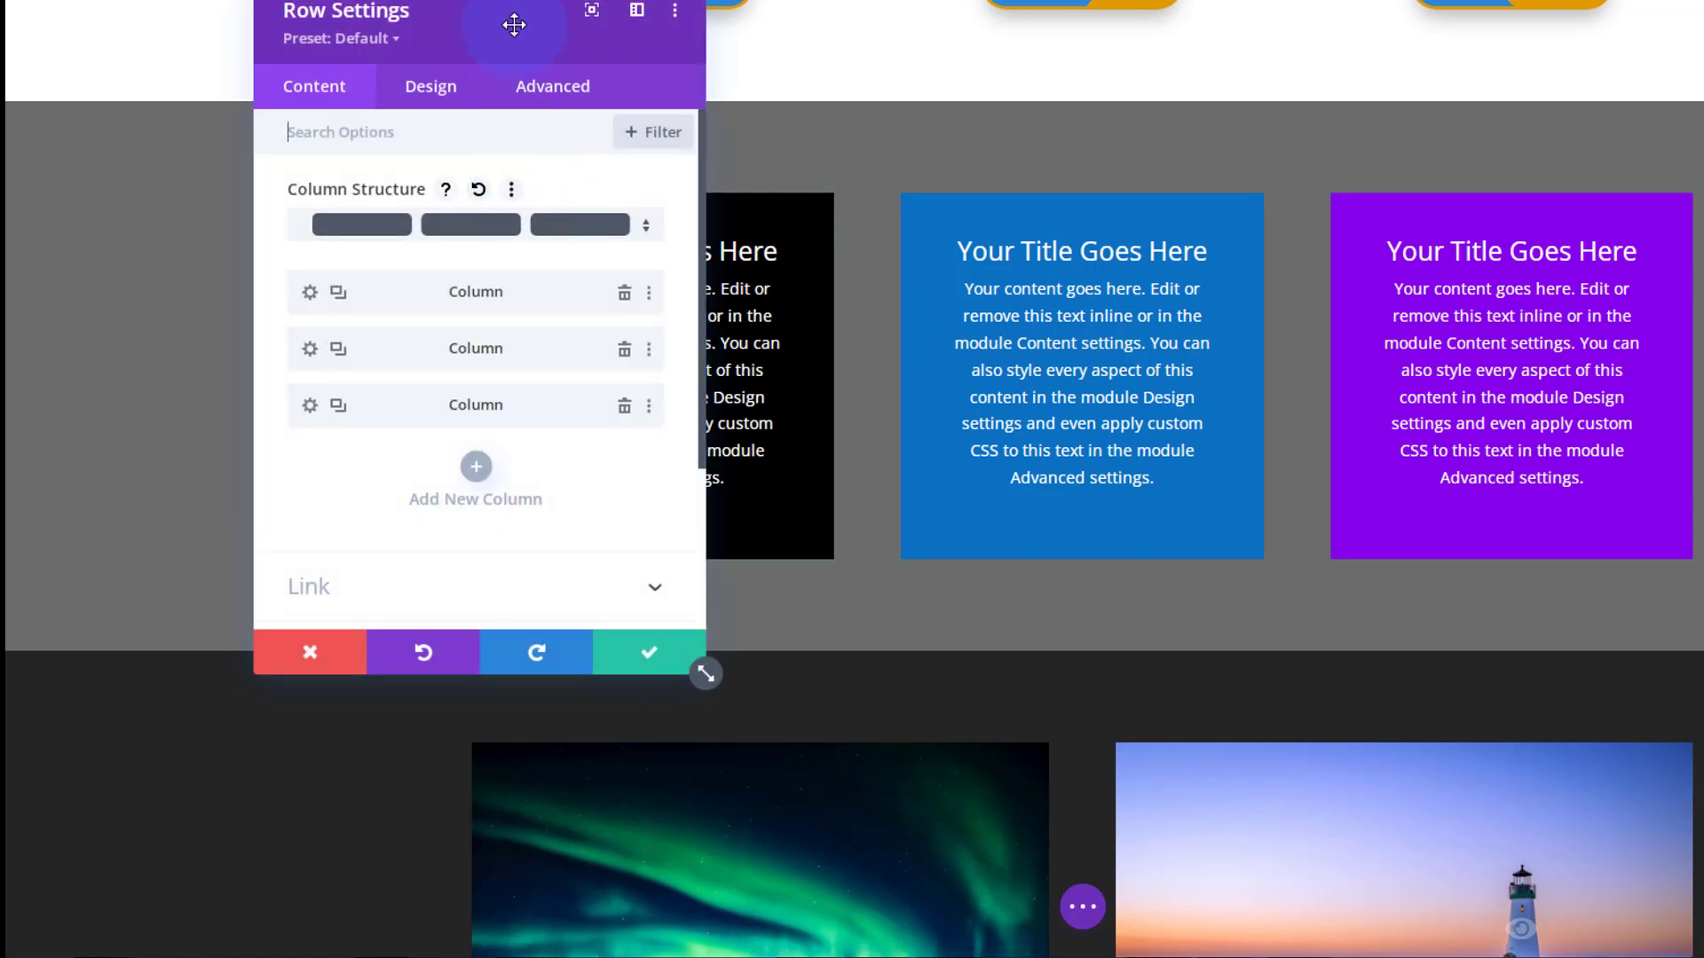
drag(509, 15, 275, 5)
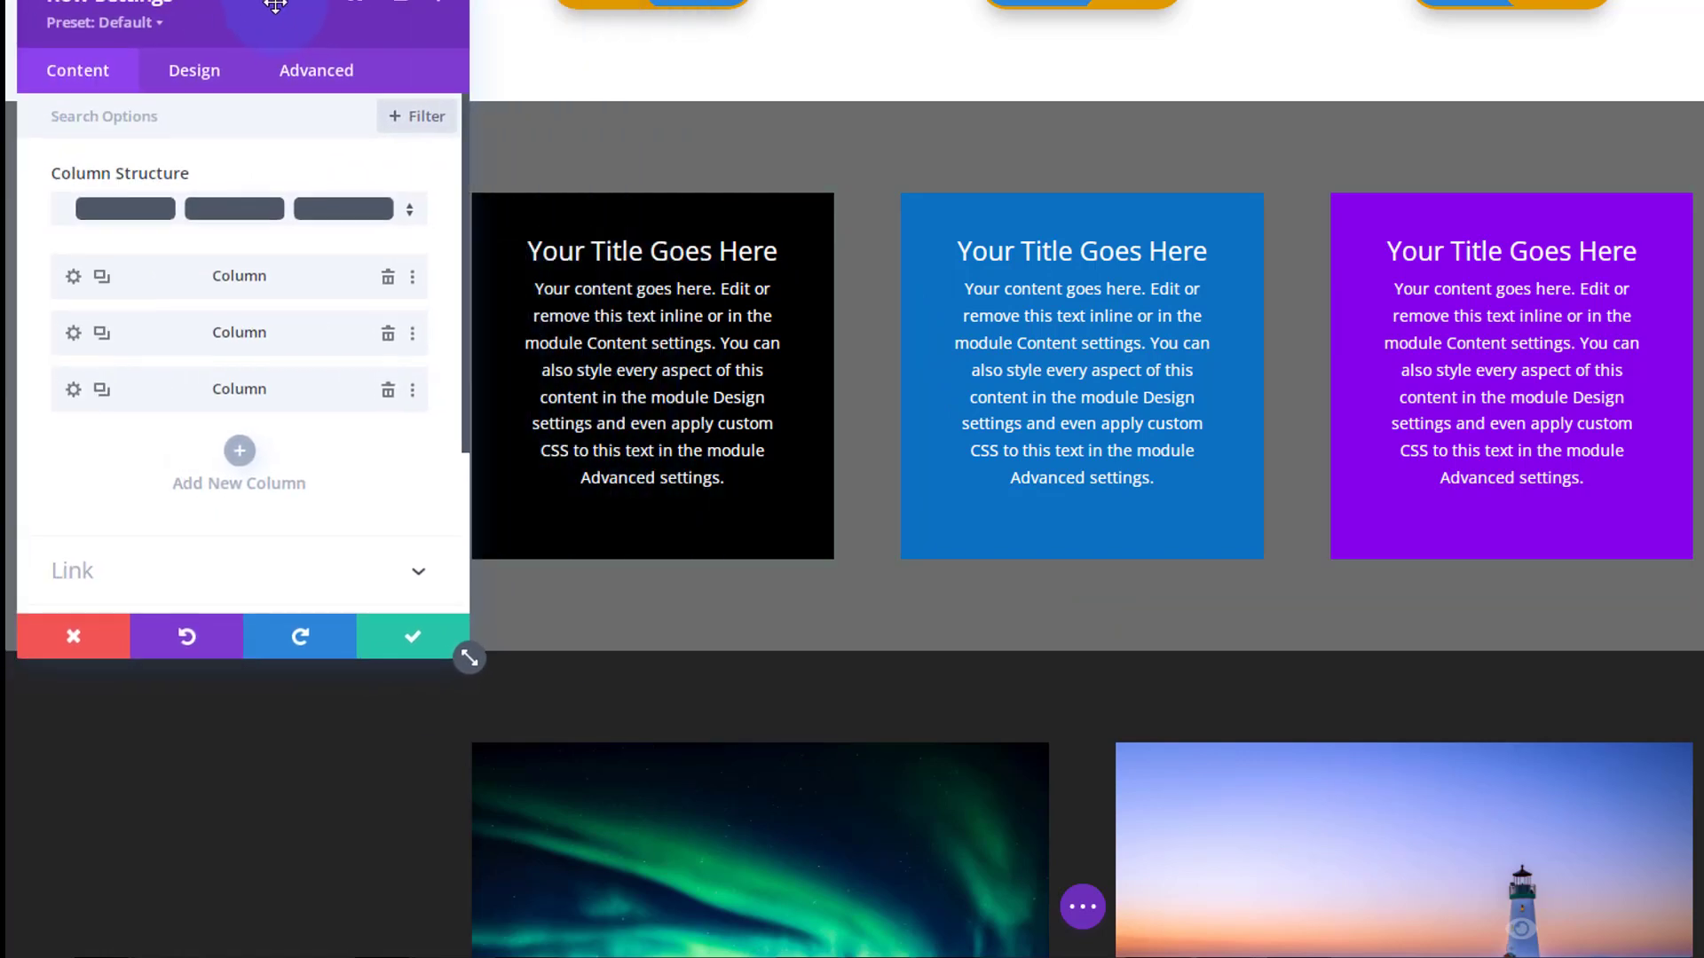
click(200, 76)
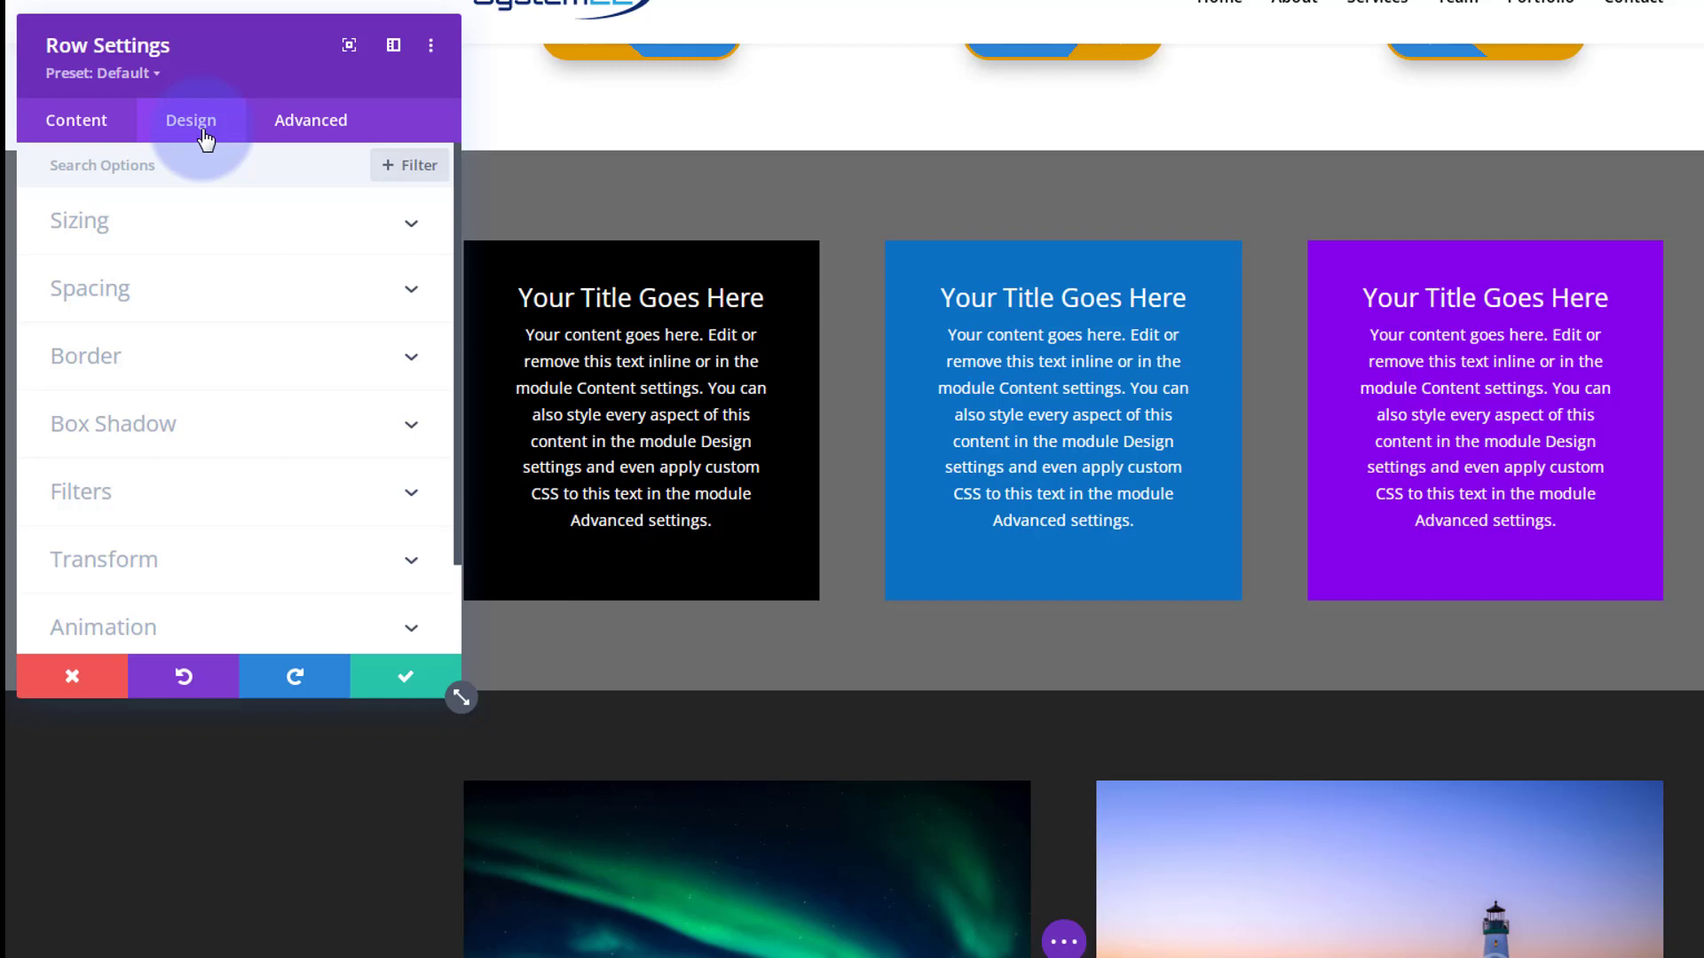
click(194, 291)
click(91, 259)
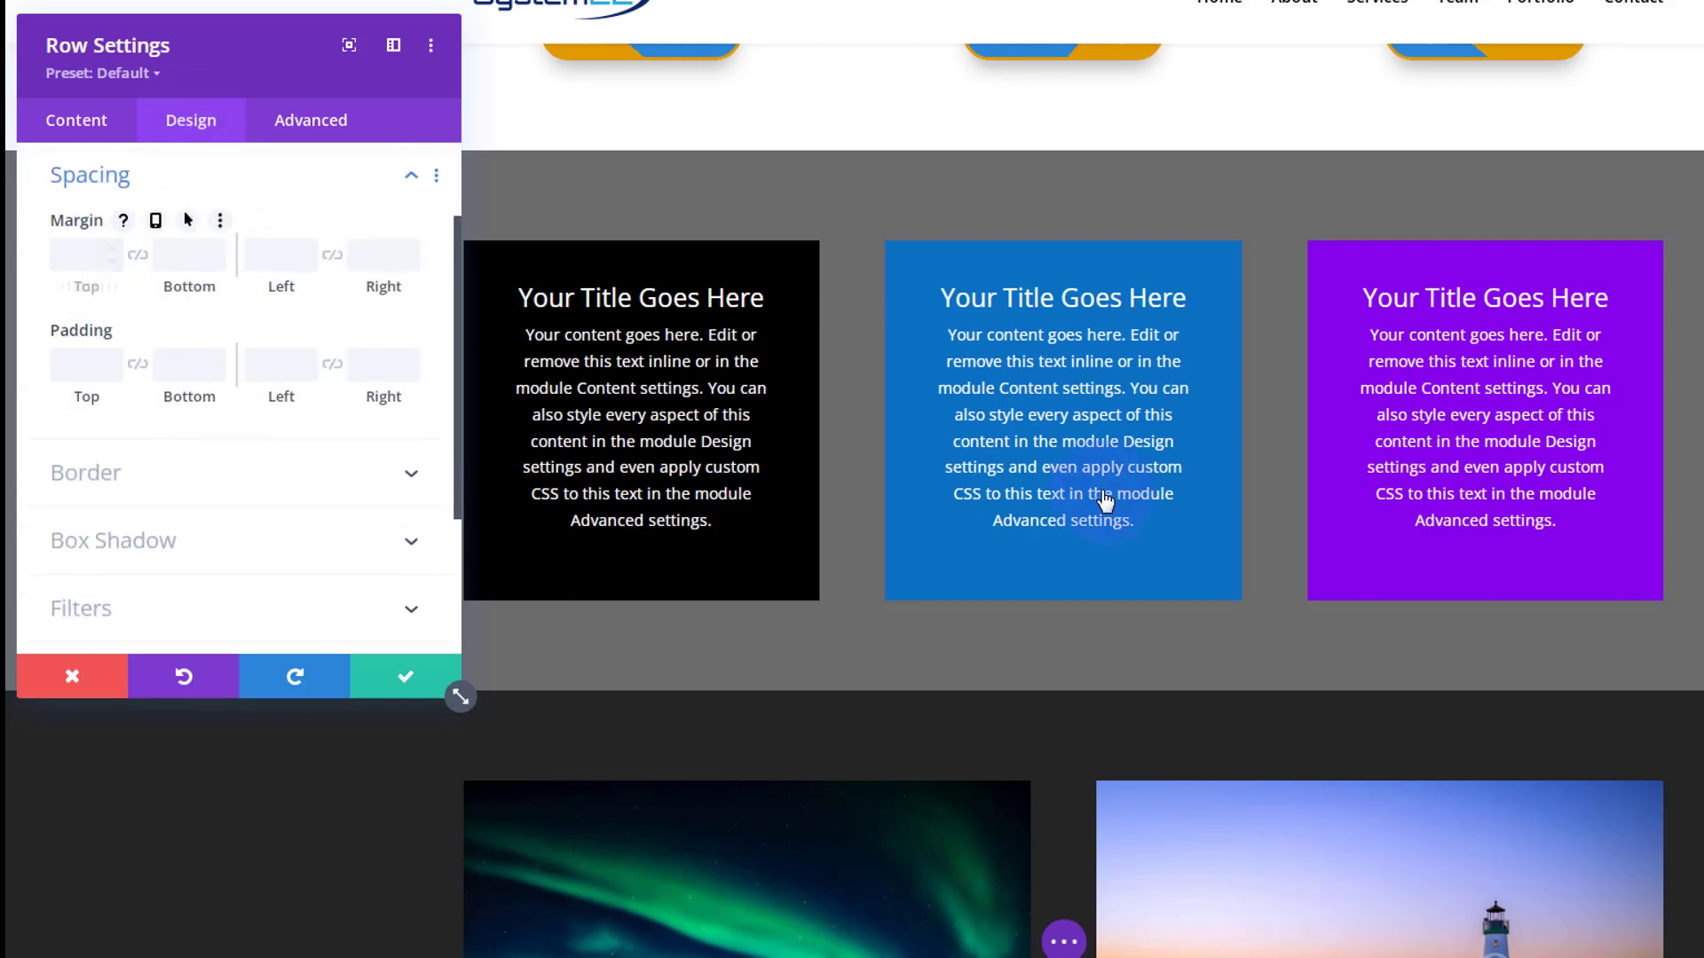
click(998, 108)
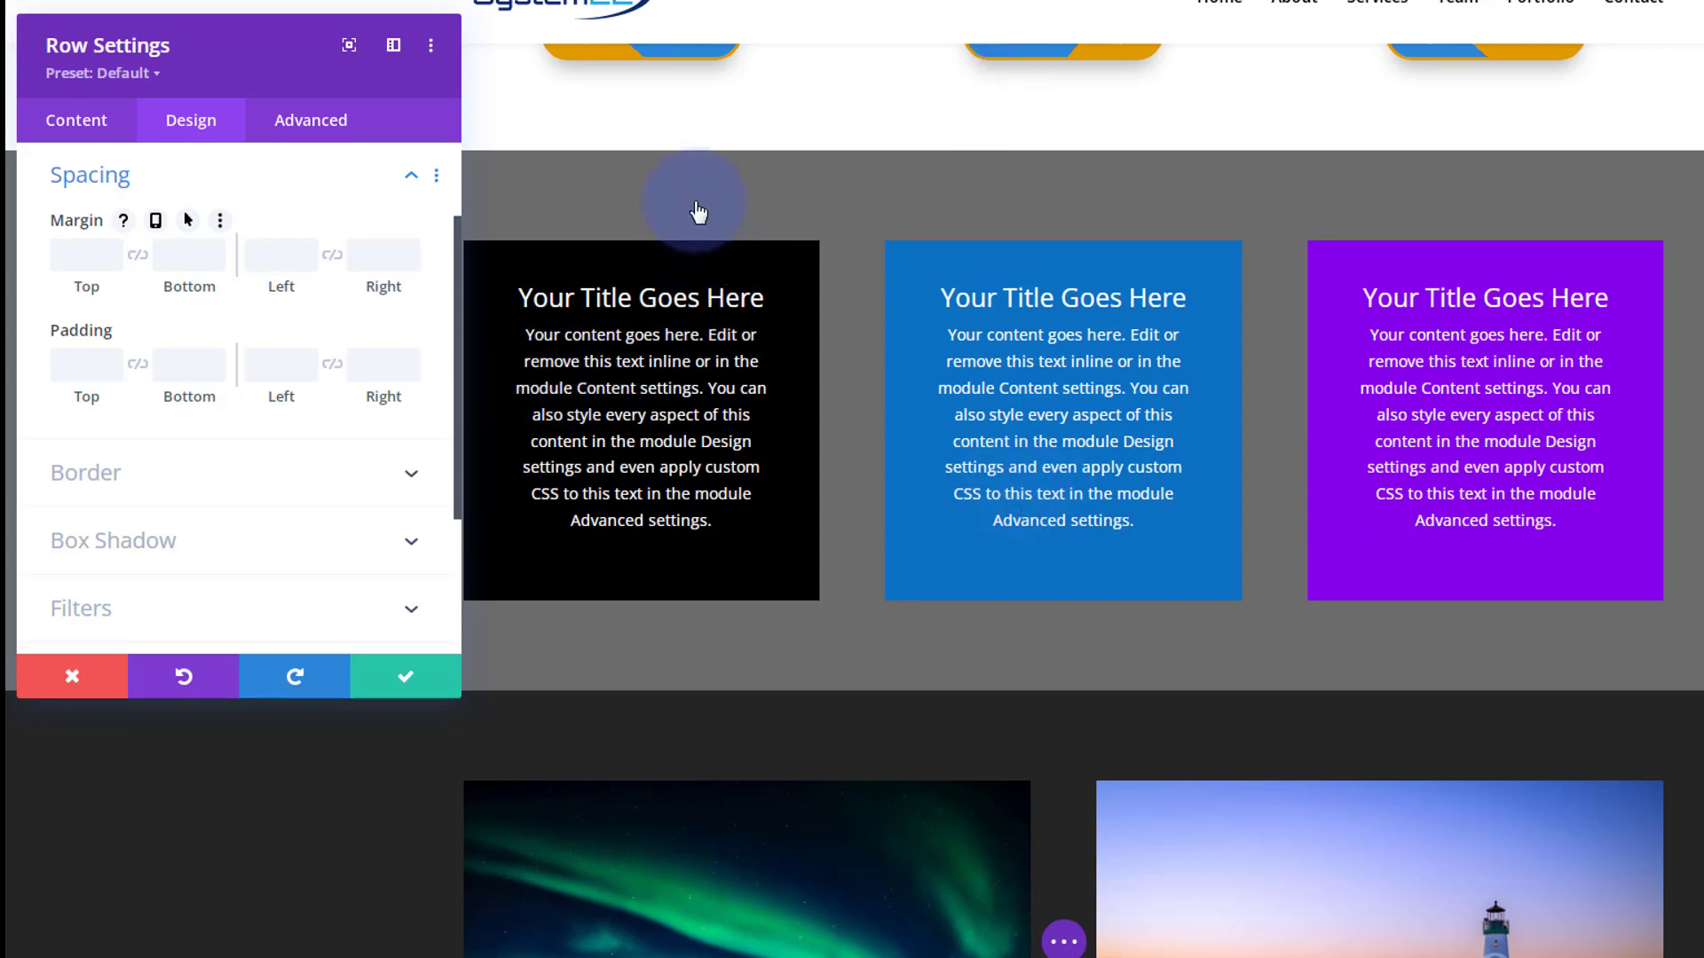
click(89, 257)
text(-10px)
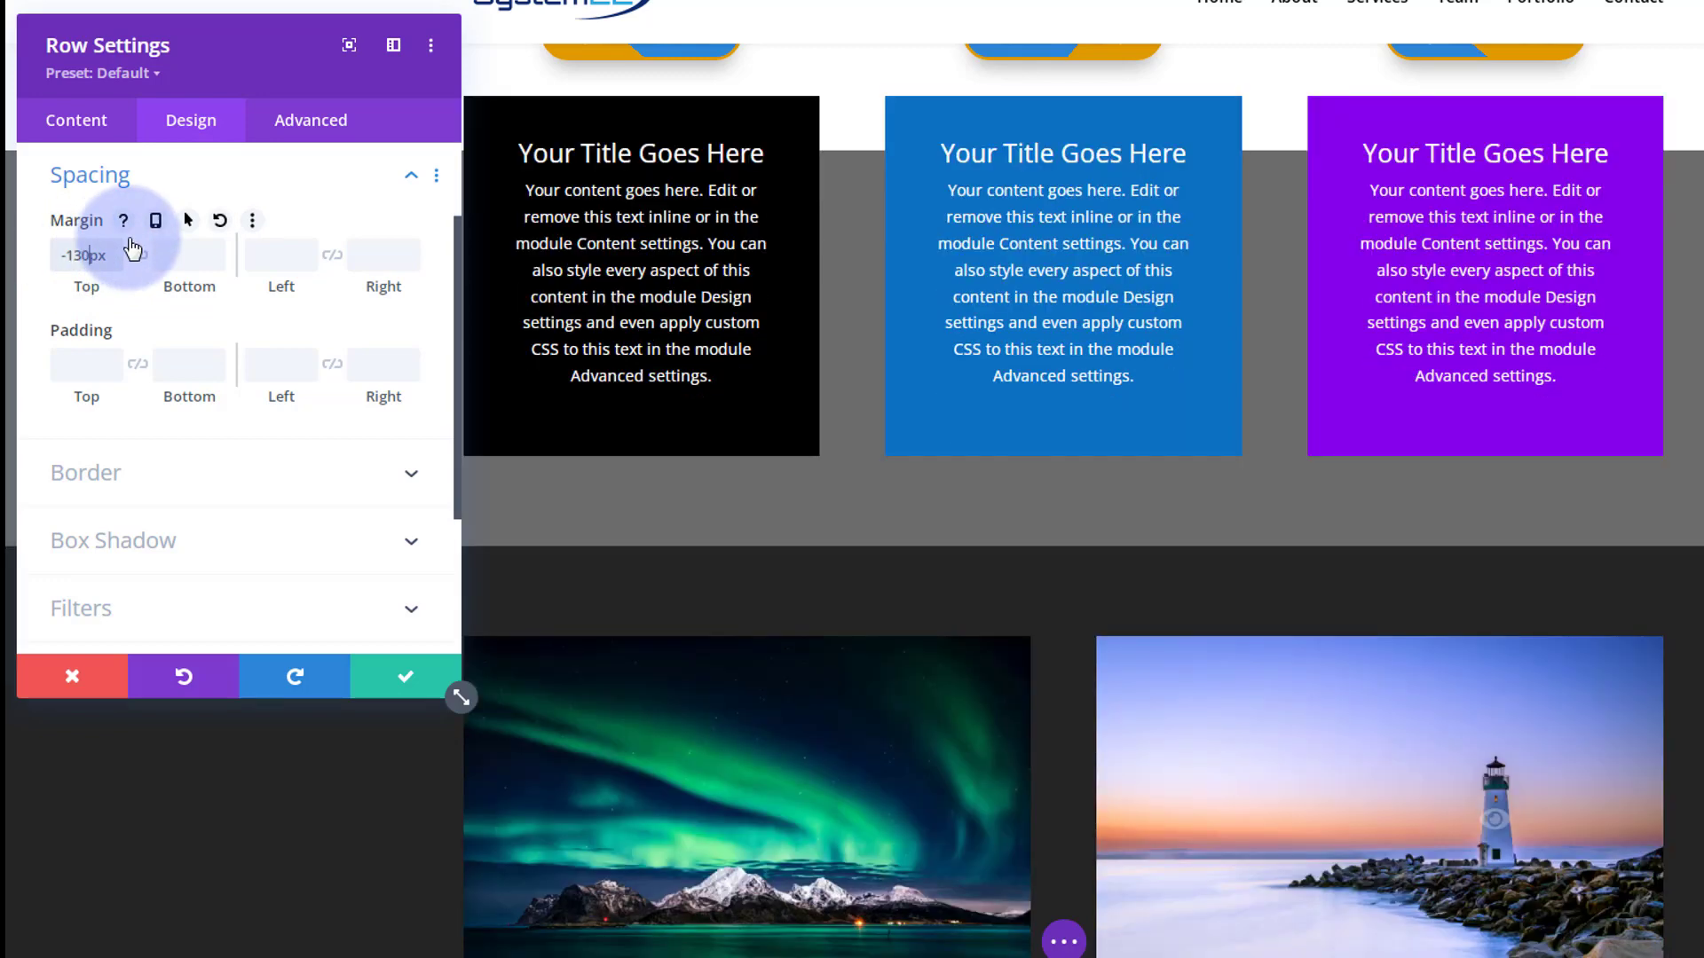
scroll(935, 582, up, 3)
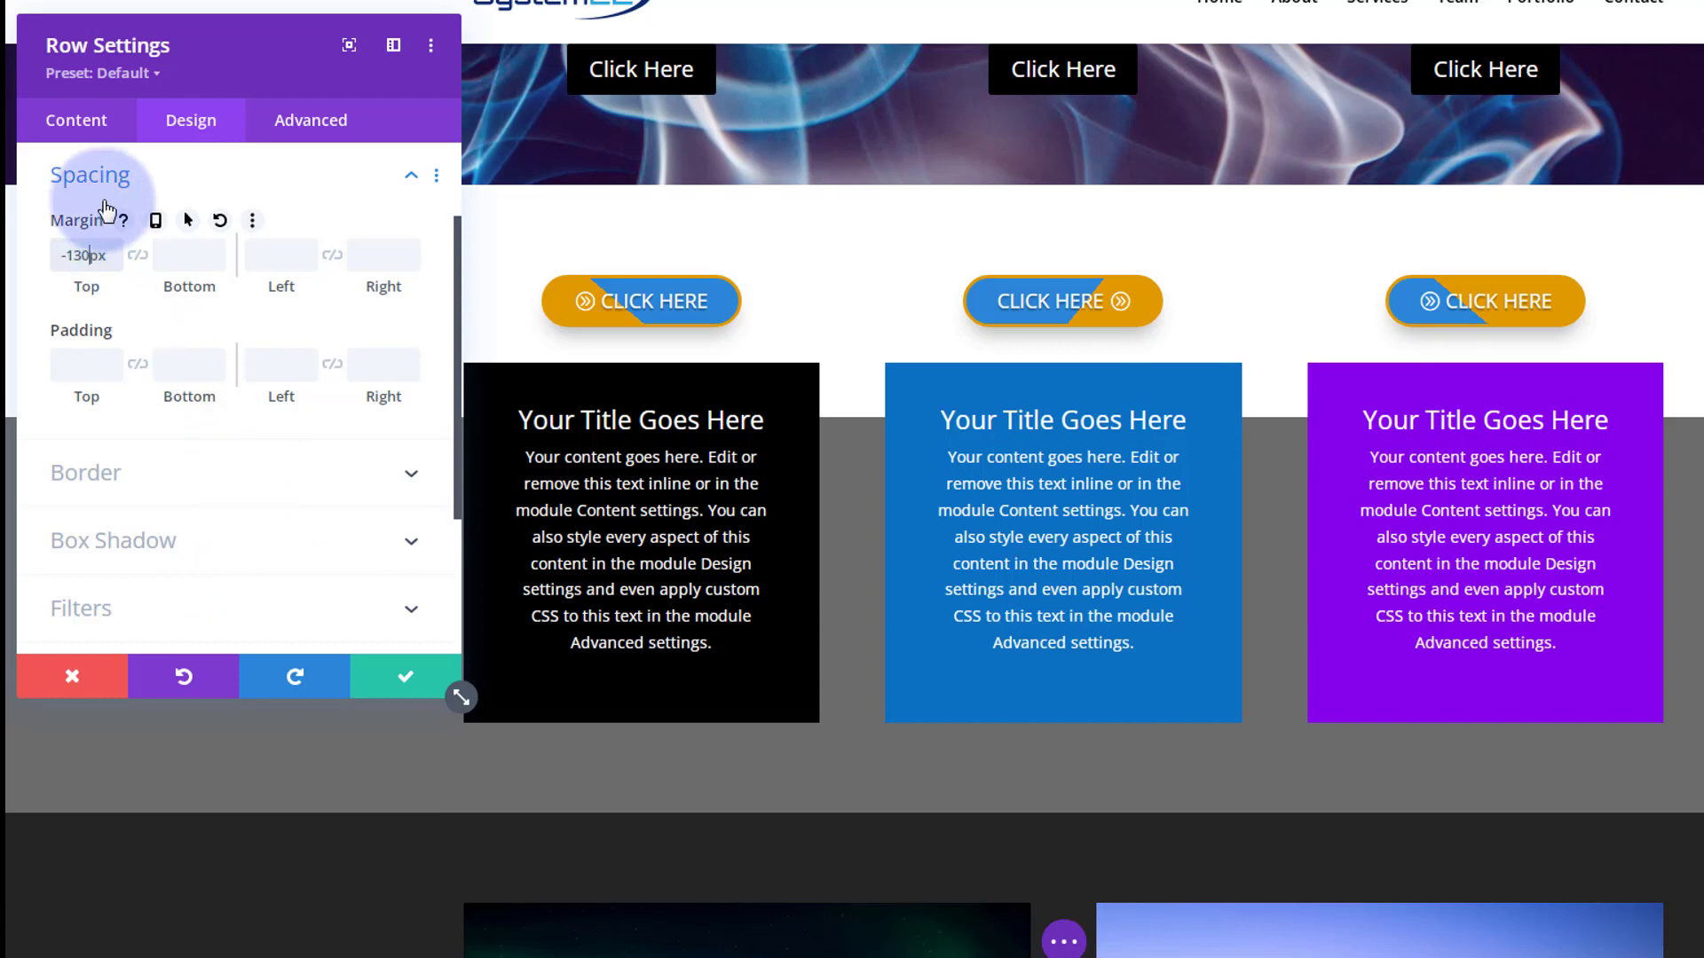
Step: Check the row's Advanced Position offsets, then close Row Settings
click(312, 121)
scroll(259, 419, down, 2)
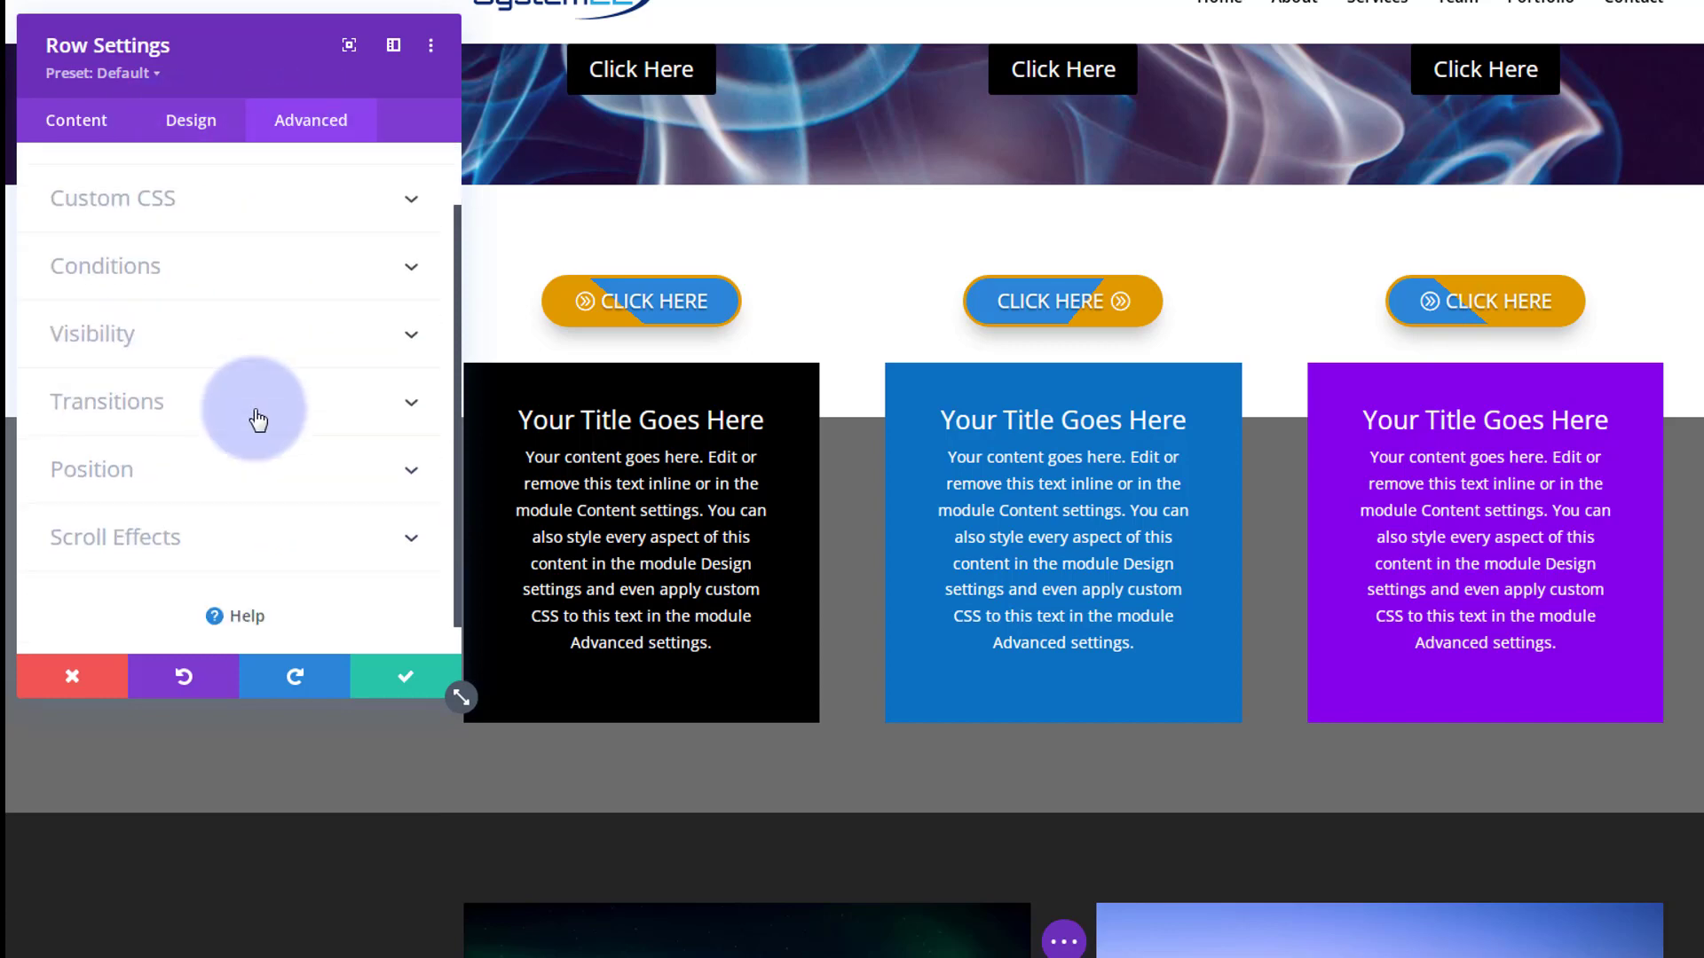
click(247, 457)
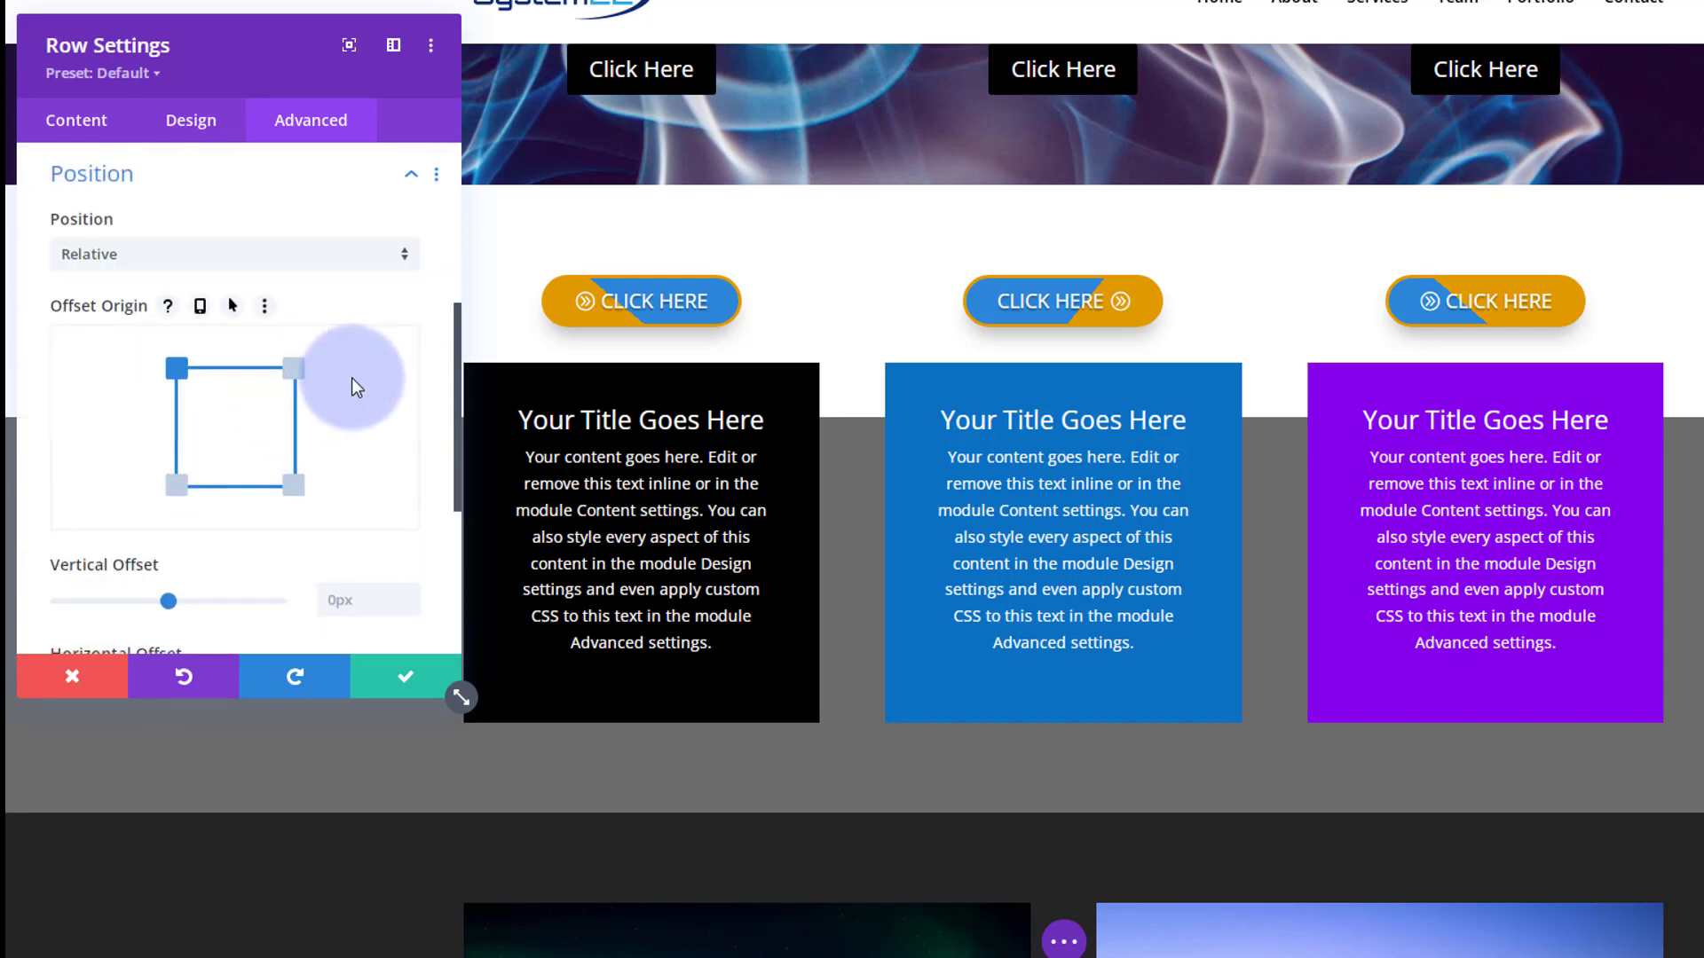
scroll(353, 378, down, 4)
scroll(352, 376, down, 2)
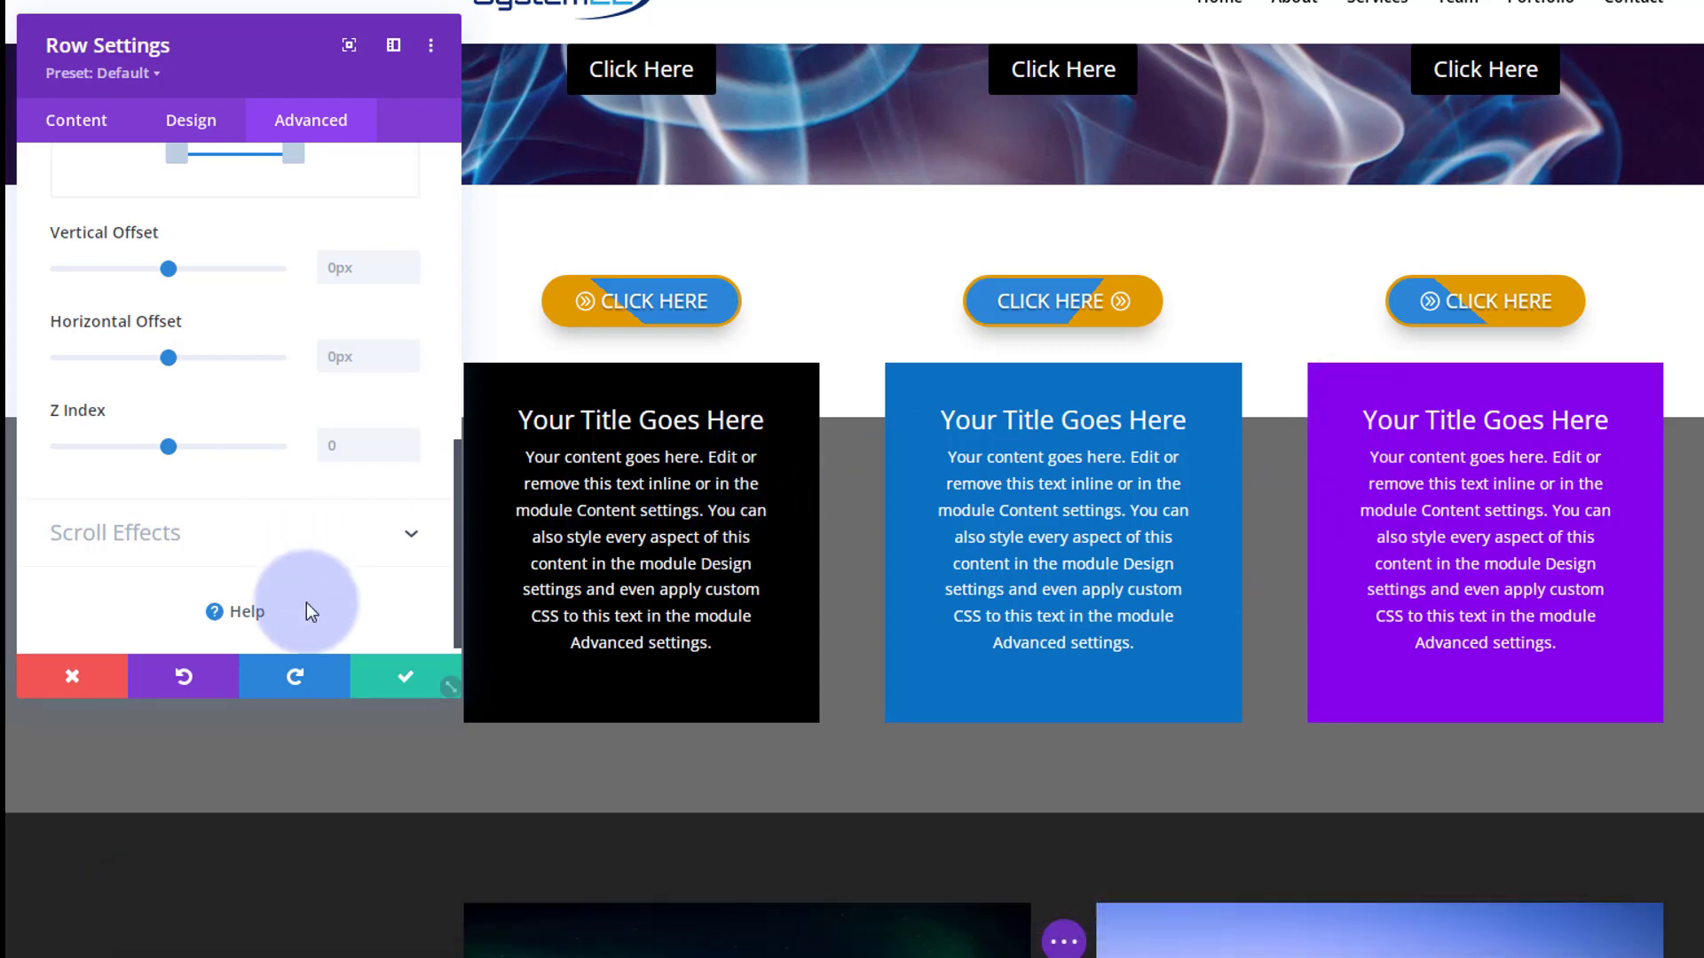
click(406, 683)
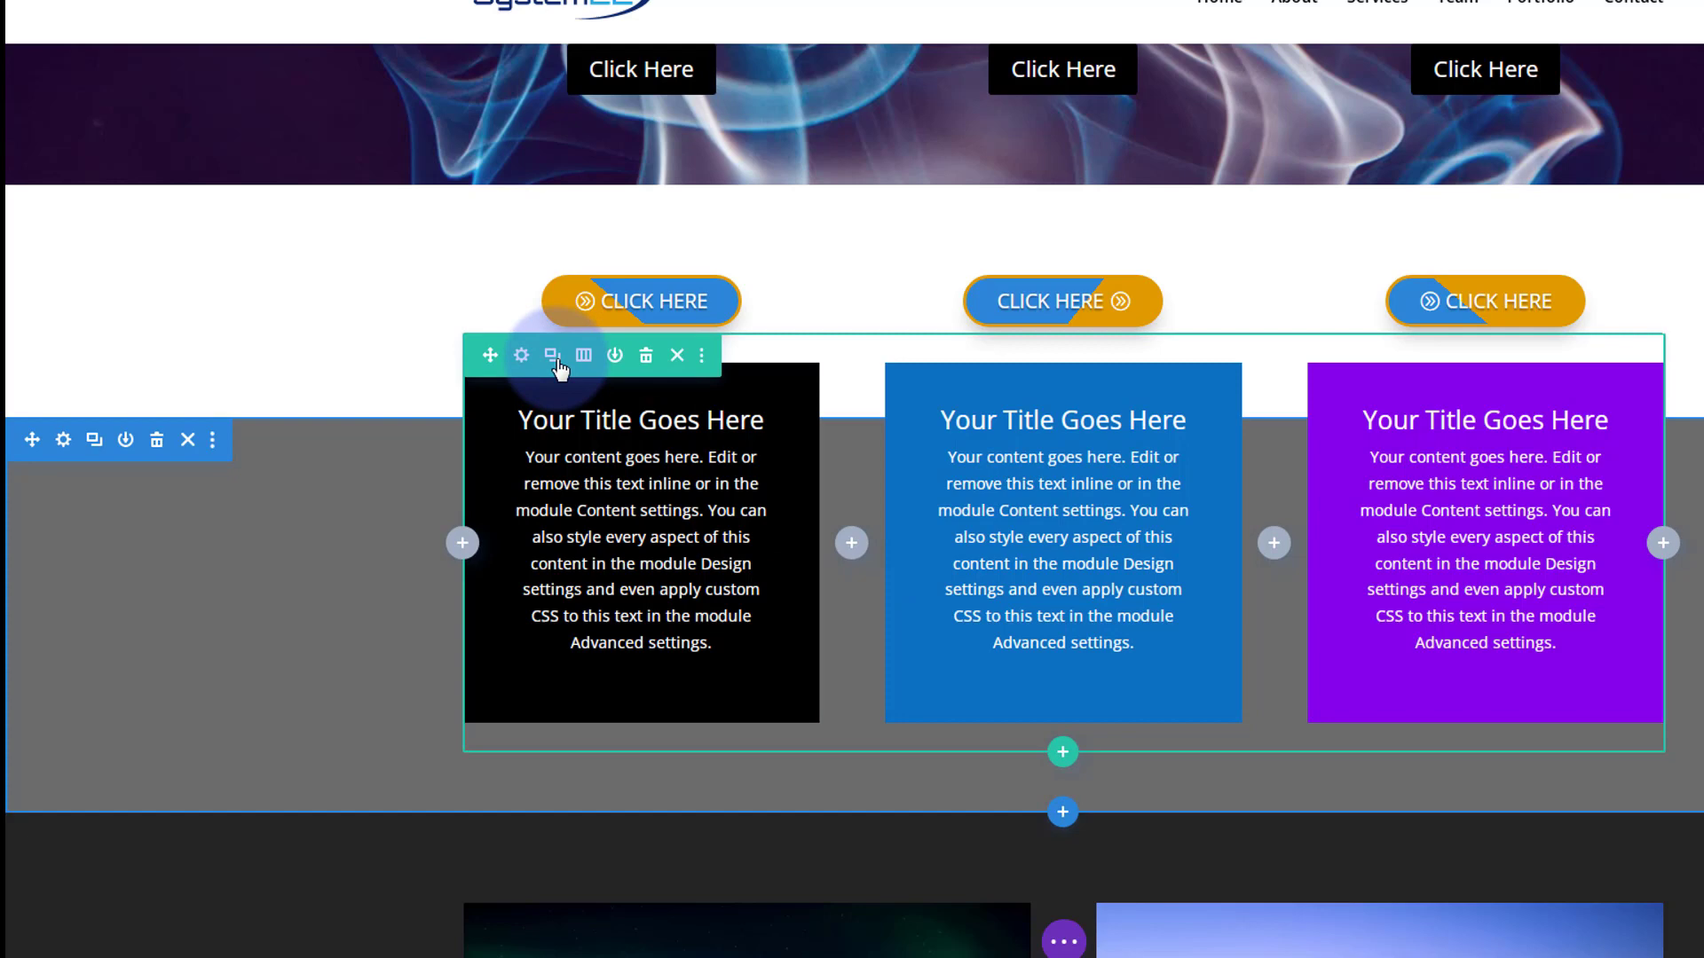
Step: Enable Use Custom Gutter Width in the row's Sizing options and reduce Gutter Width from 3 to 1
click(522, 357)
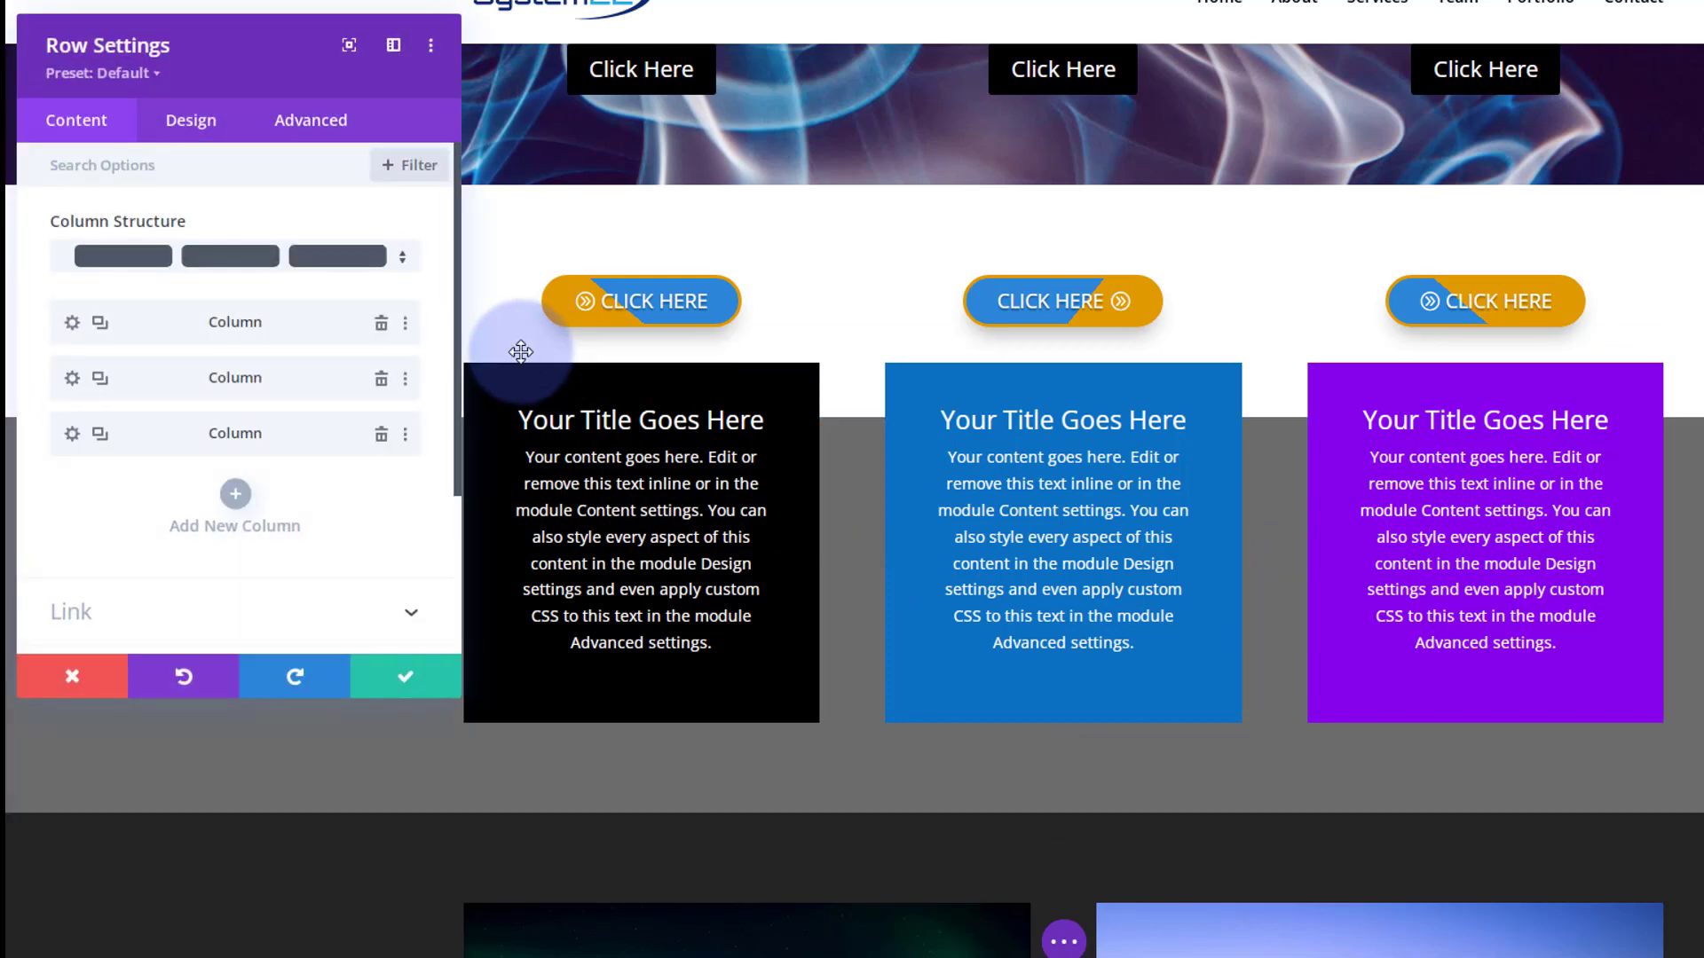
click(182, 121)
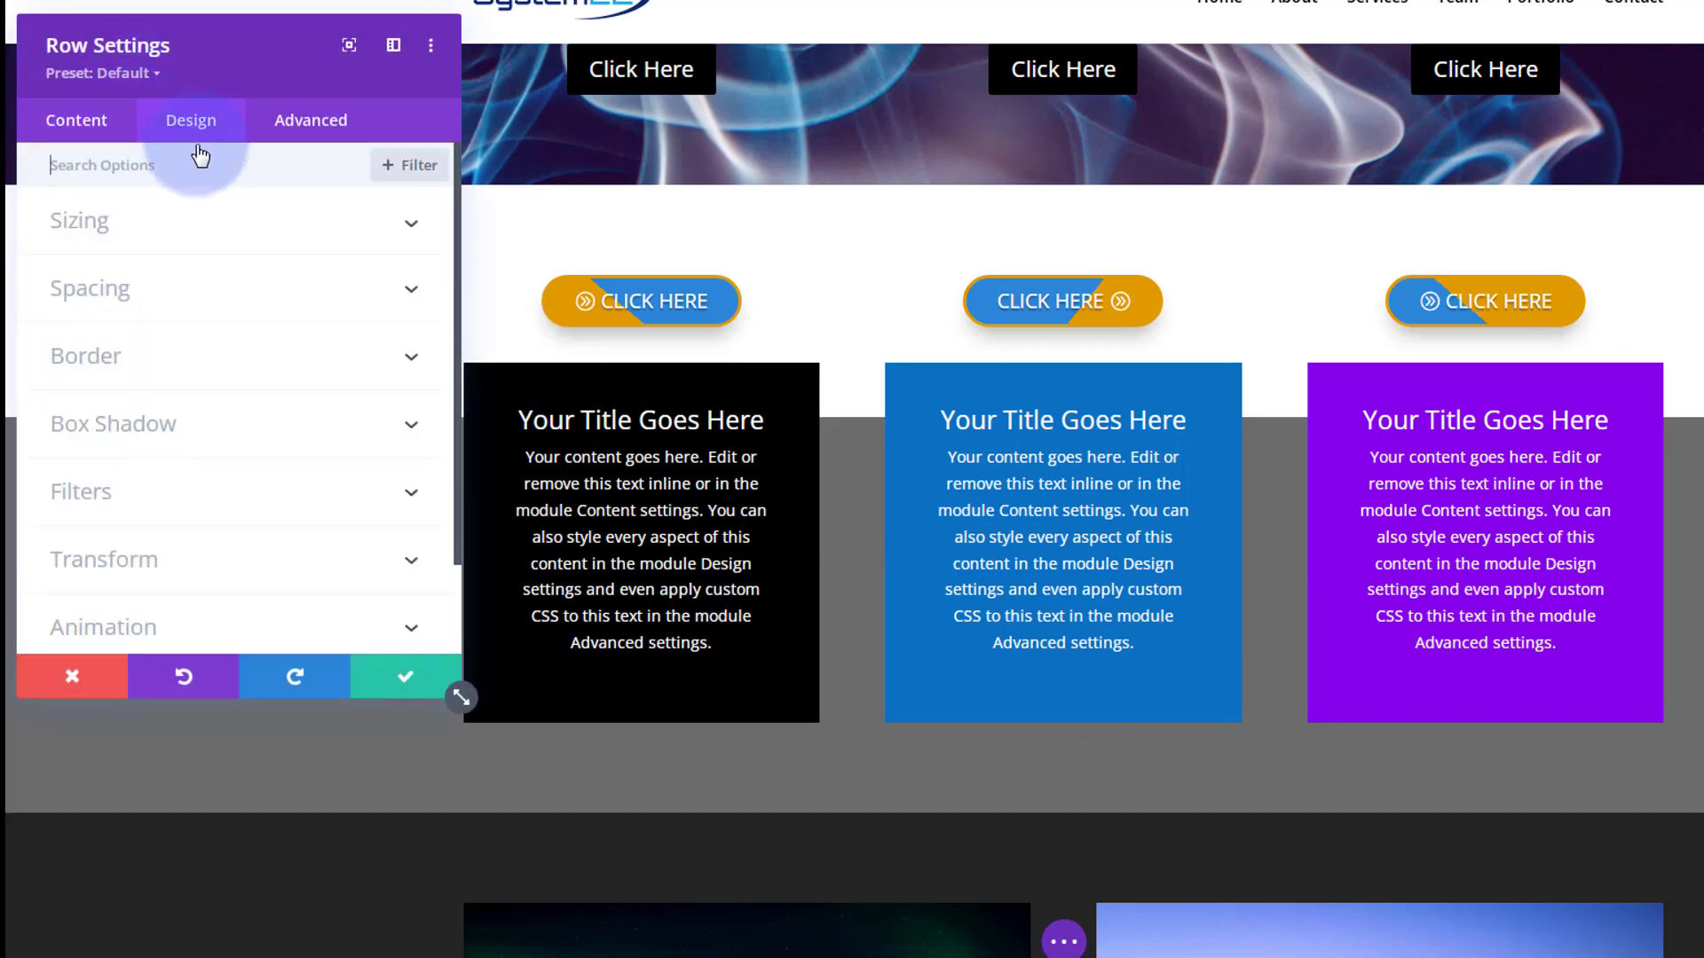
click(217, 232)
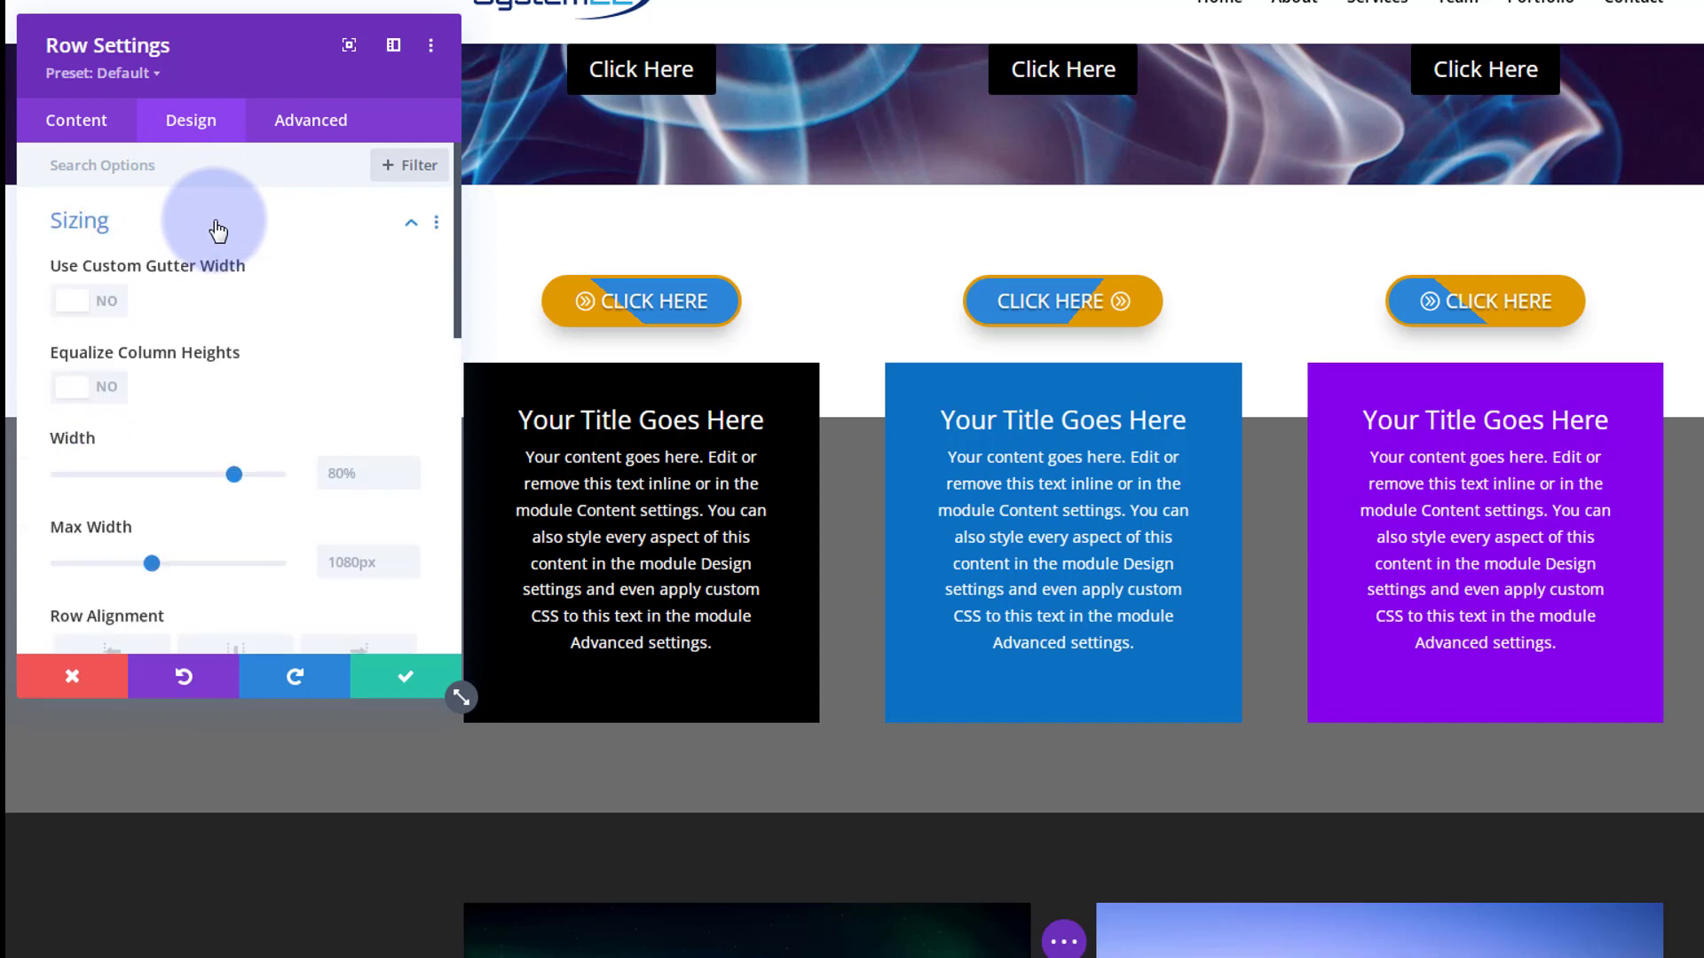
click(111, 315)
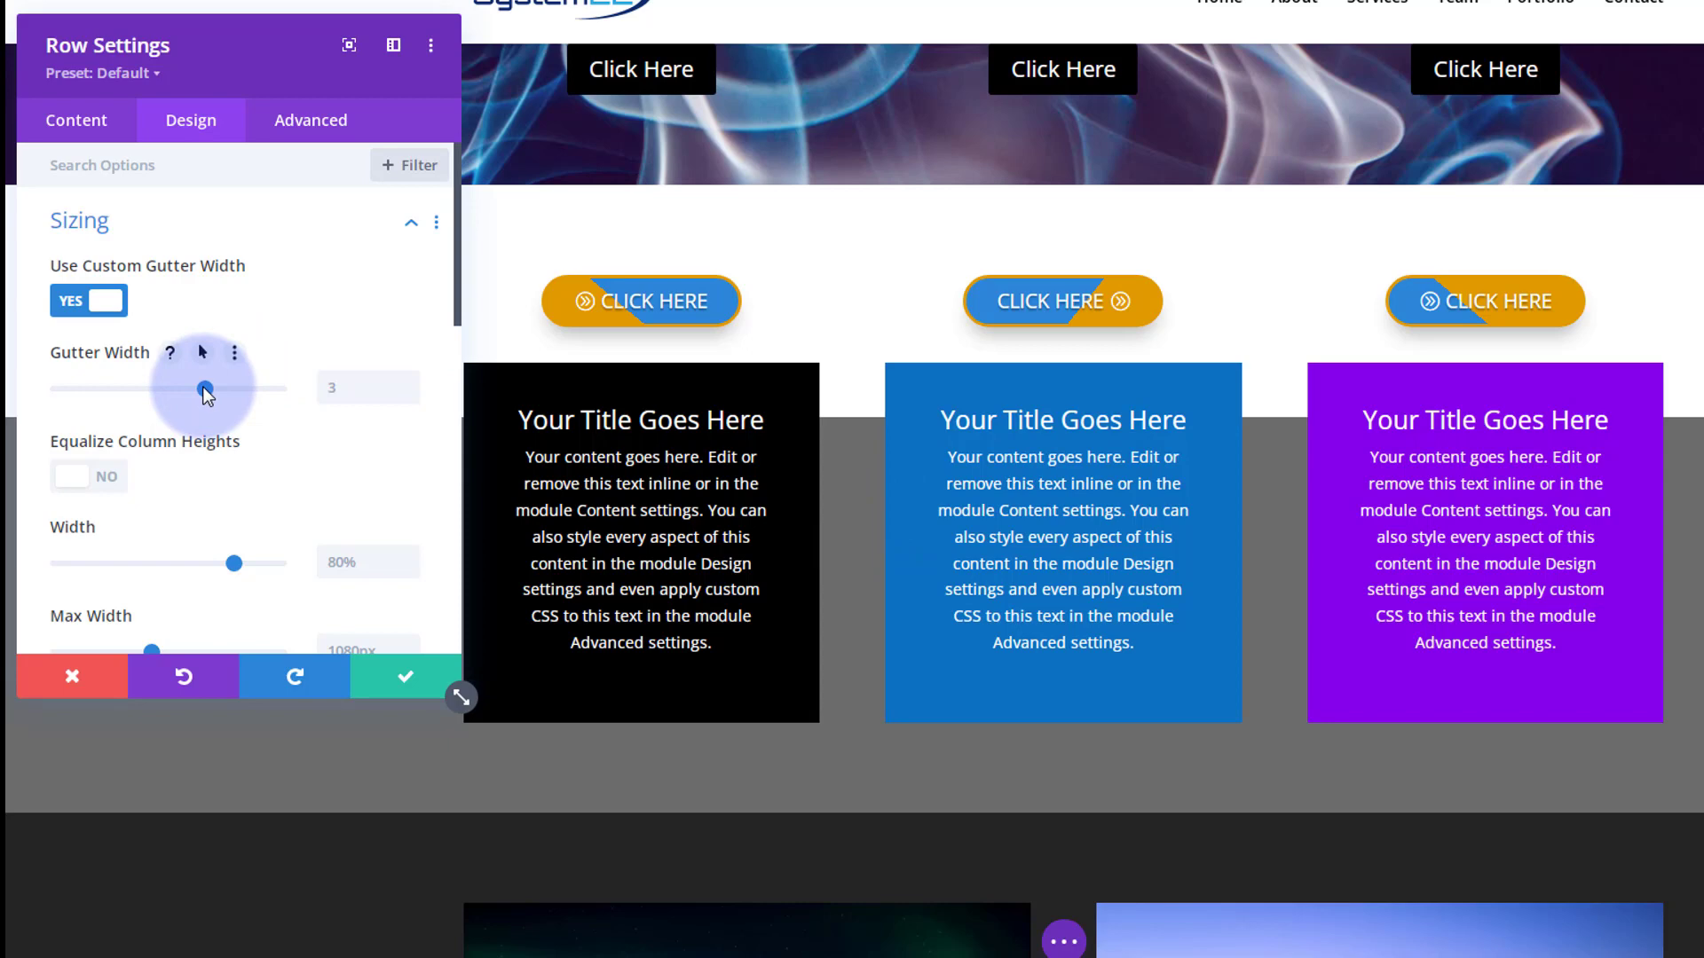
drag(204, 387, 20, 385)
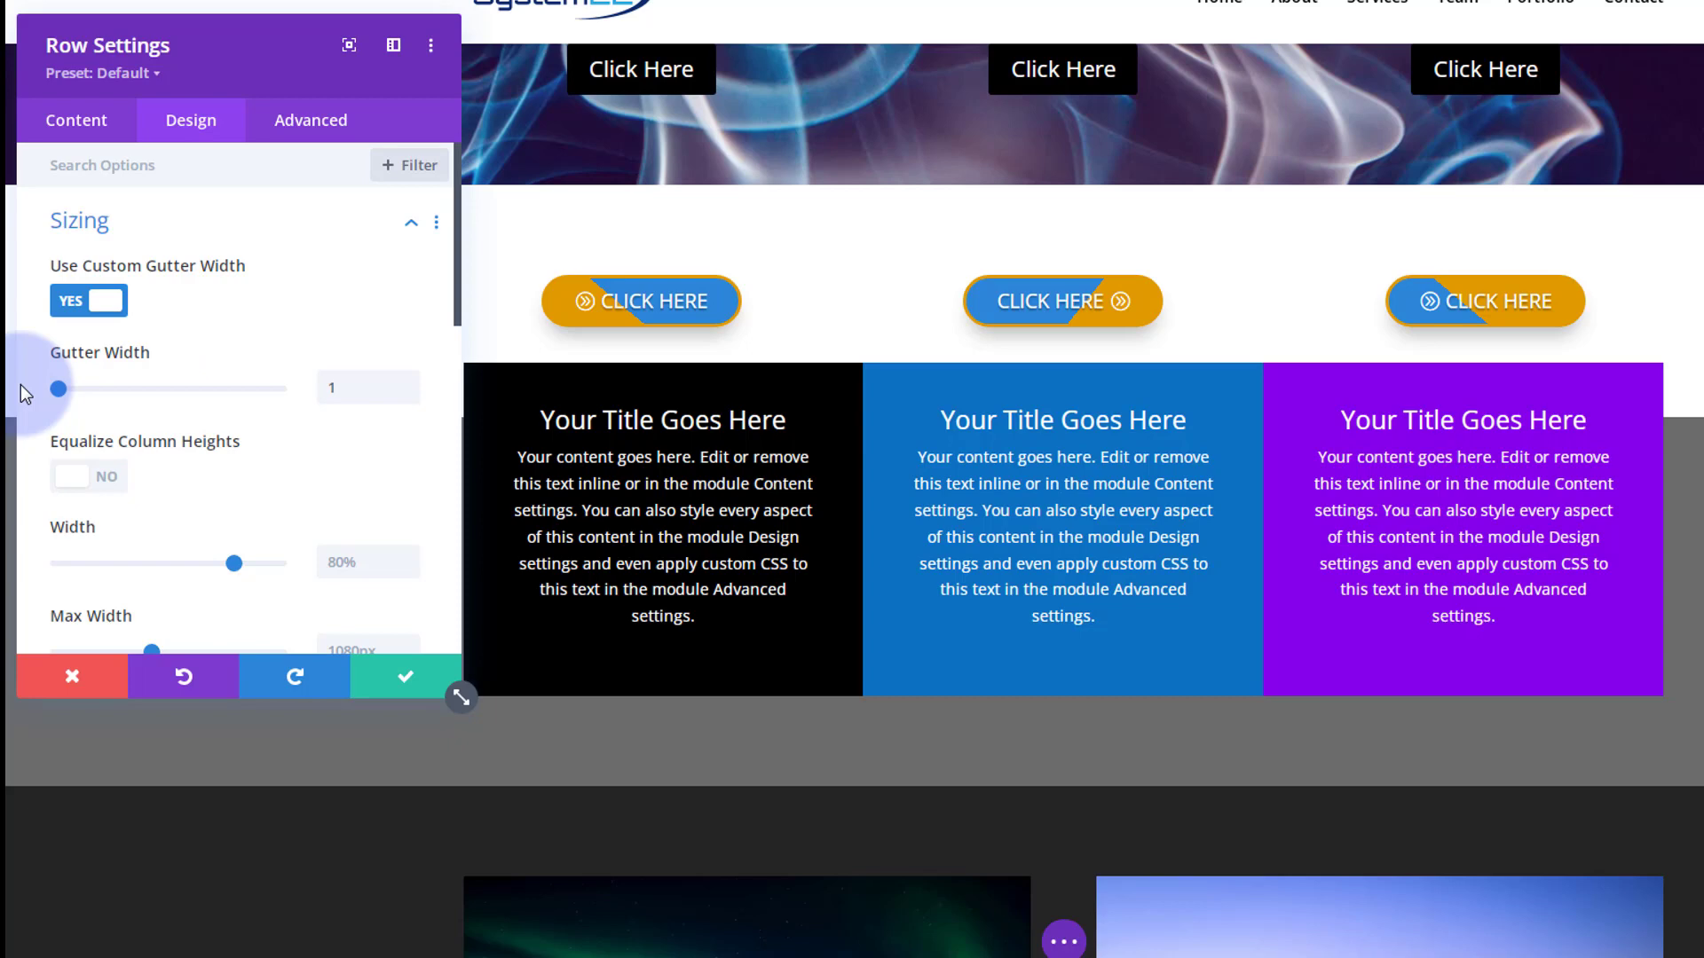
Step: Save the row's gutter change and open the black call-to-action box's Design settings
click(397, 686)
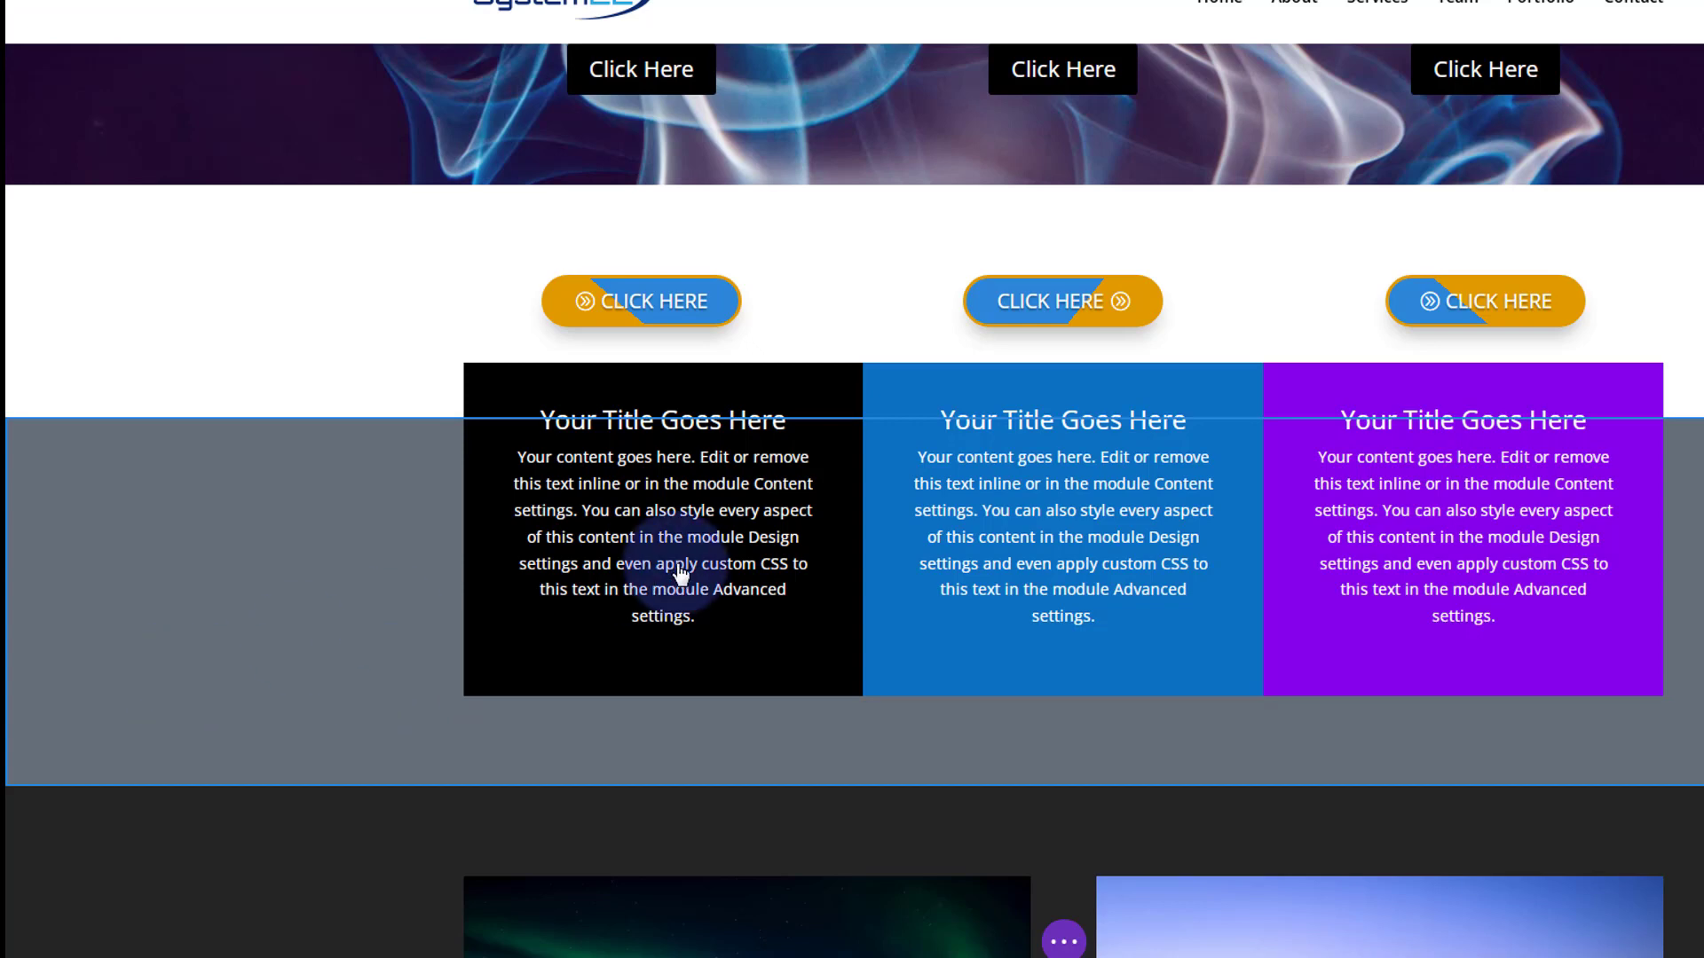
mouse_move(677, 575)
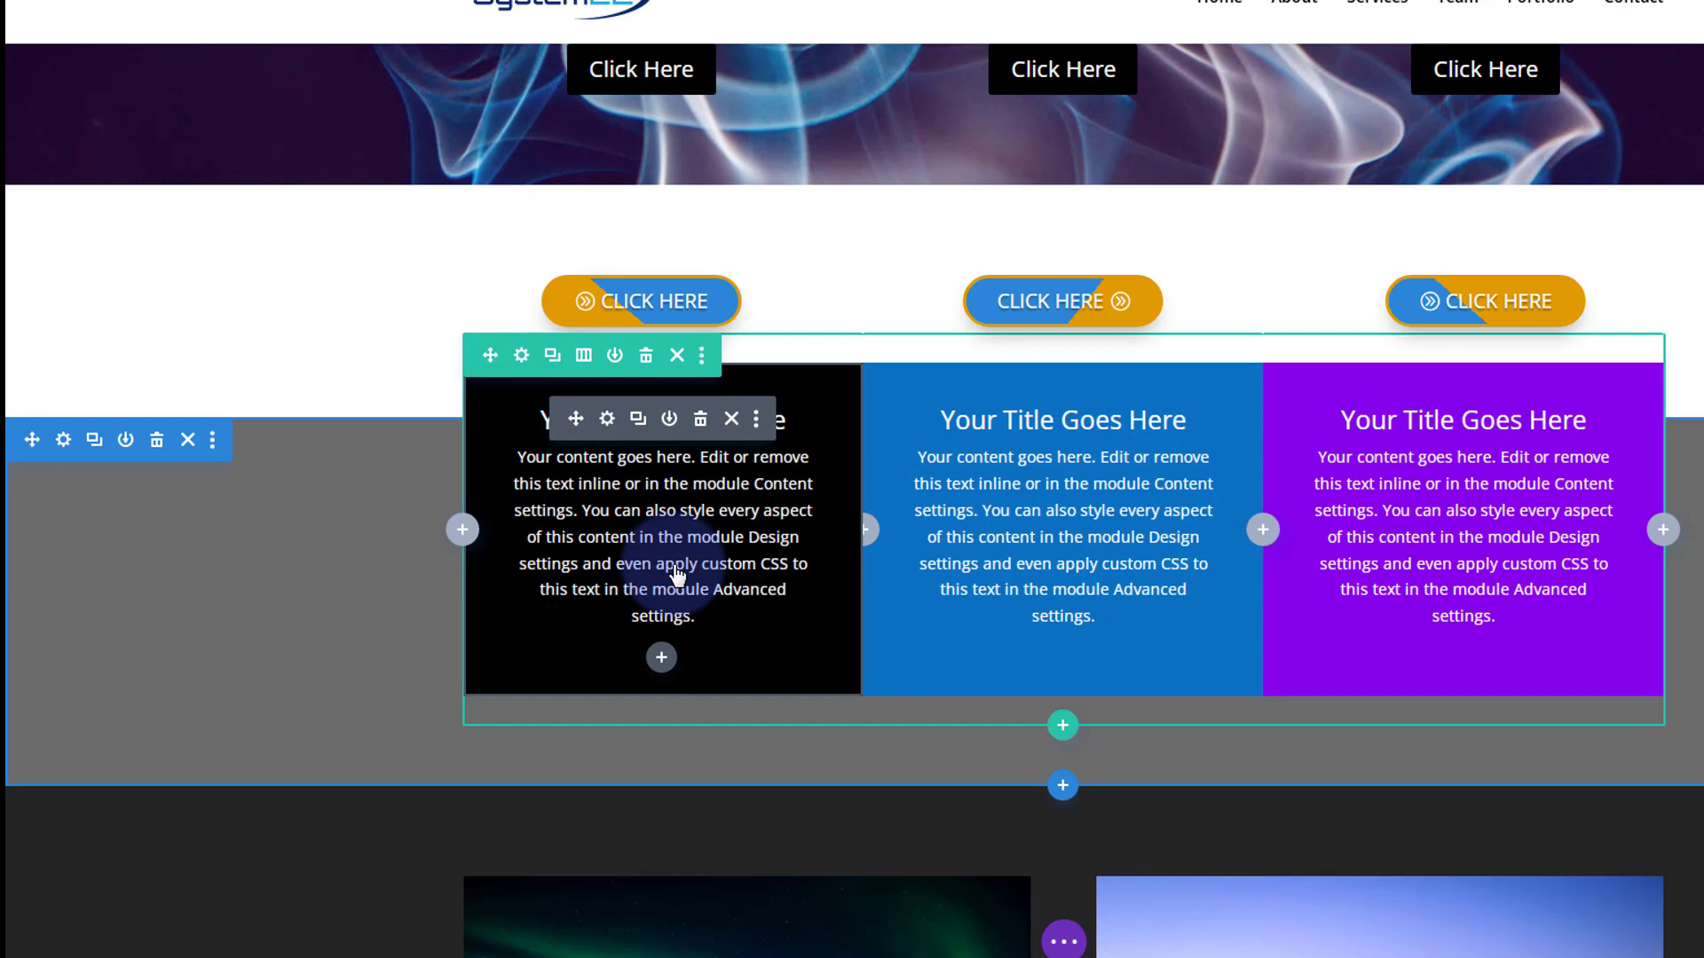
click(607, 419)
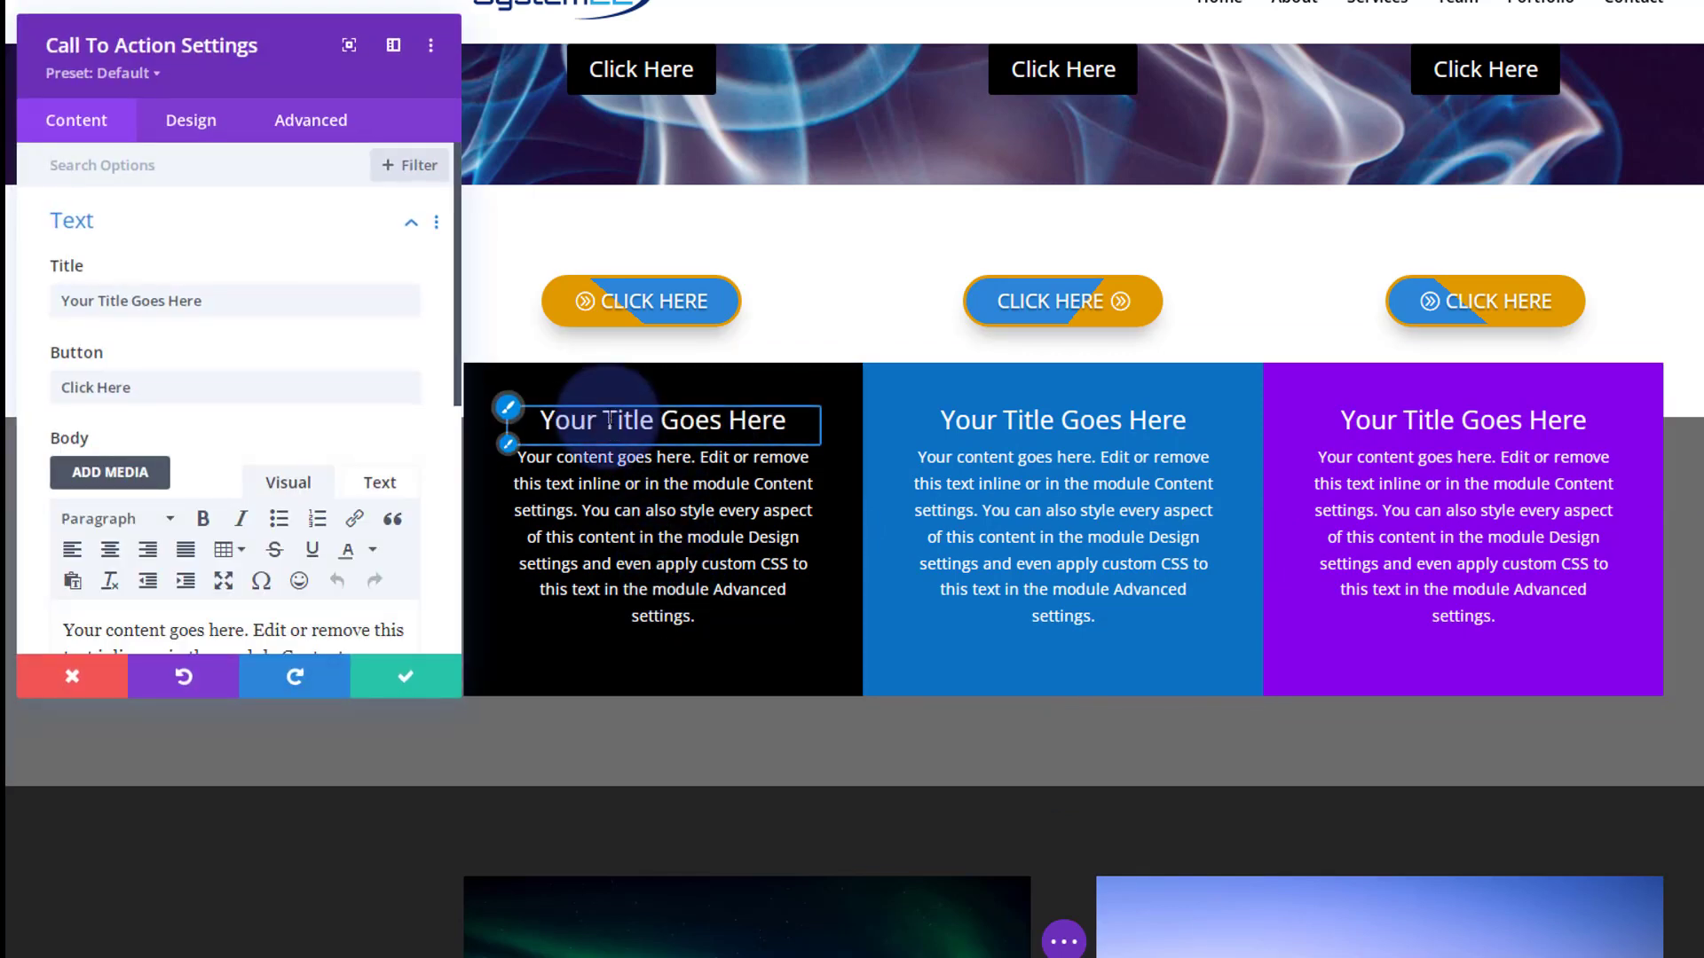
click(192, 122)
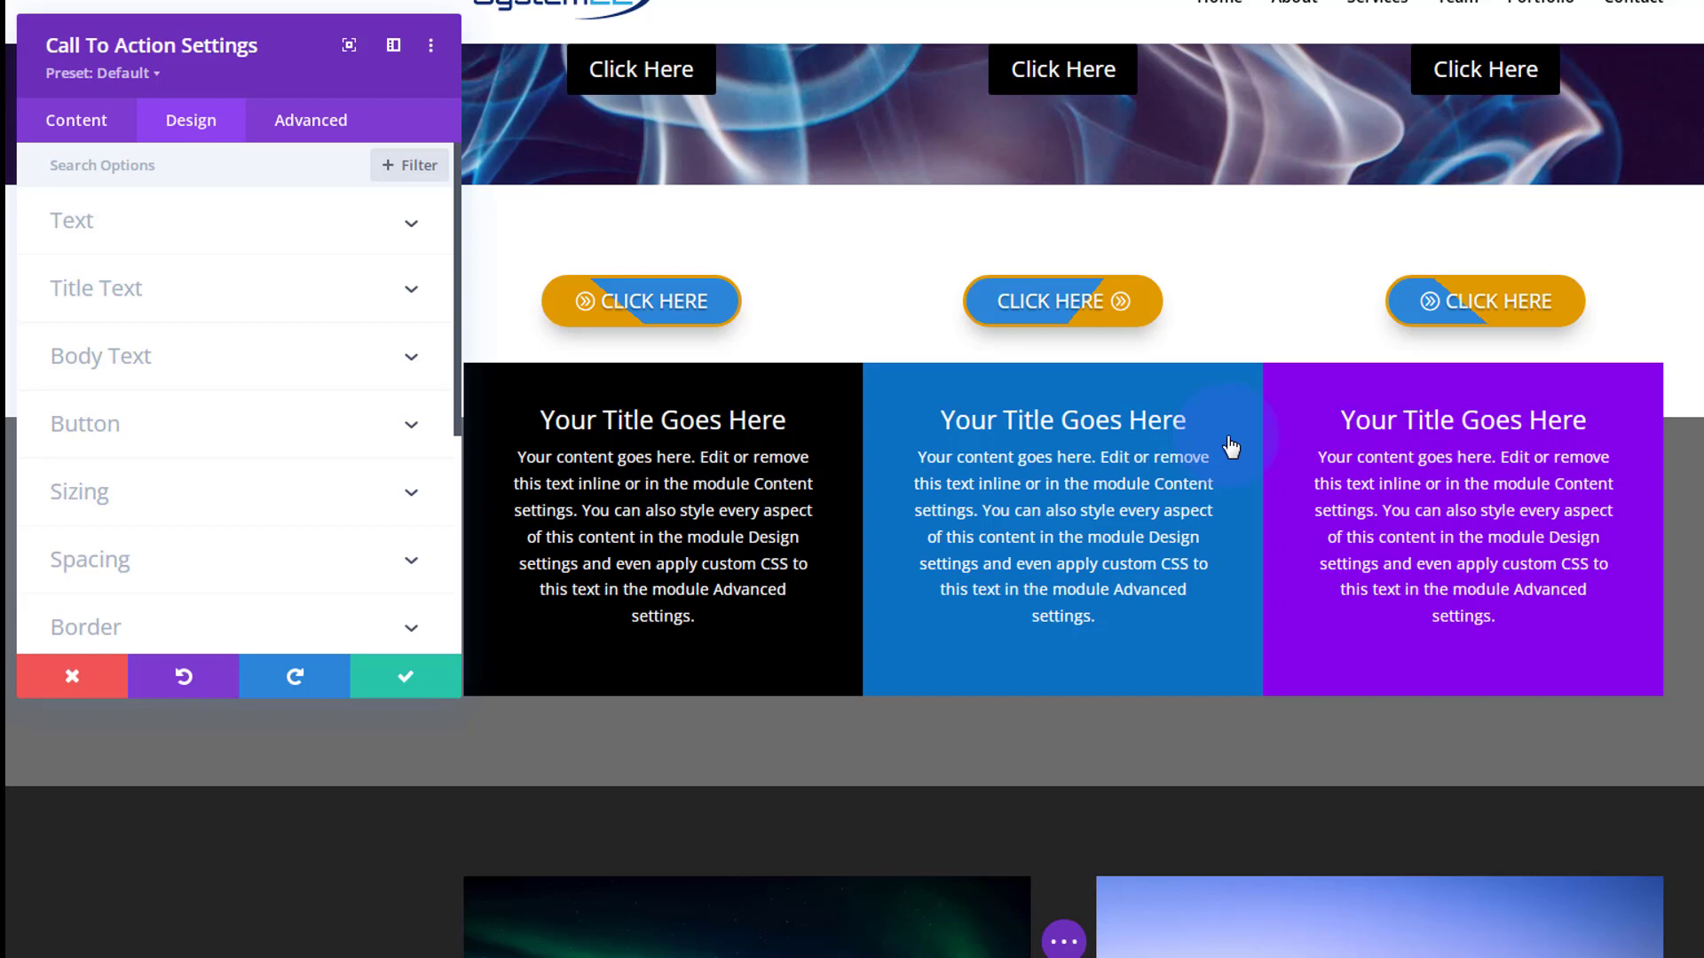
Step: Give the black box margins of 30px top, 30px left and -30px right
click(212, 570)
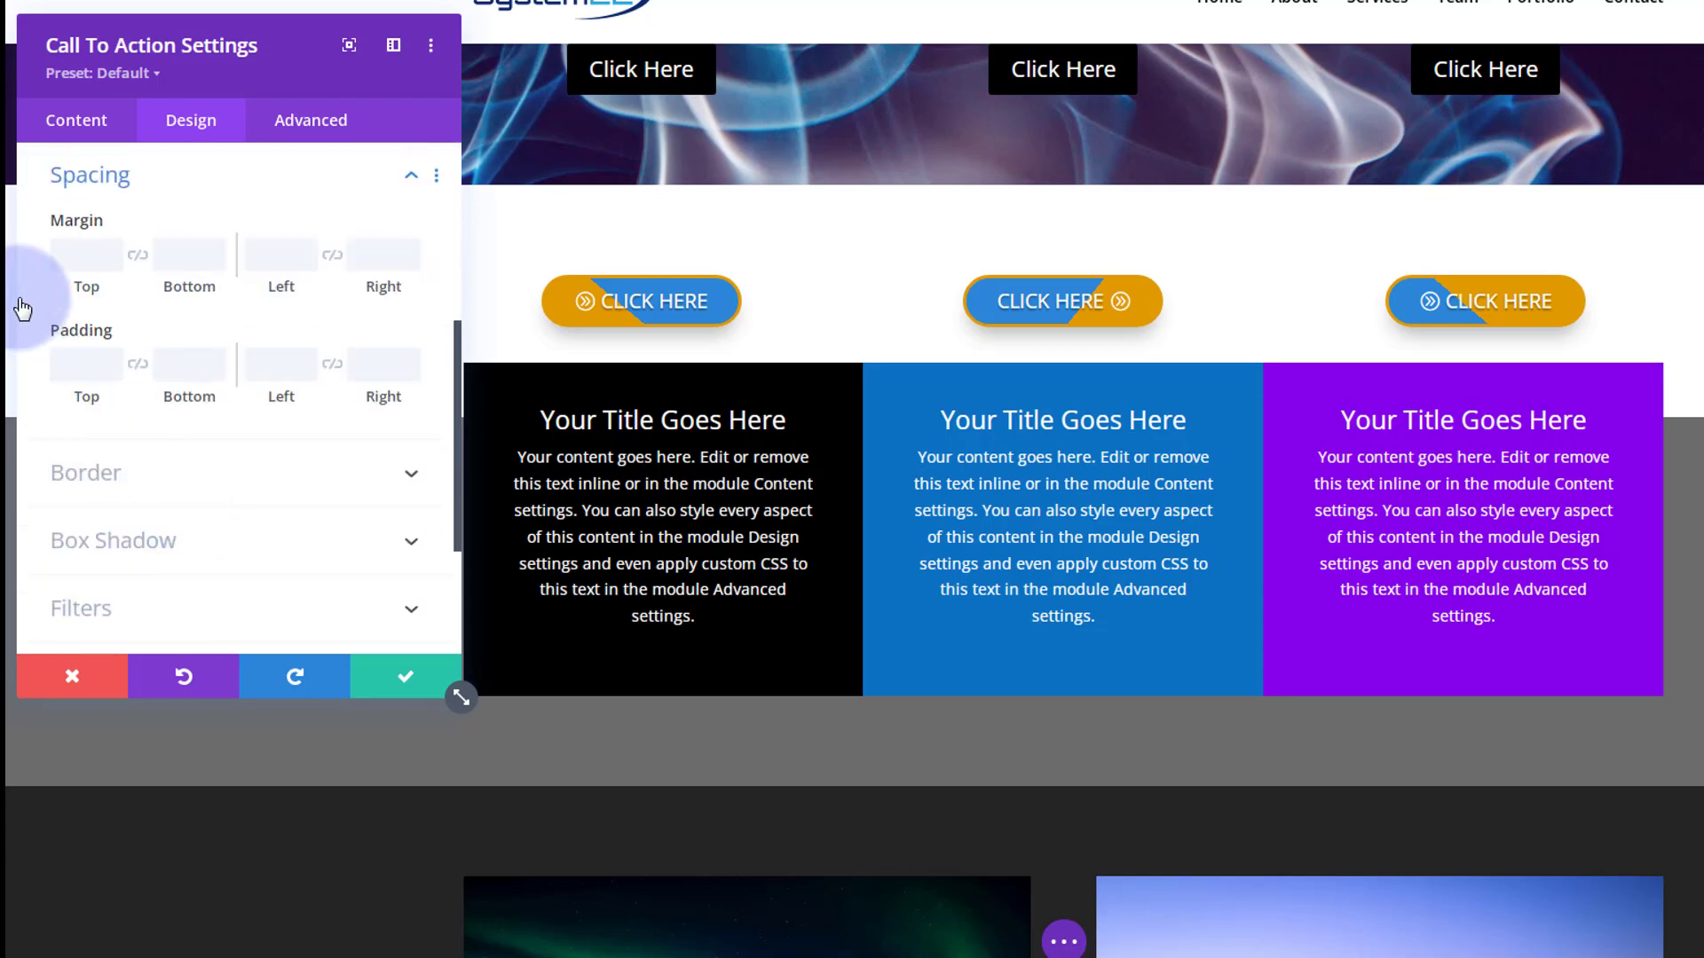
mouse_move(83, 281)
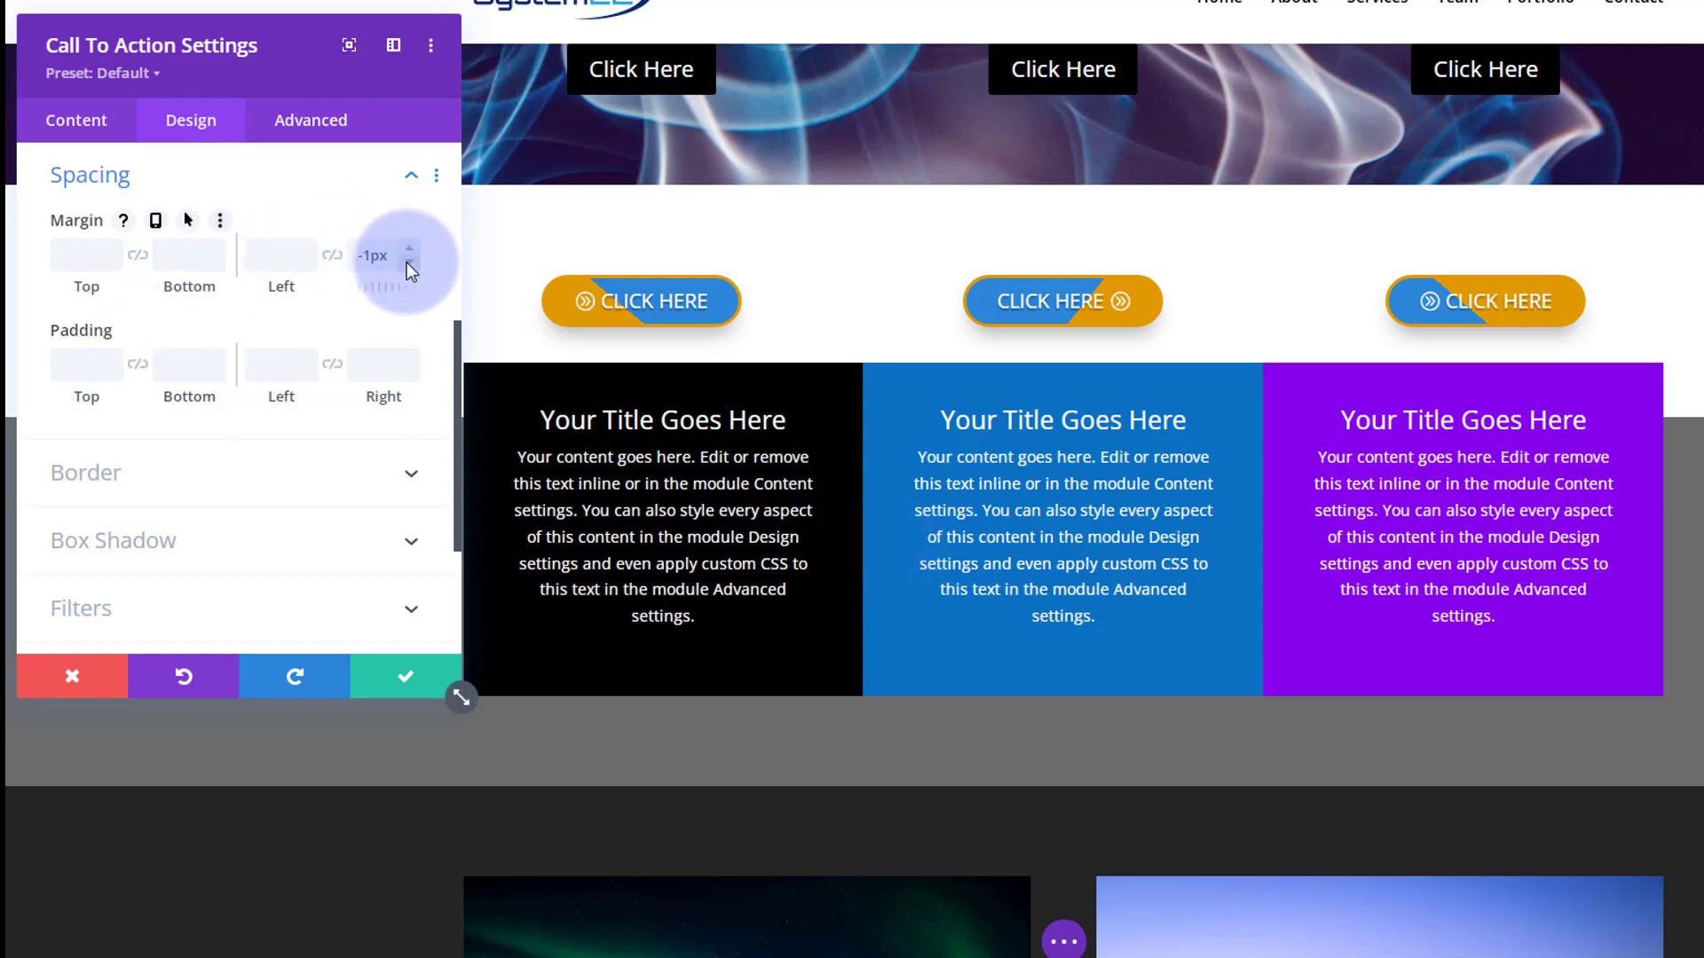
click(371, 256)
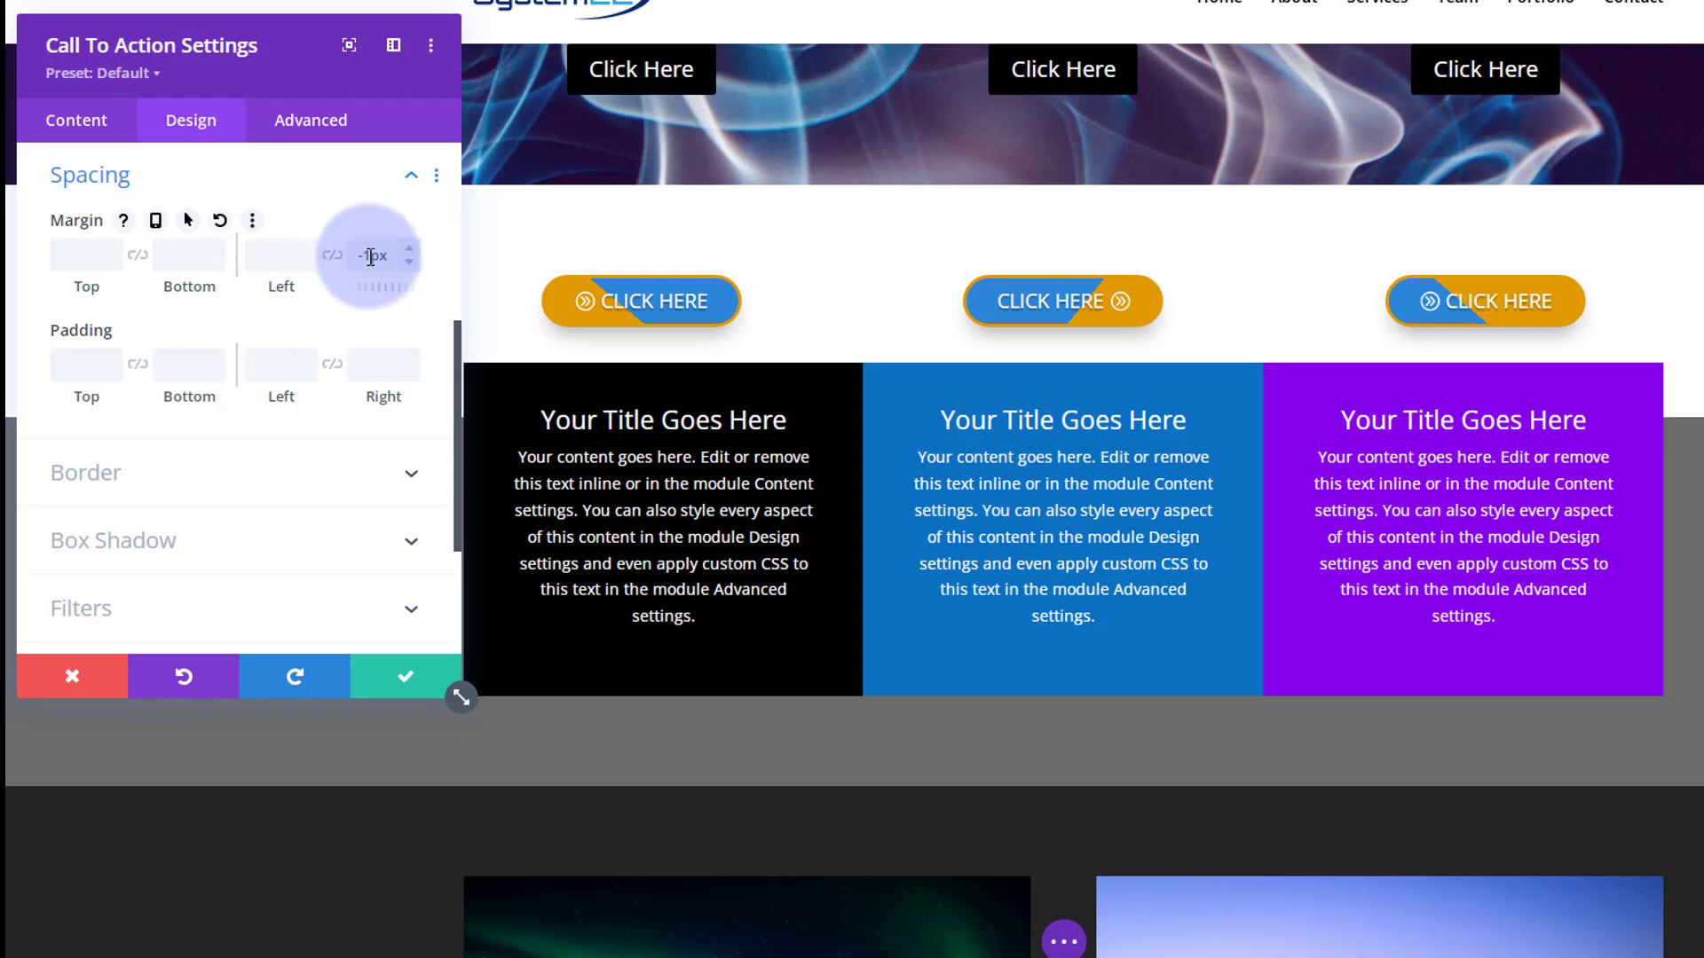
drag(370, 257, 371, 265)
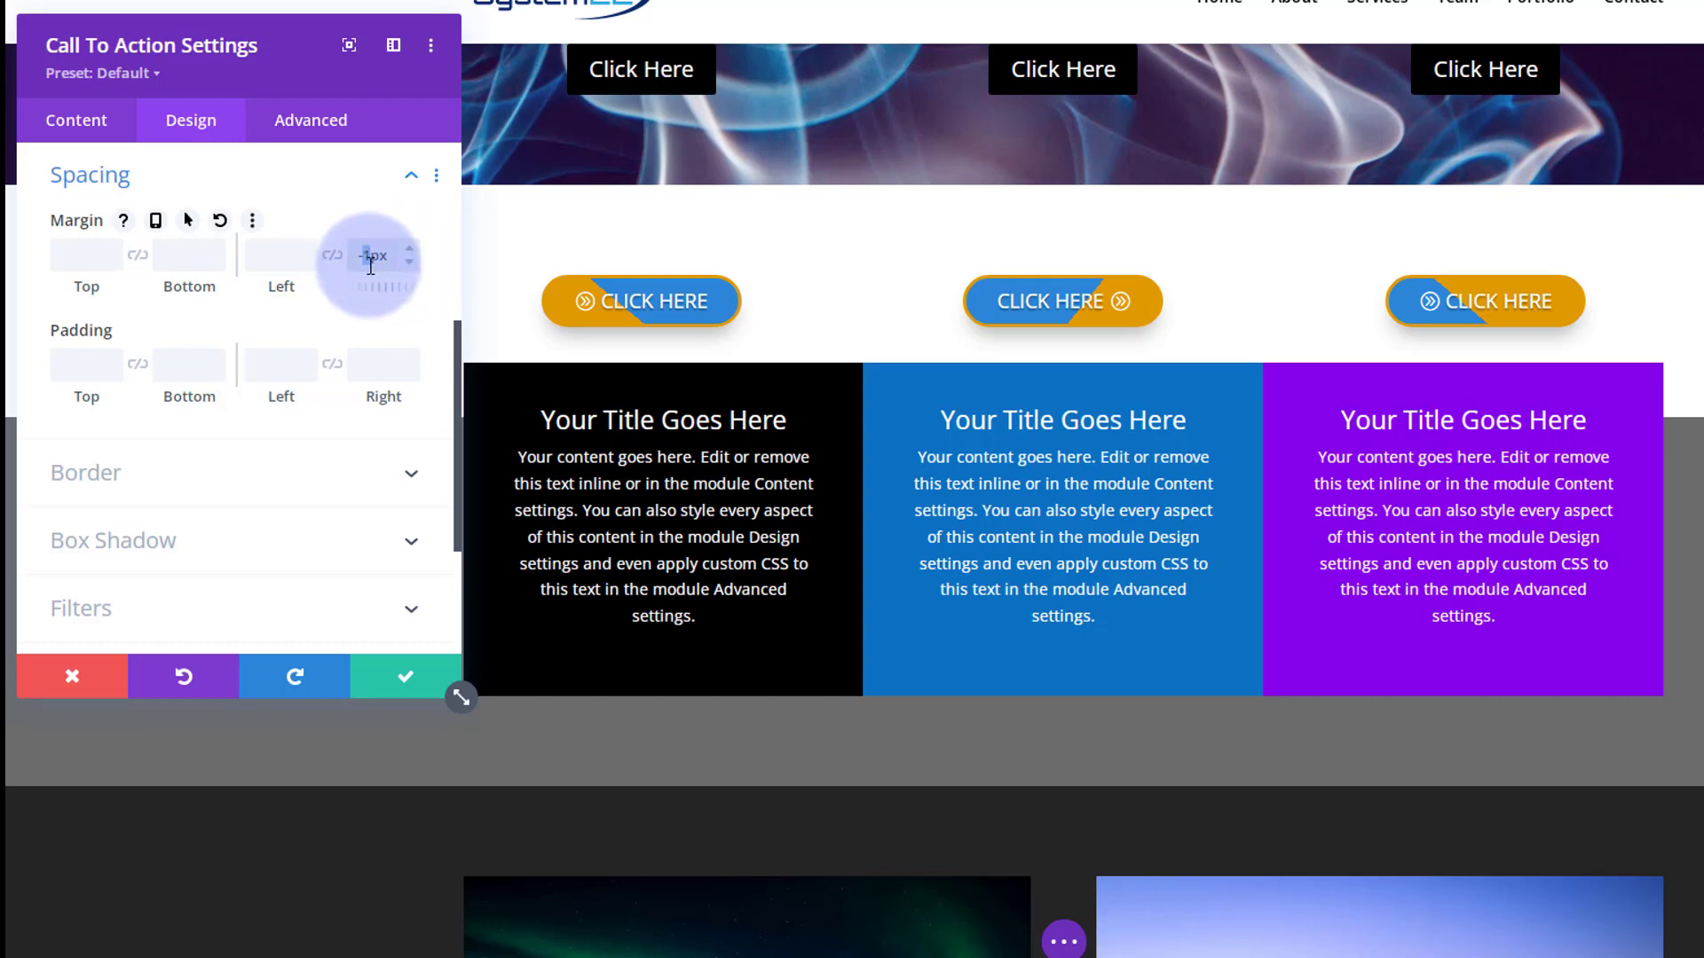
text(30)
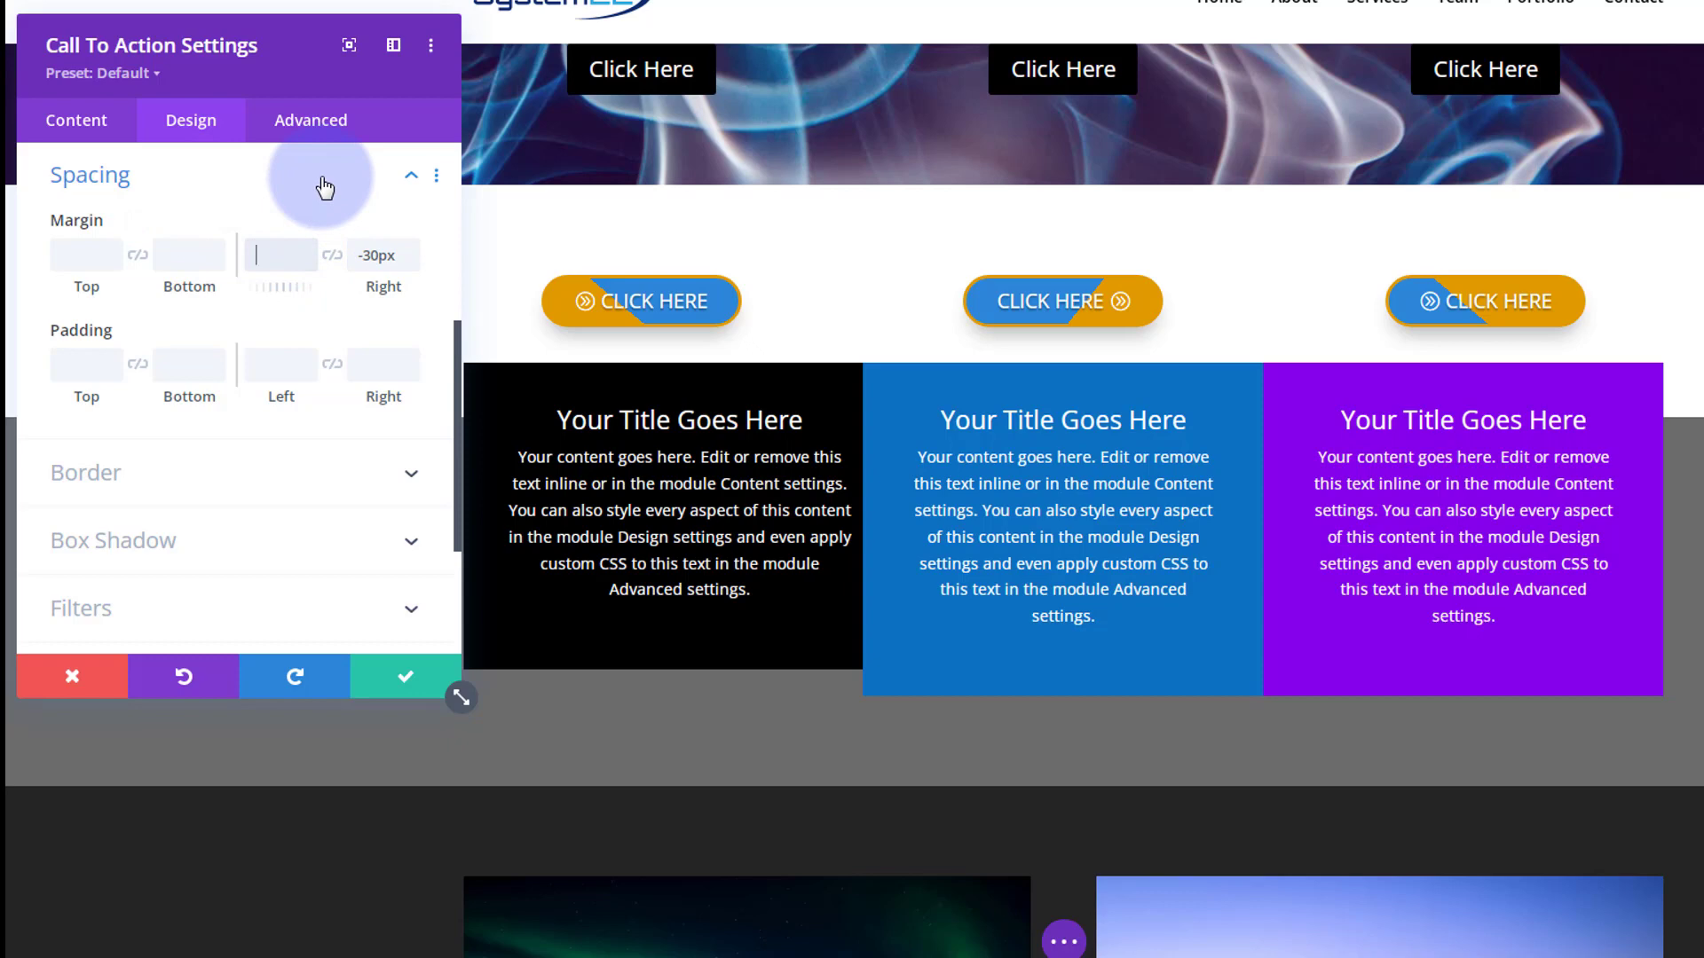
text(0px)
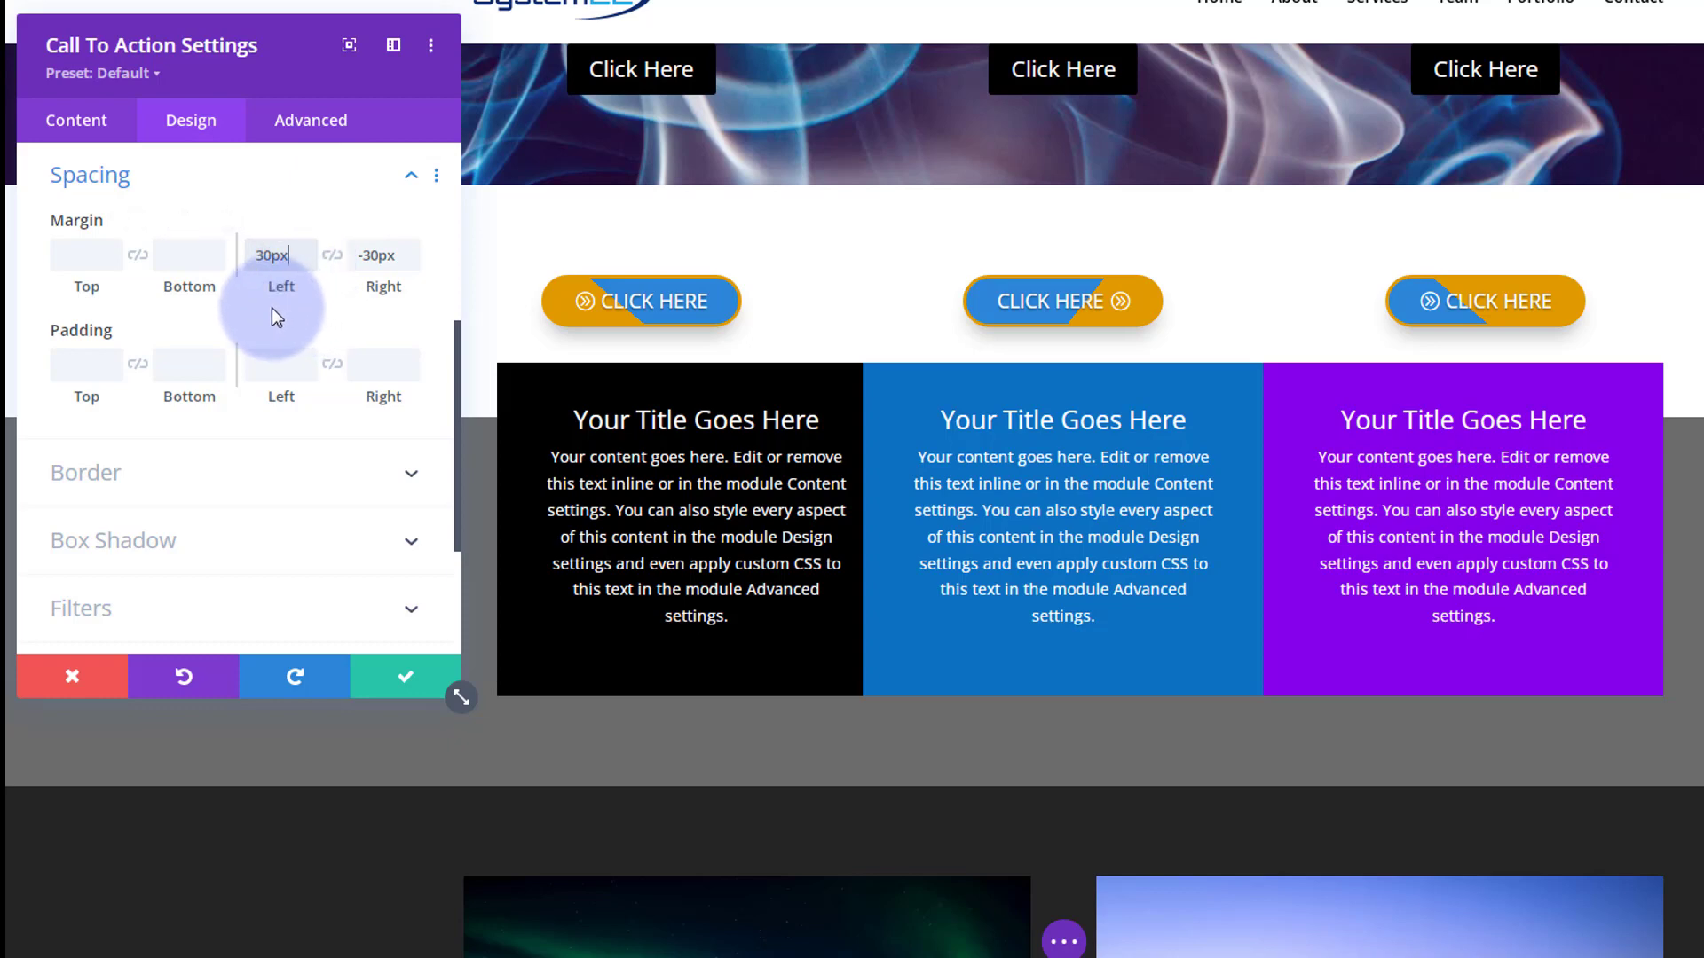
click(82, 254)
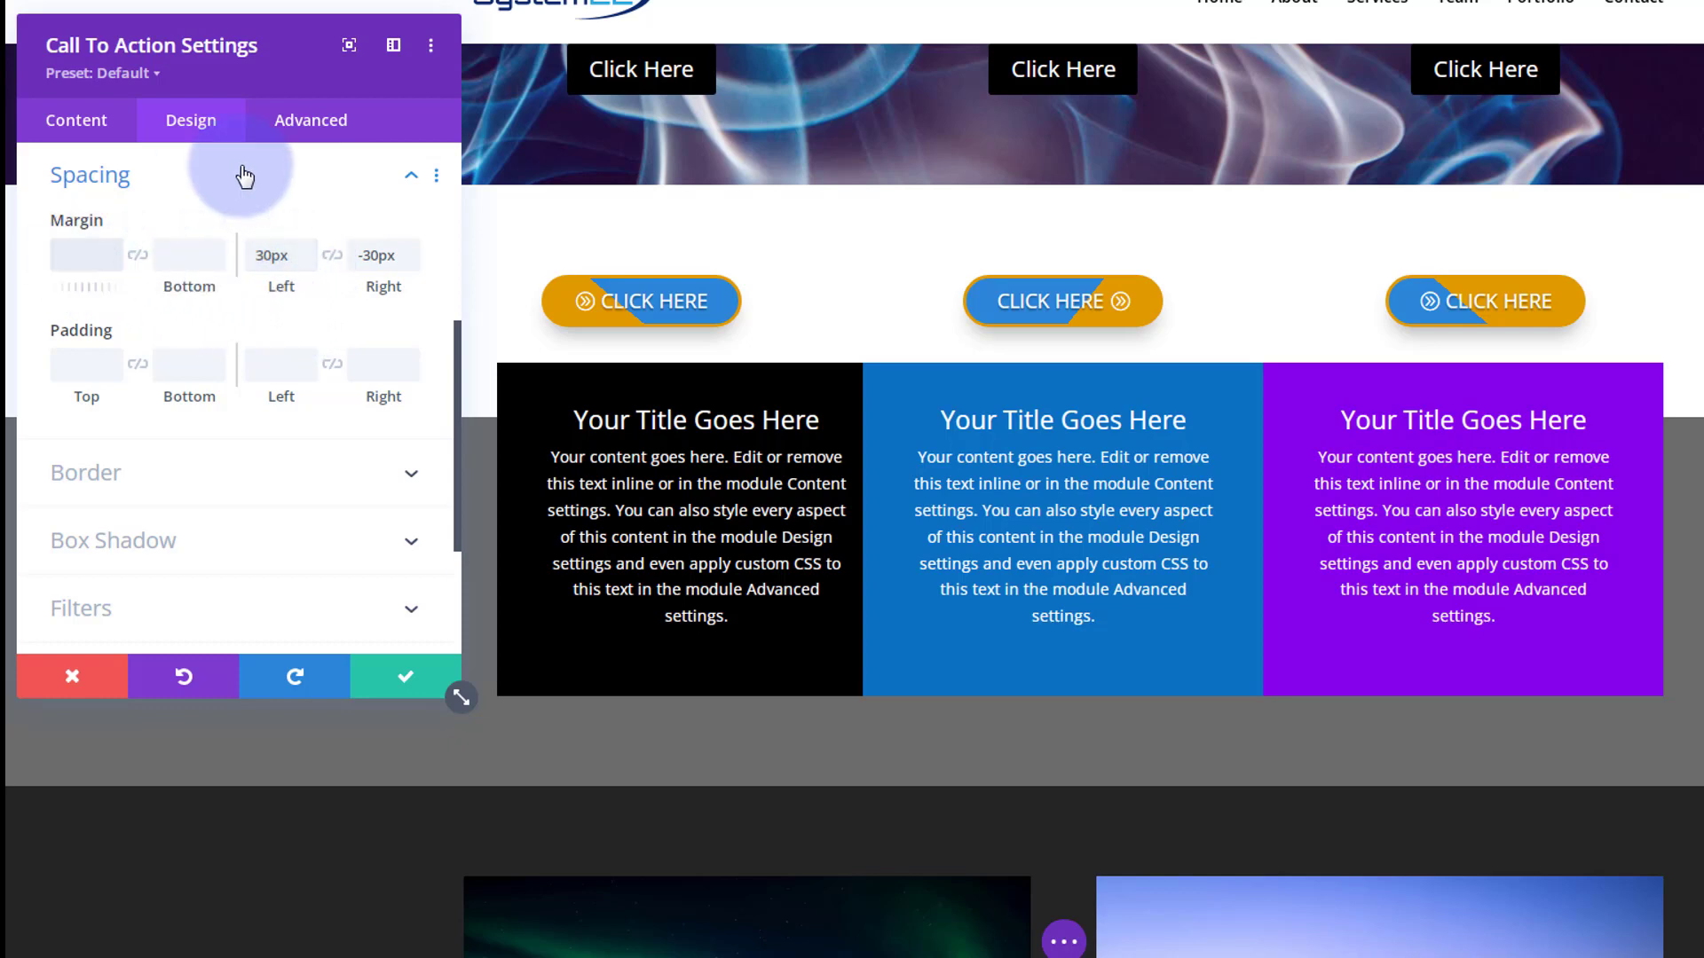
text(30)
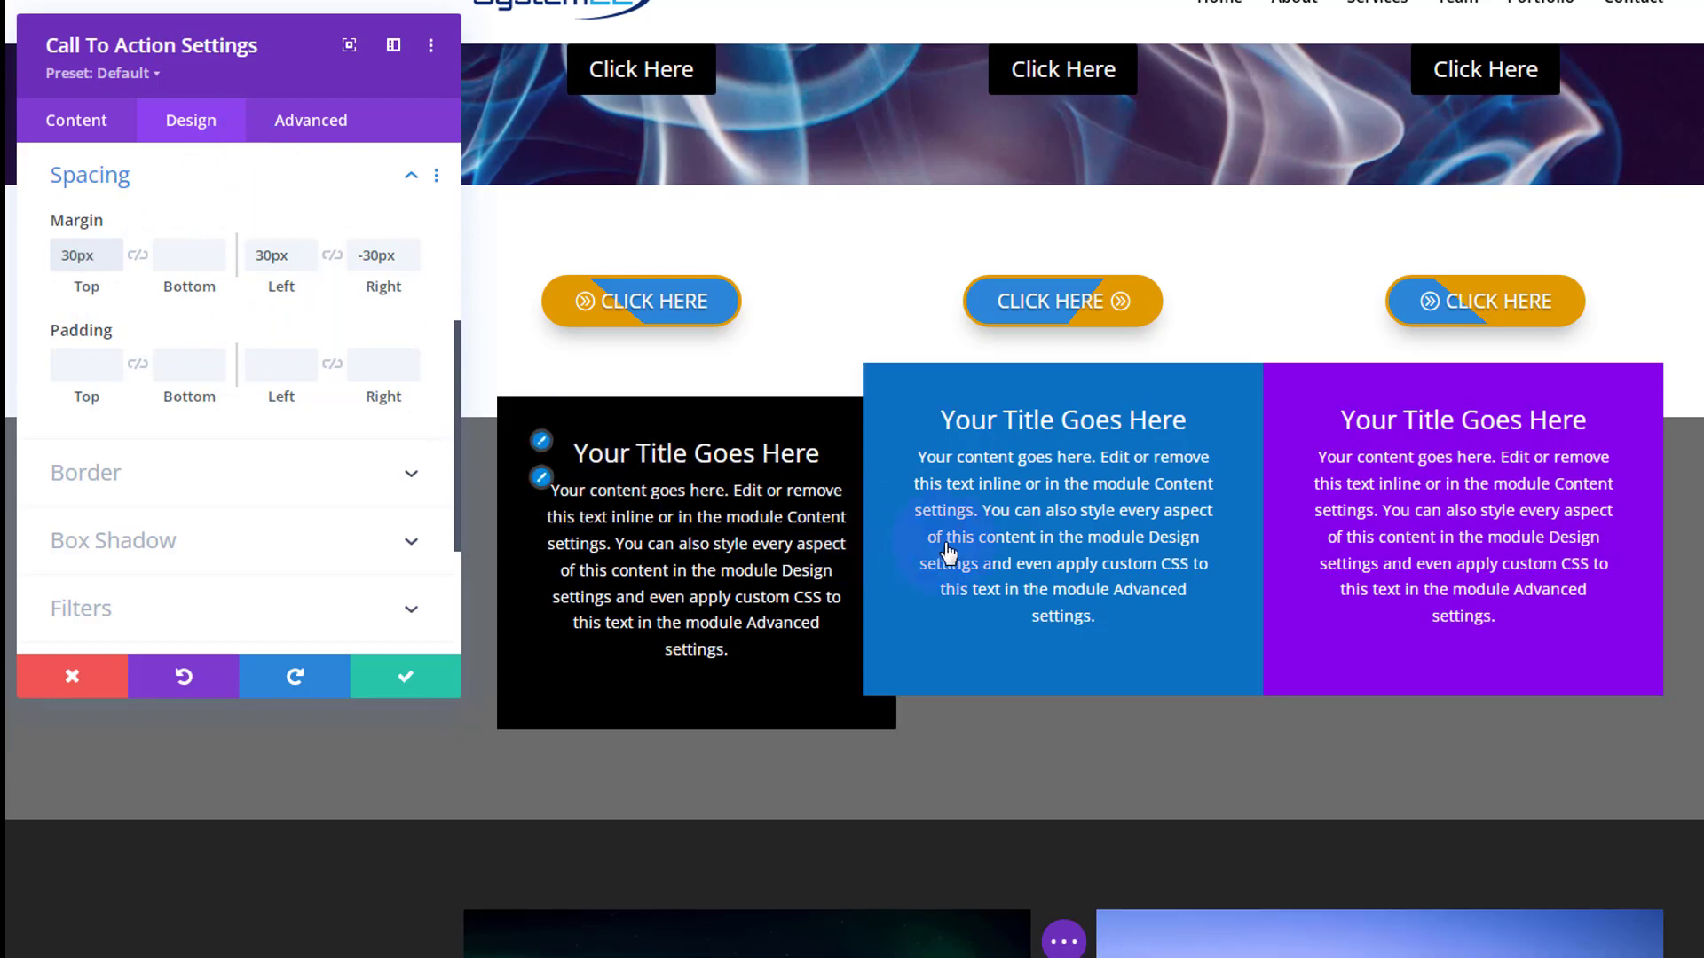
click(311, 122)
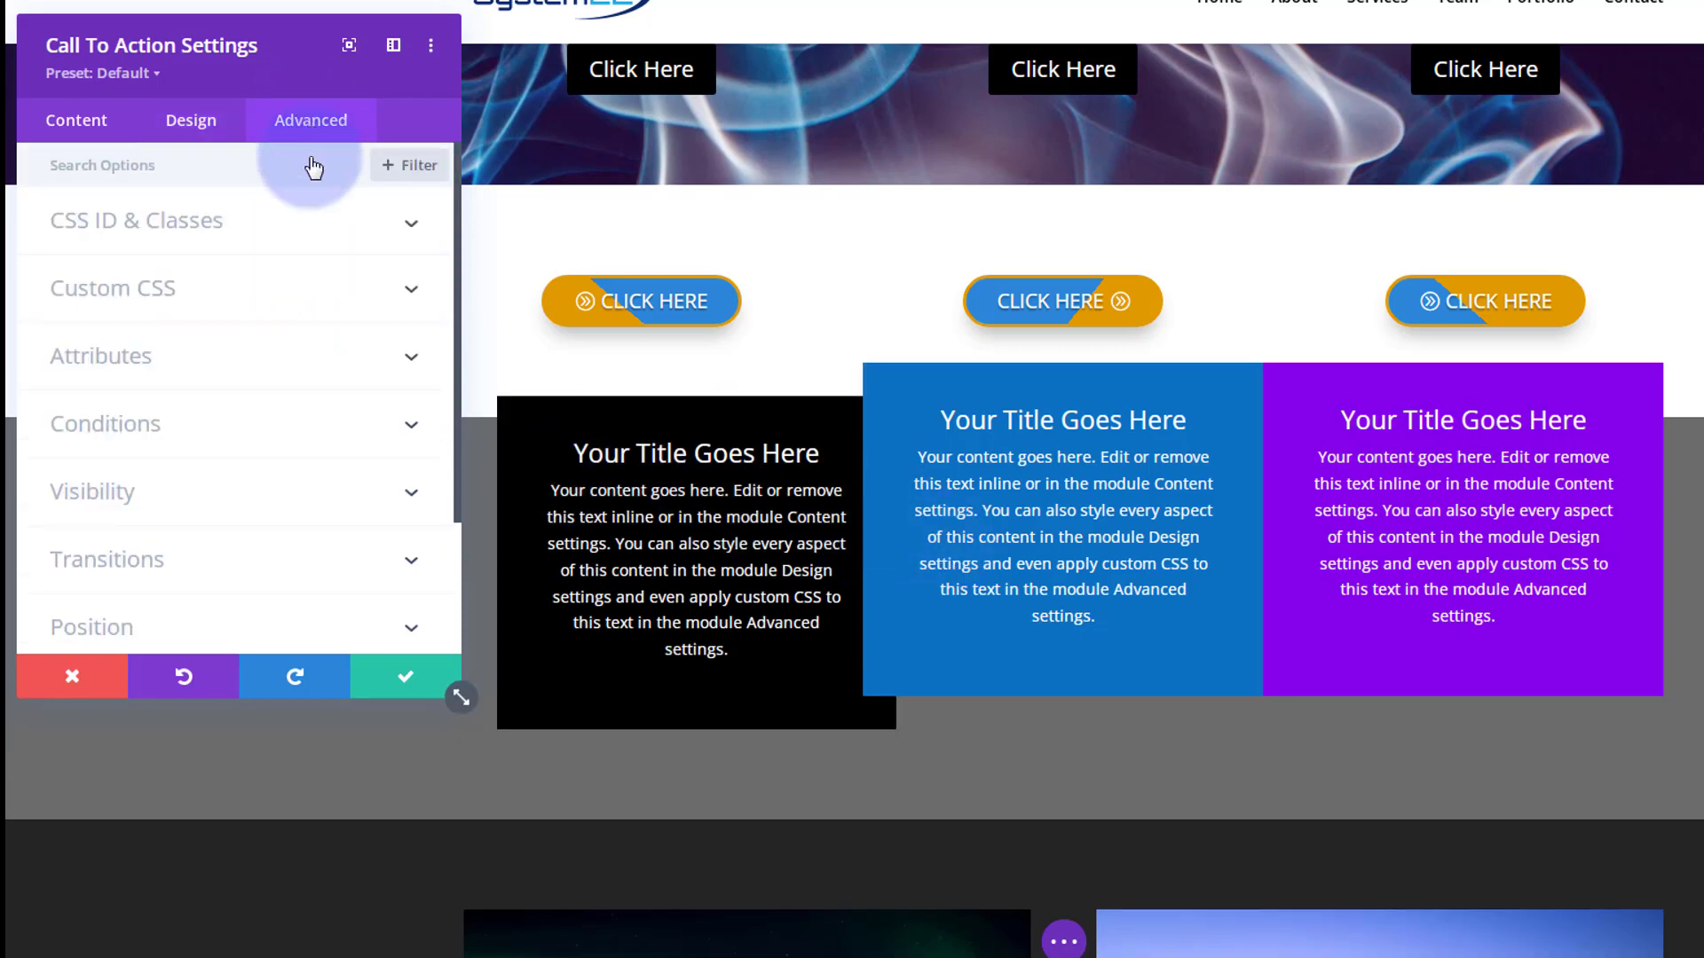
Step: Check the black box's Position and Z Index options, then save its settings
scroll(293, 475, down, 2)
click(286, 454)
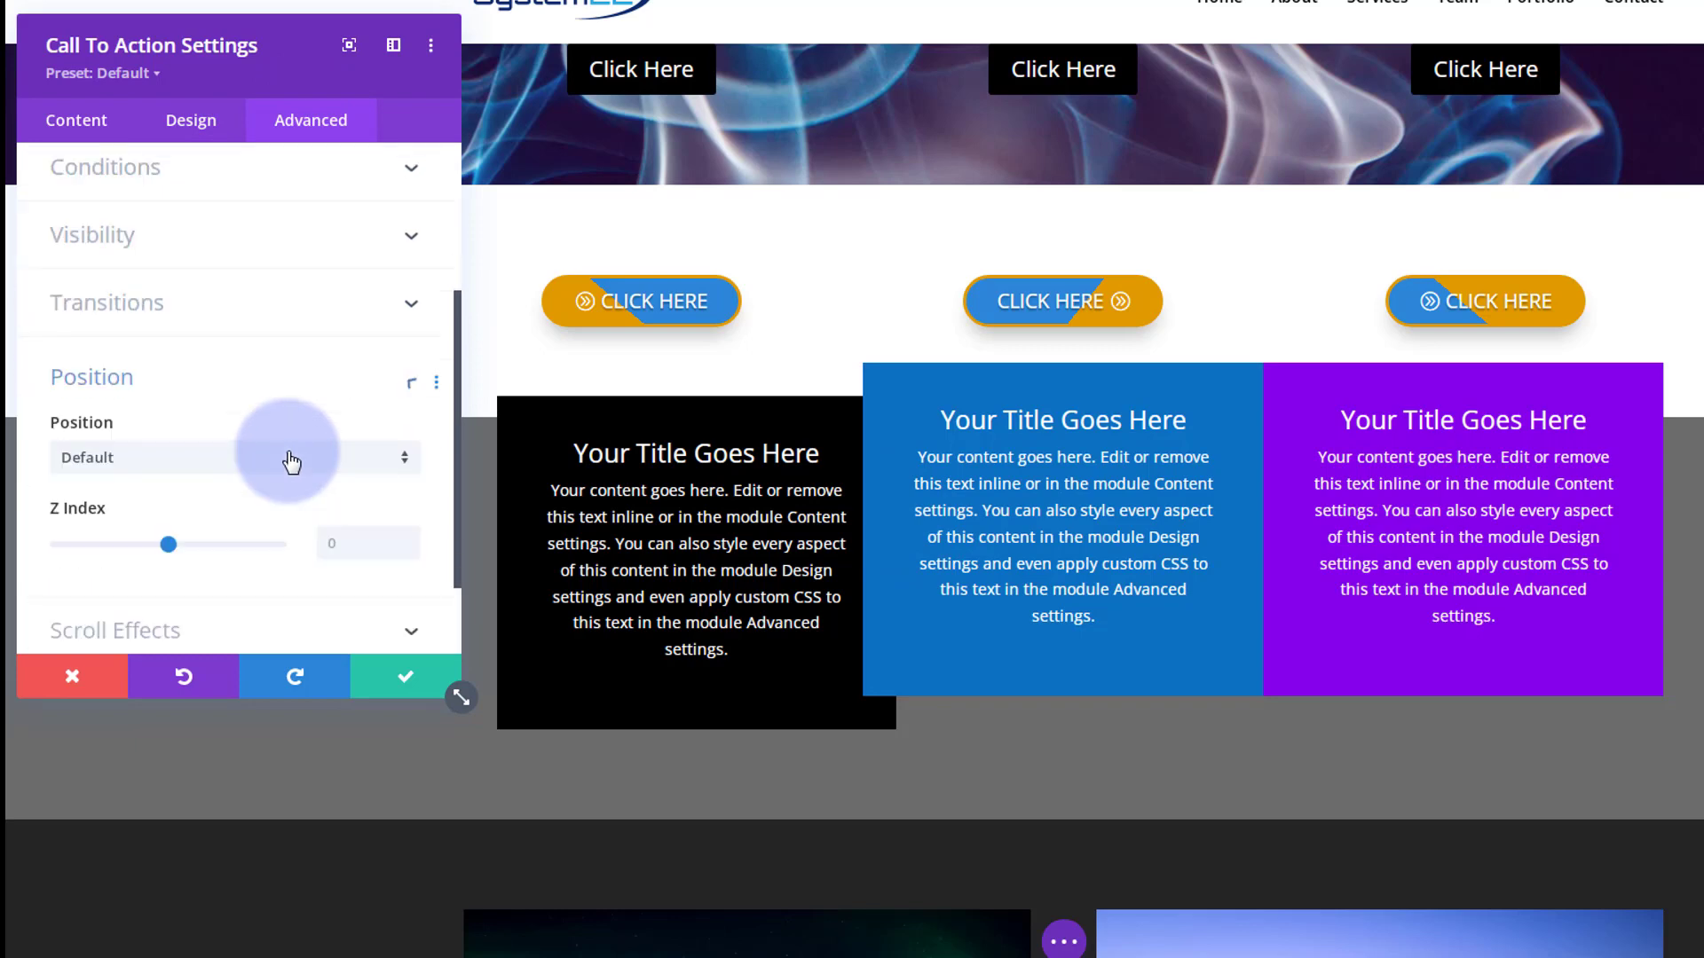
scroll(290, 460, down, 2)
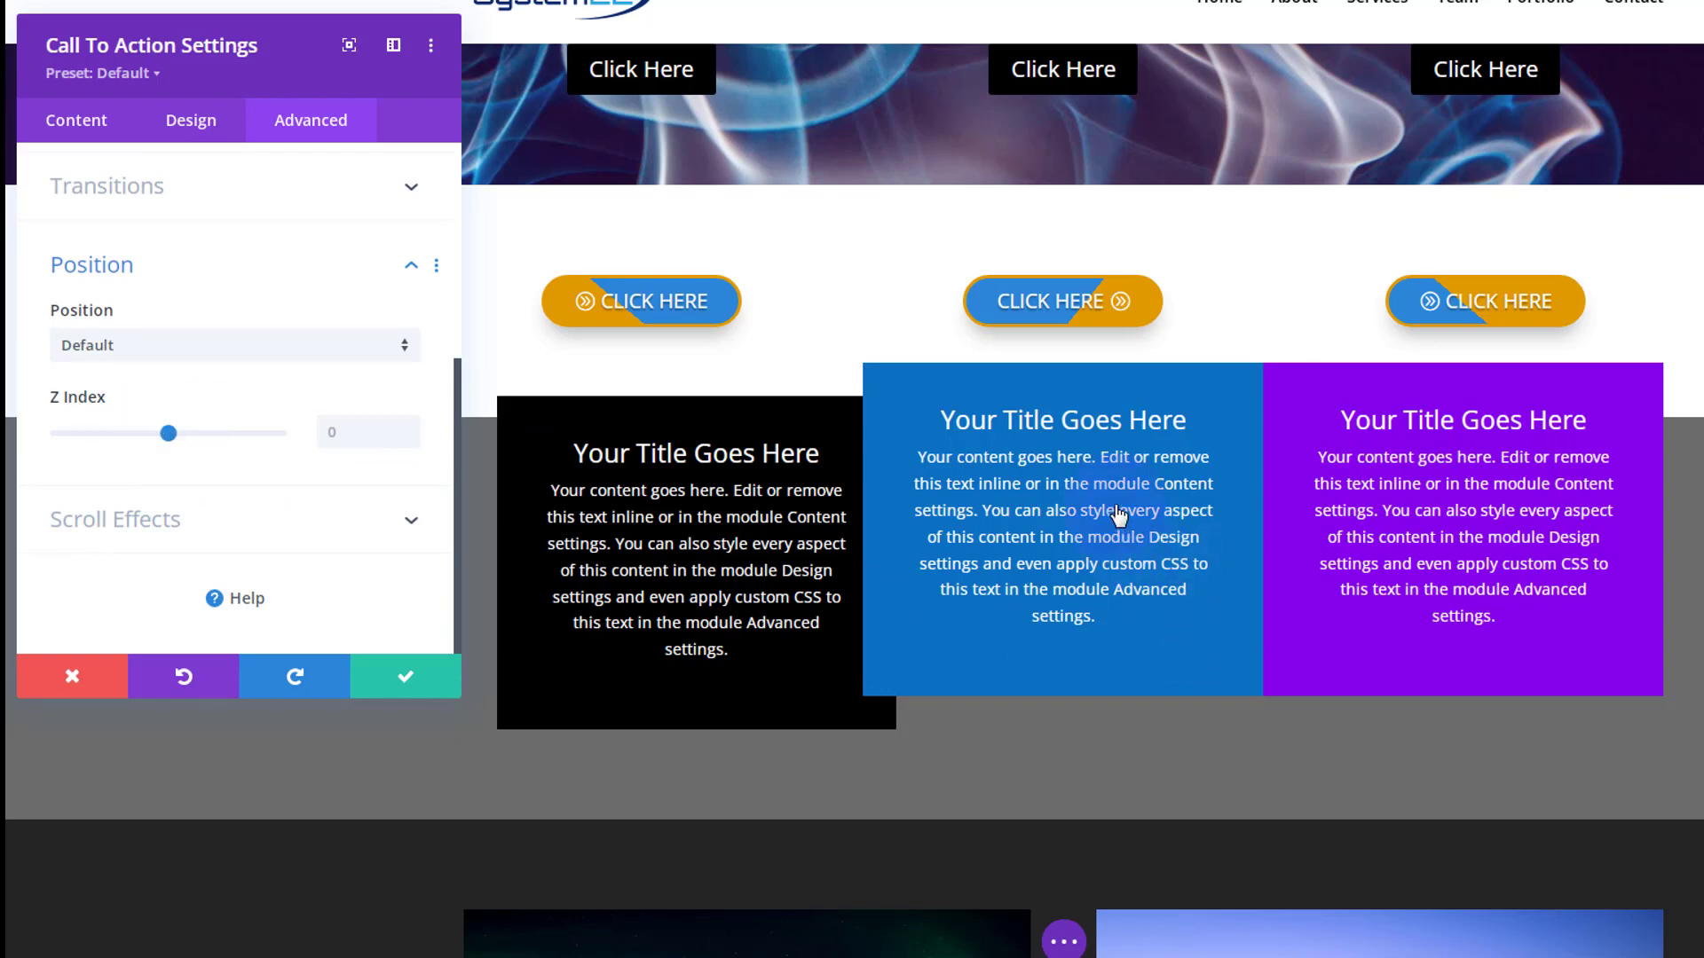
click(399, 683)
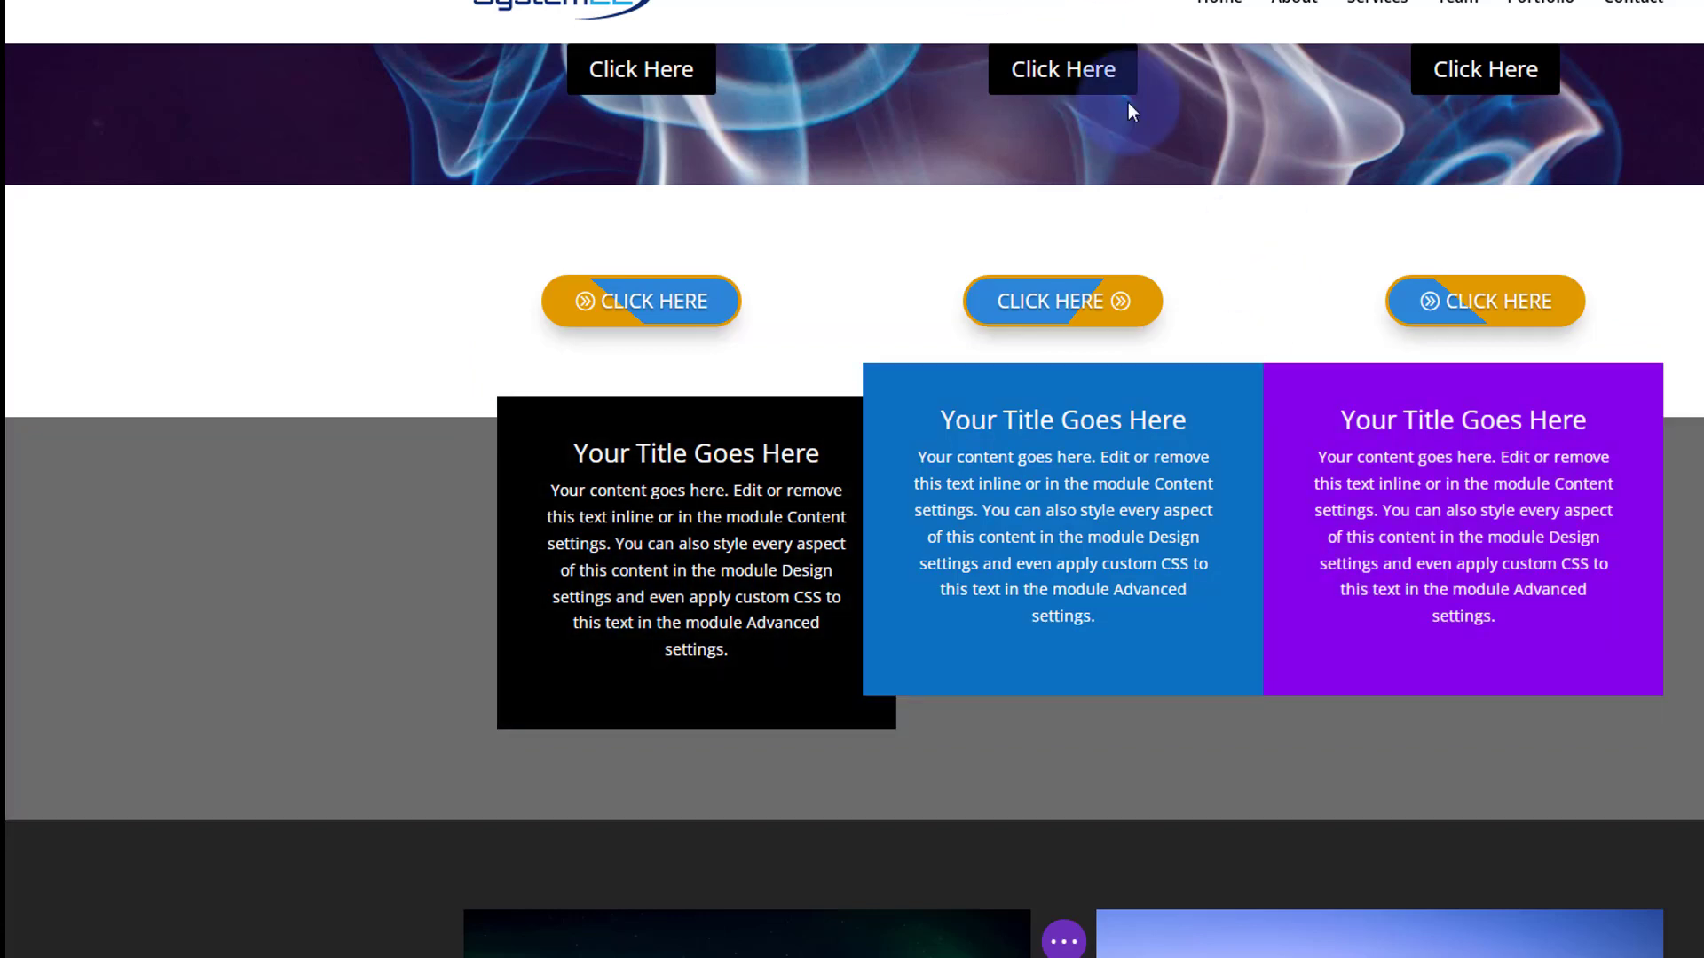
Step: Give the purple box a 50px top margin in its Design > Spacing settings
mouse_move(1496, 543)
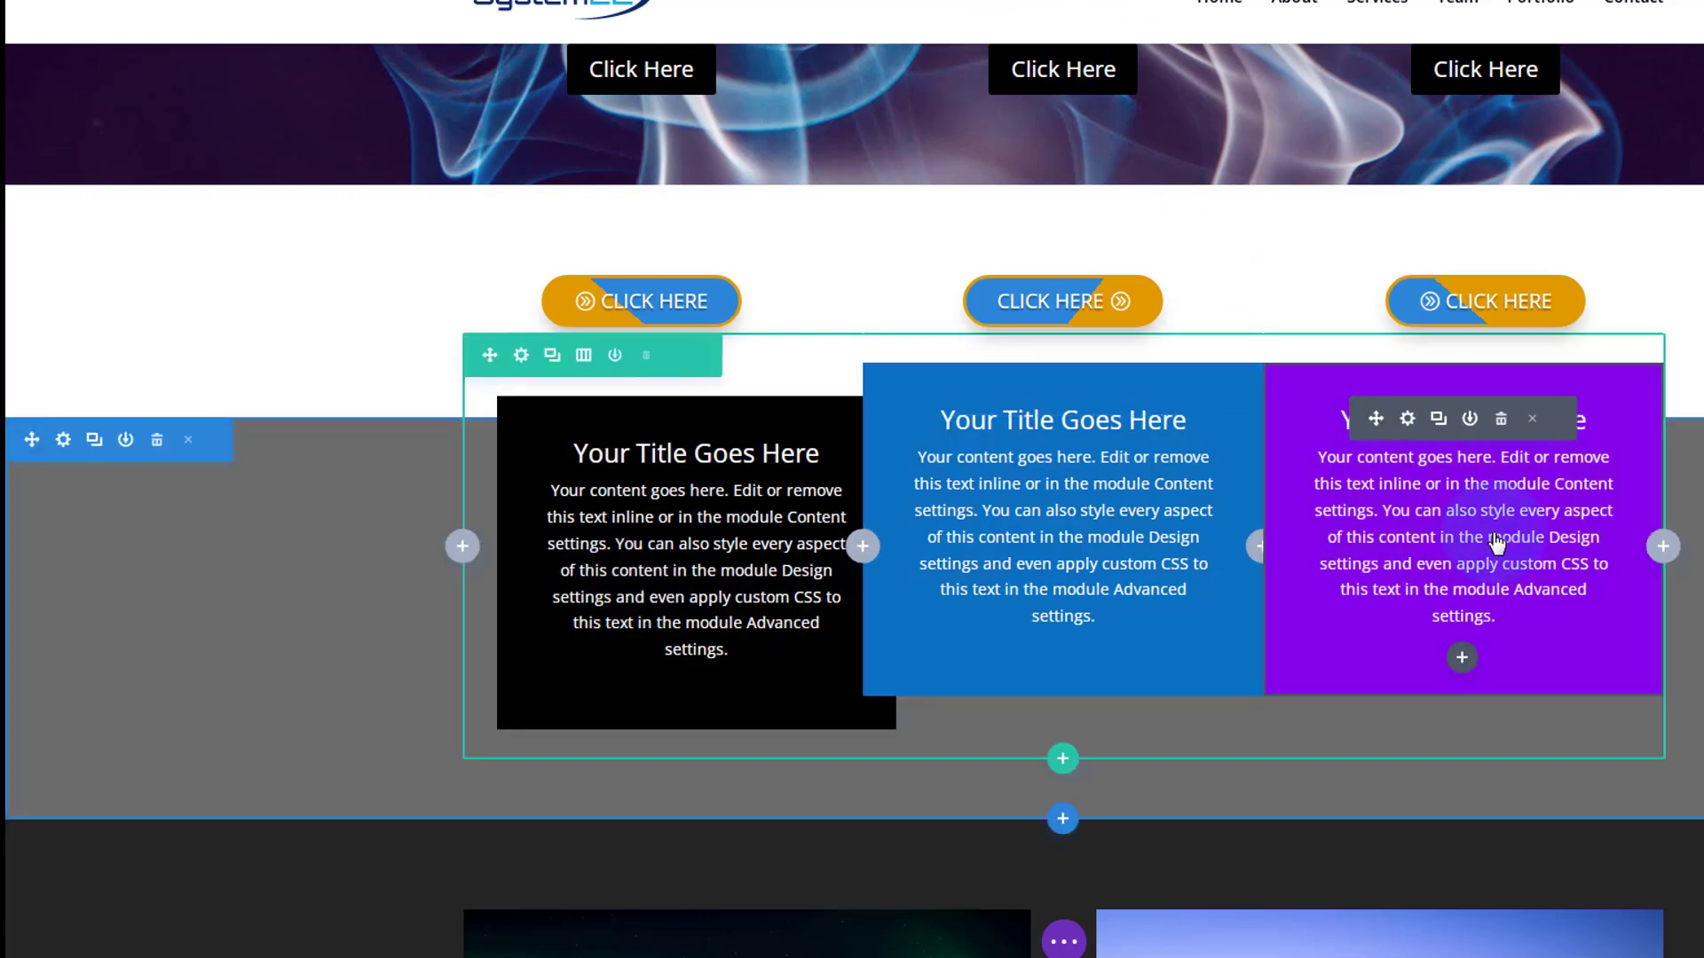
click(1409, 422)
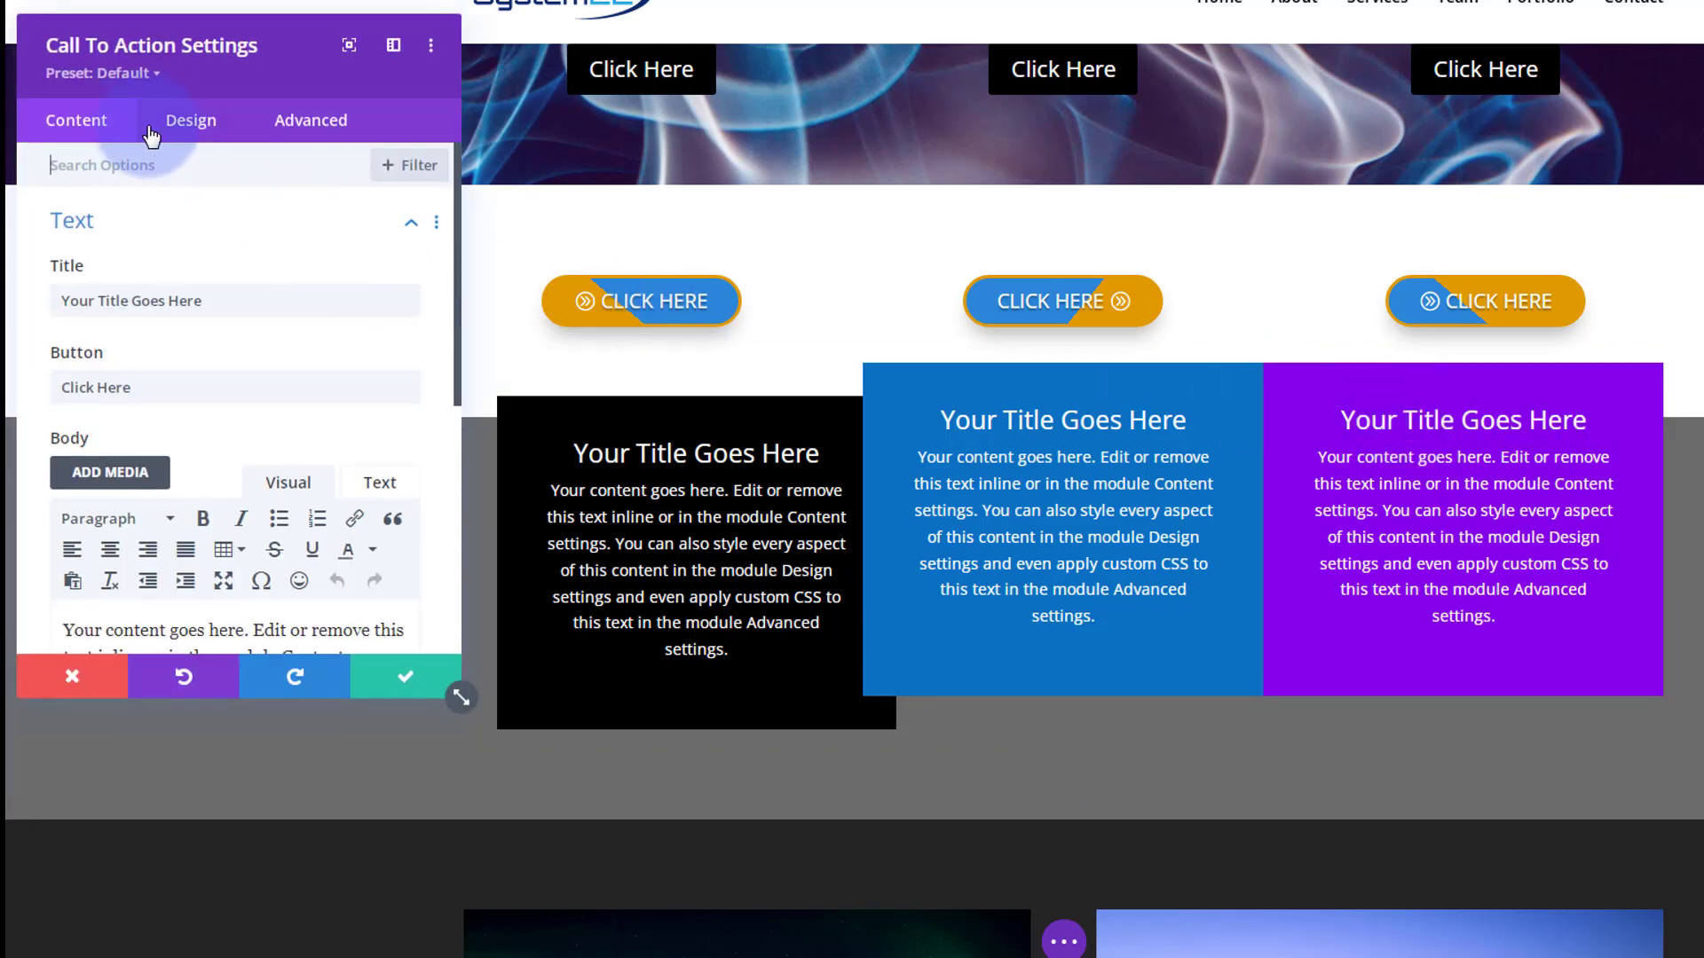
click(190, 119)
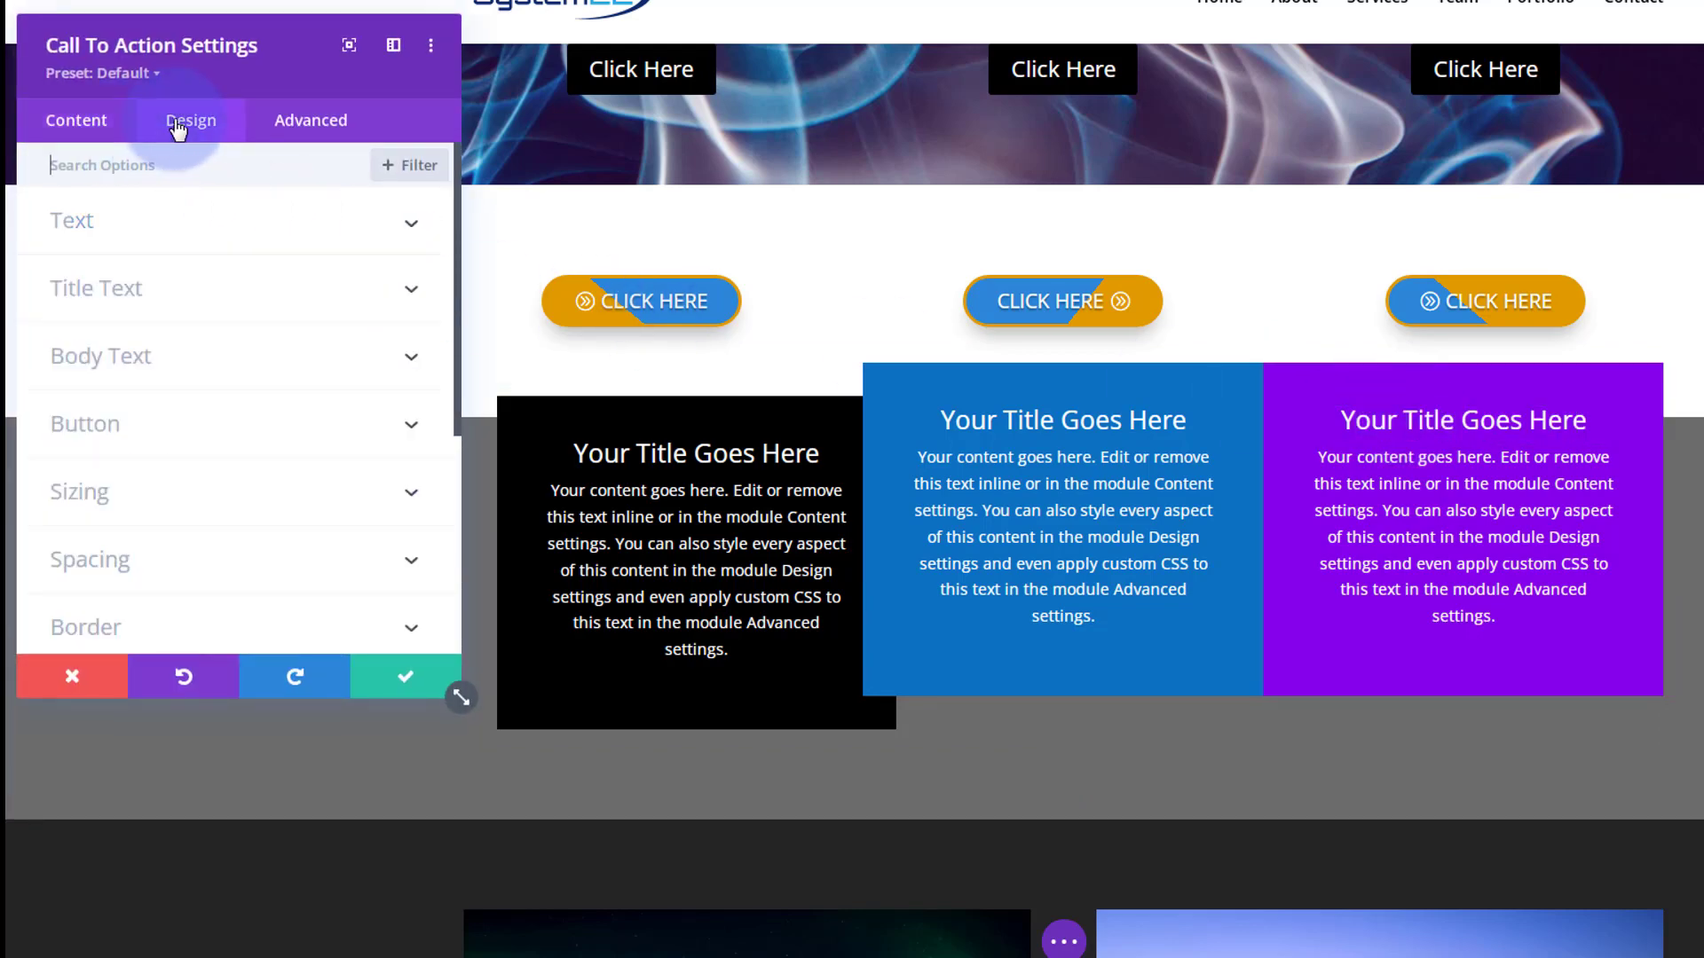
click(240, 559)
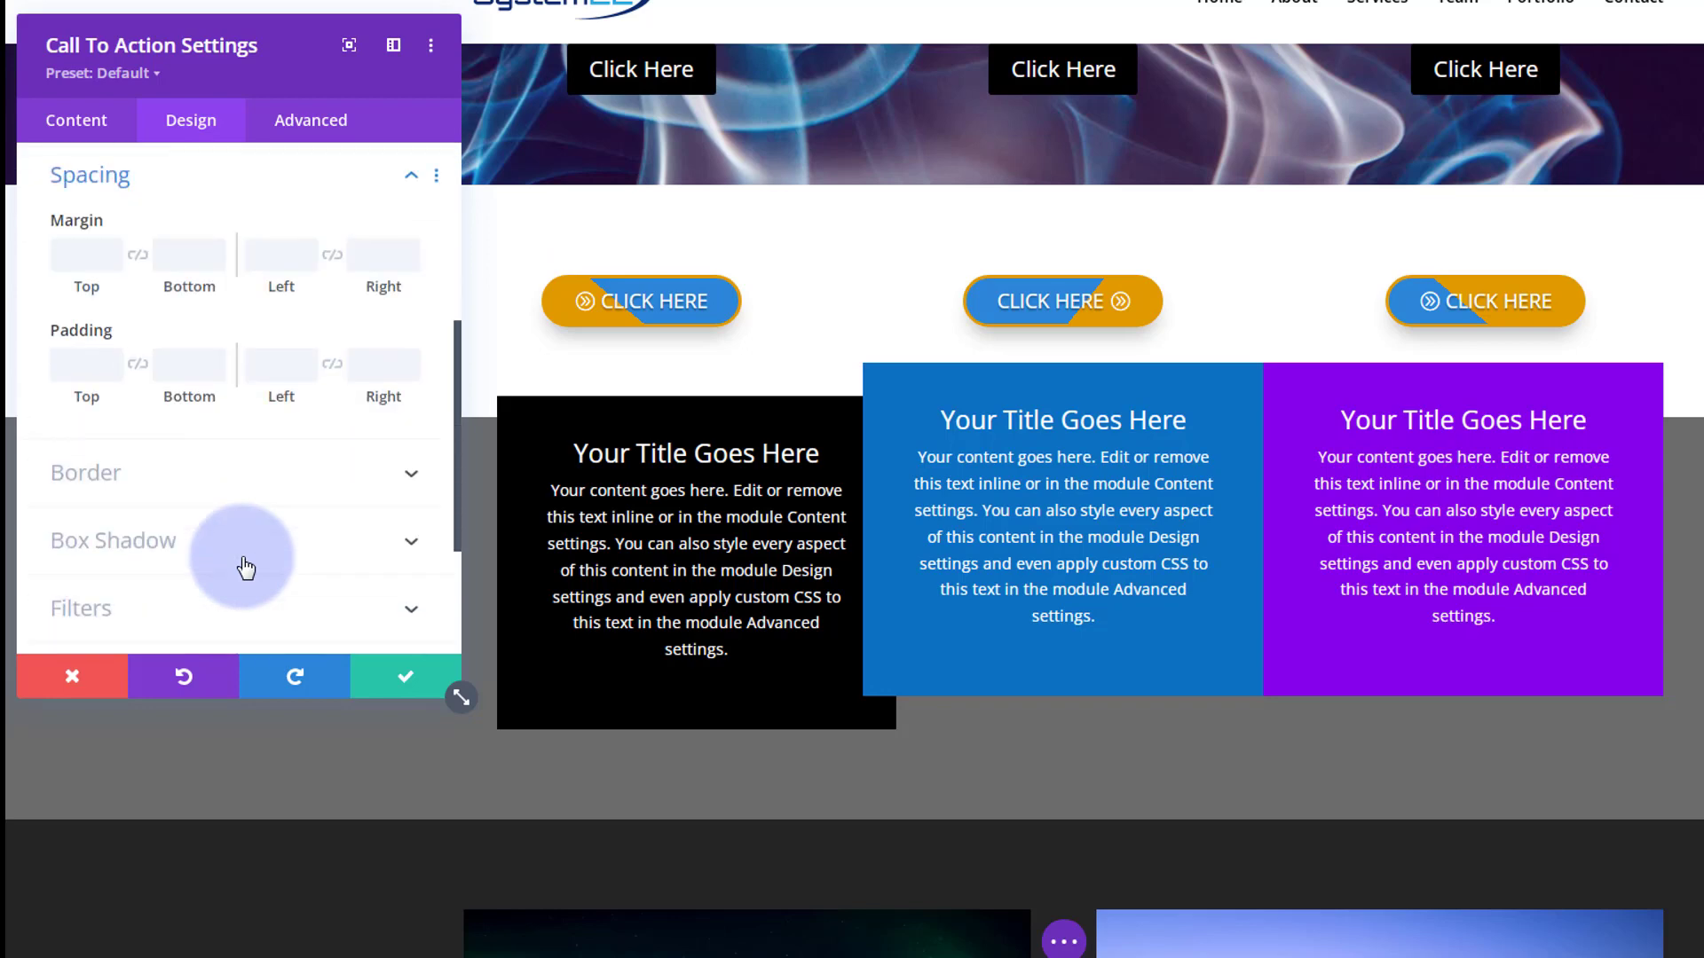
click(86, 255)
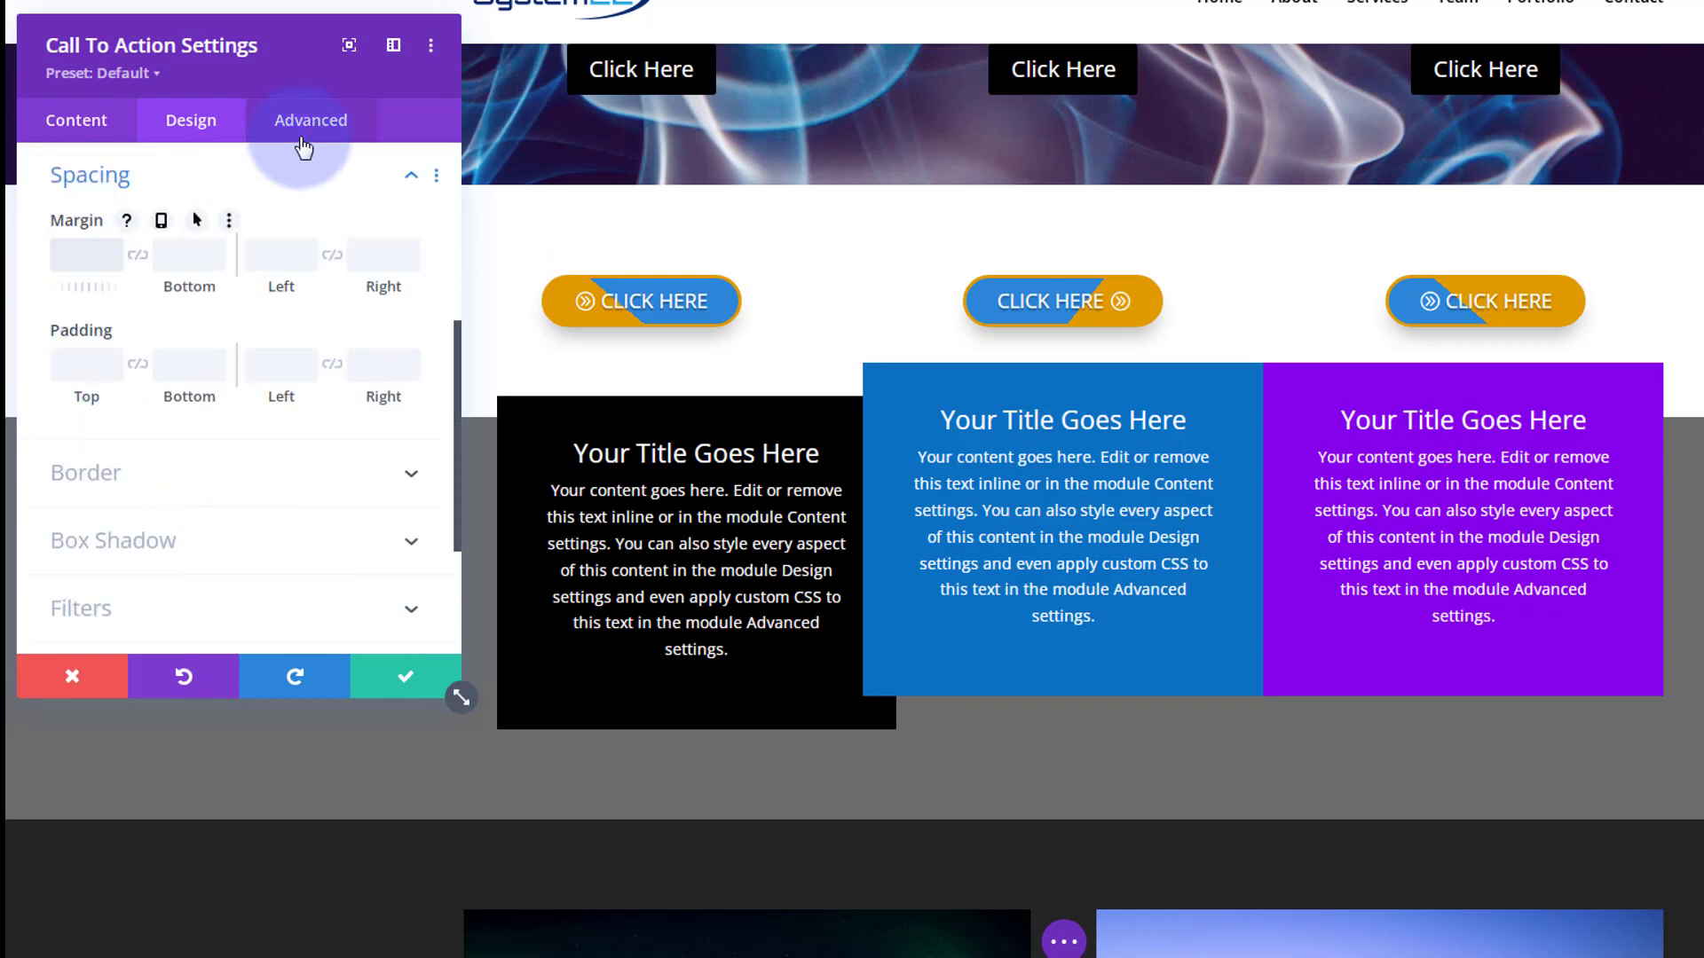
text(50px)
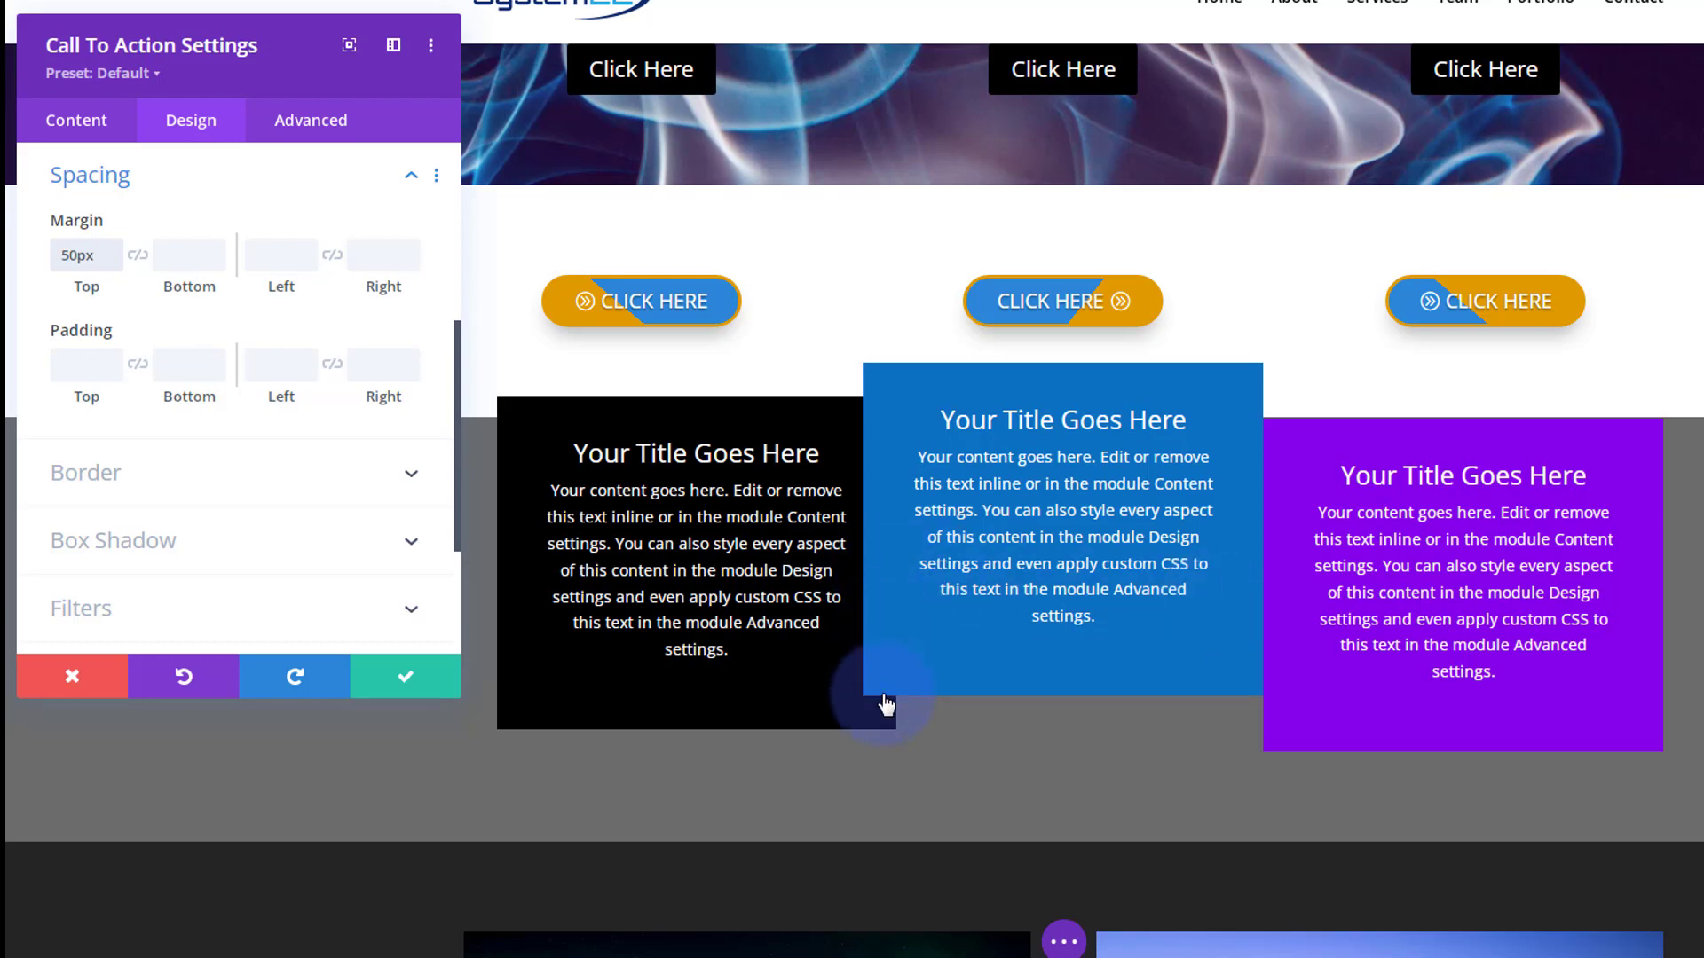
click(284, 266)
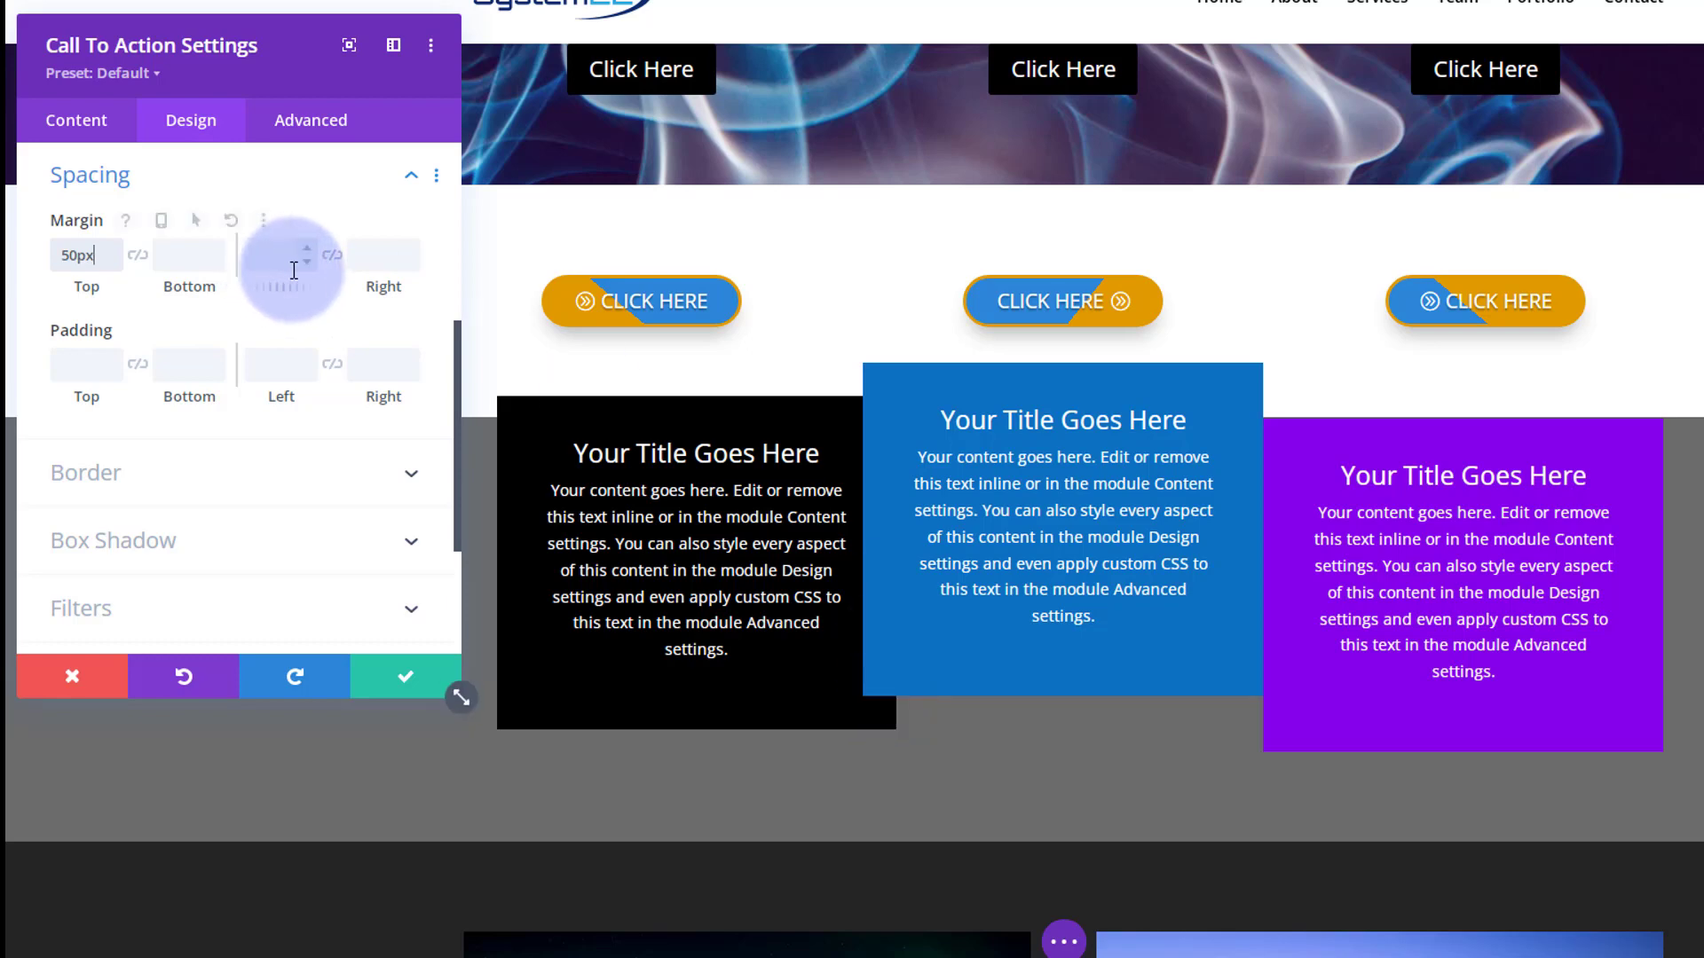
Step: Set the purple box's left margin to -30px and right margin to 30px
click(305, 263)
drag(268, 257, 262, 257)
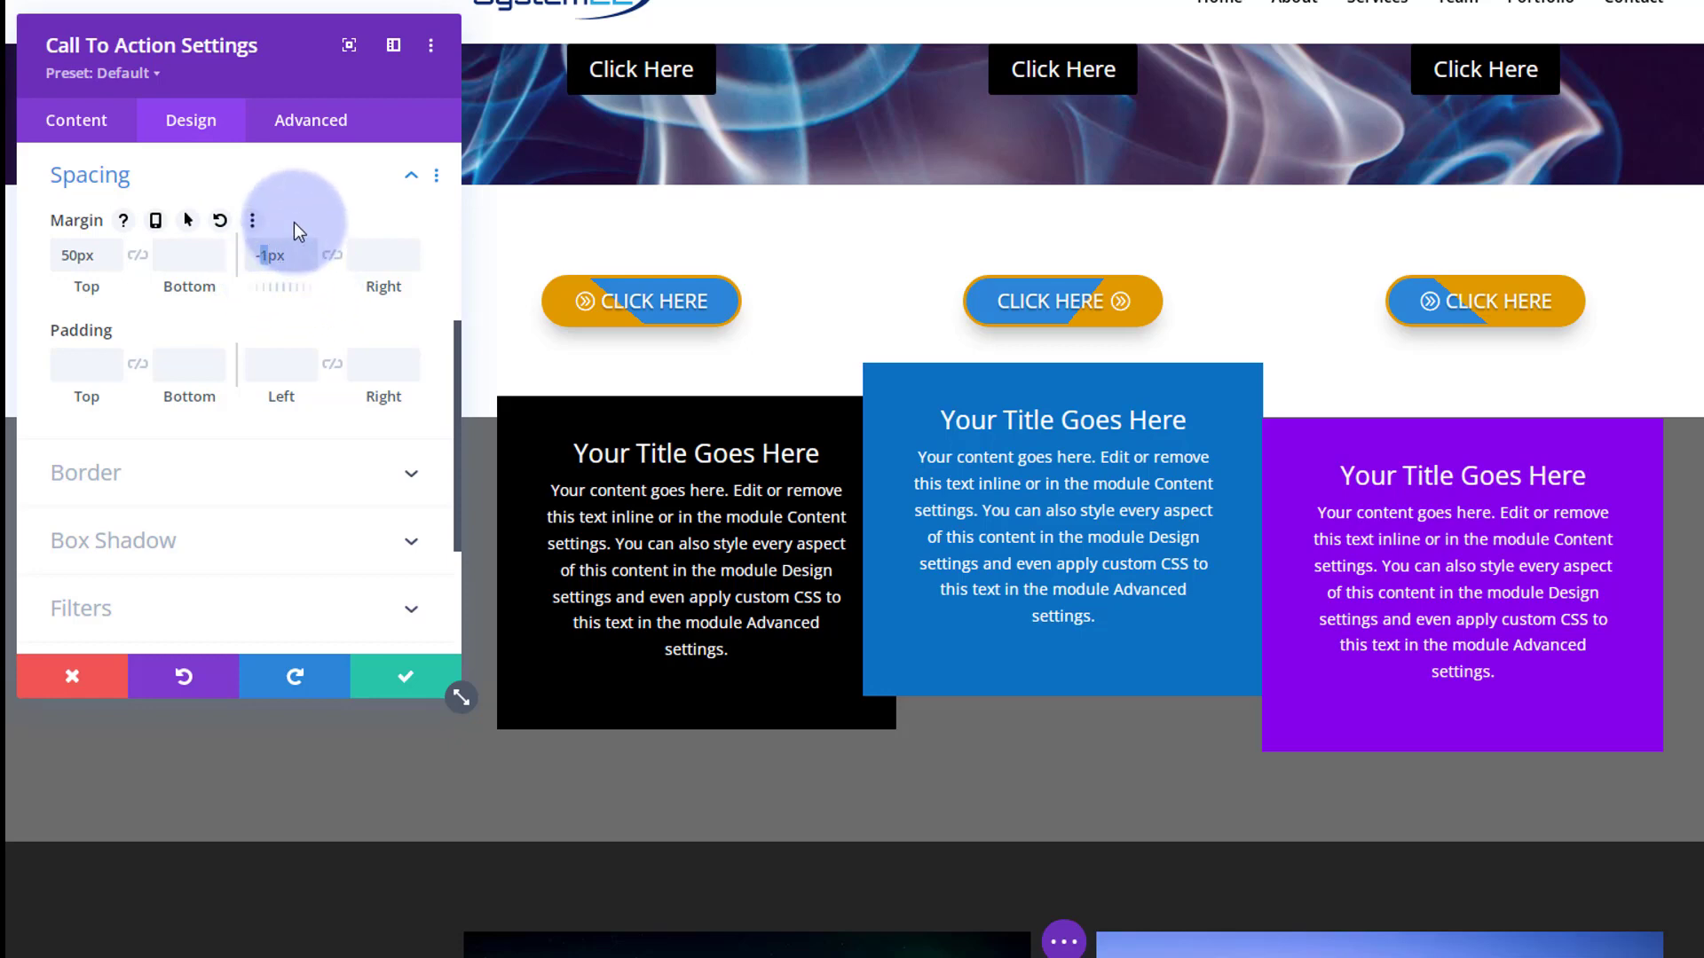
text(30)
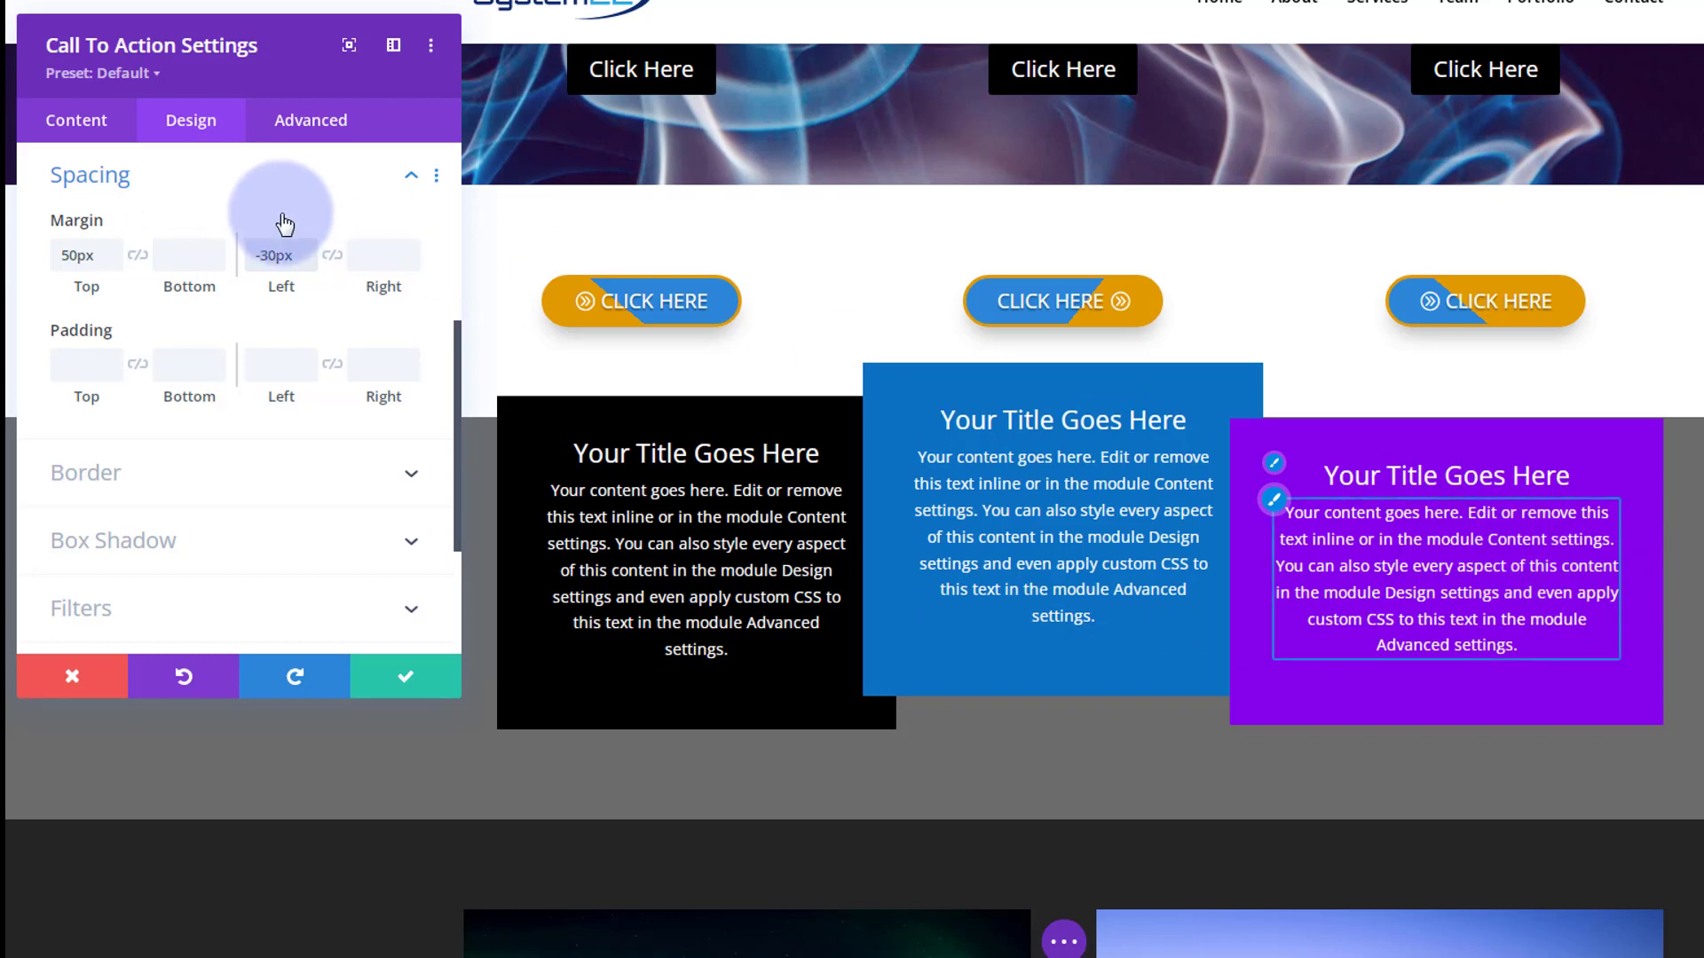
click(361, 254)
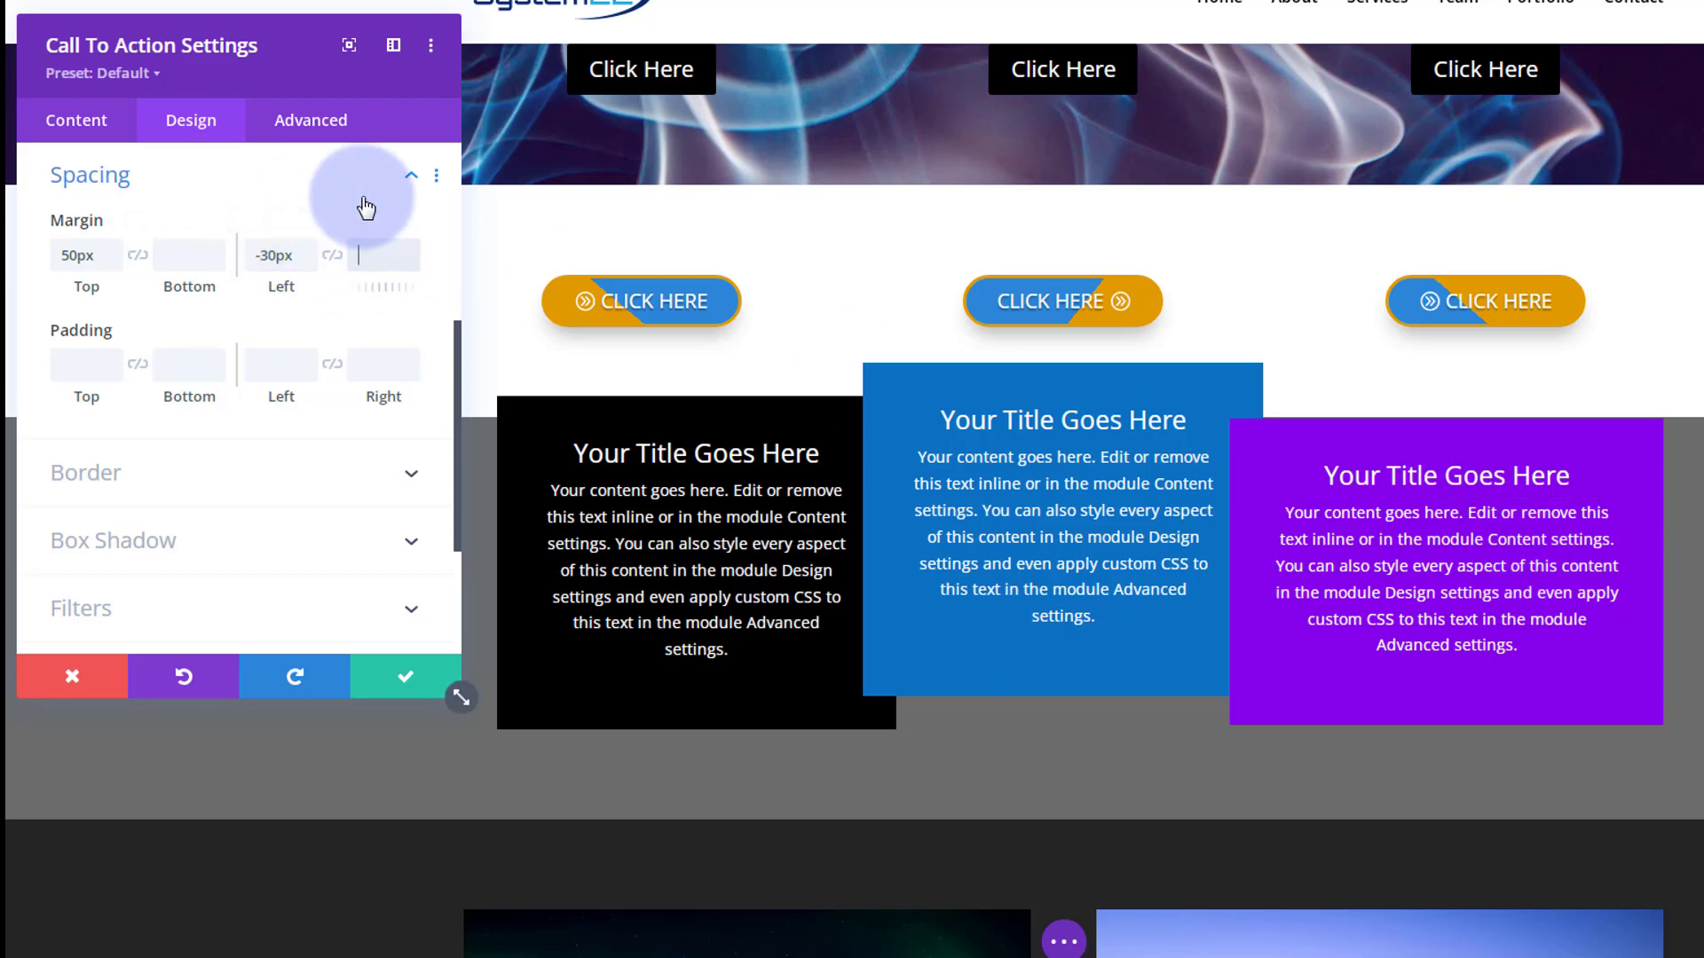
text(30px)
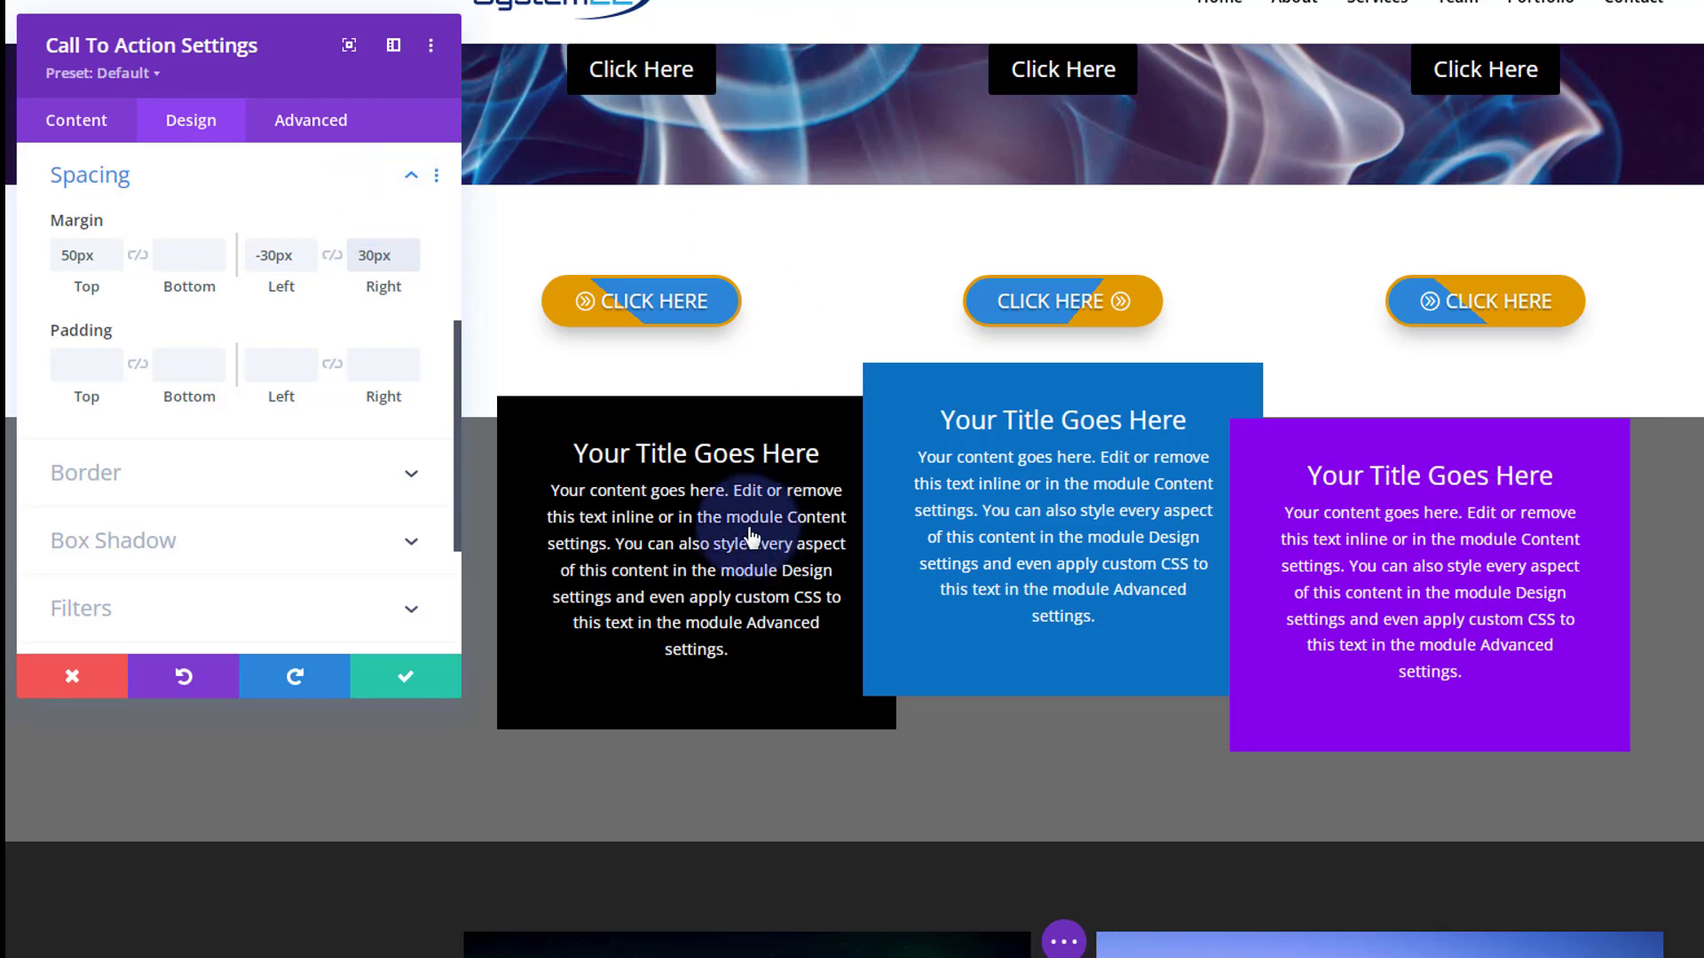
click(755, 697)
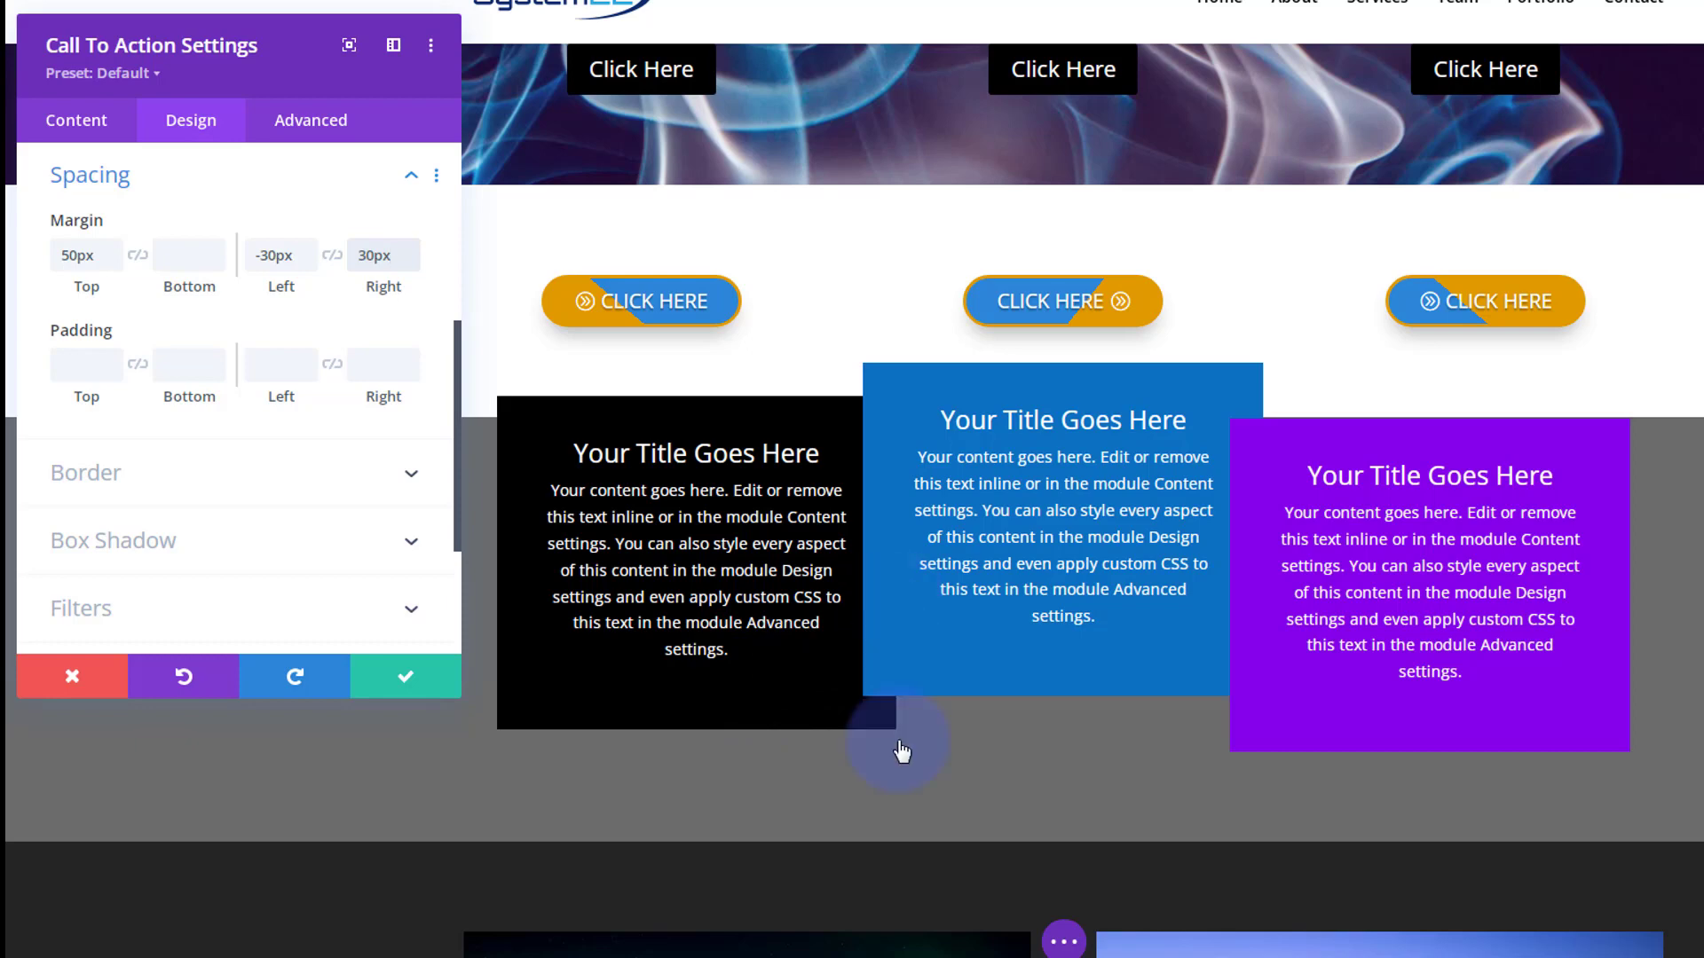
click(1069, 946)
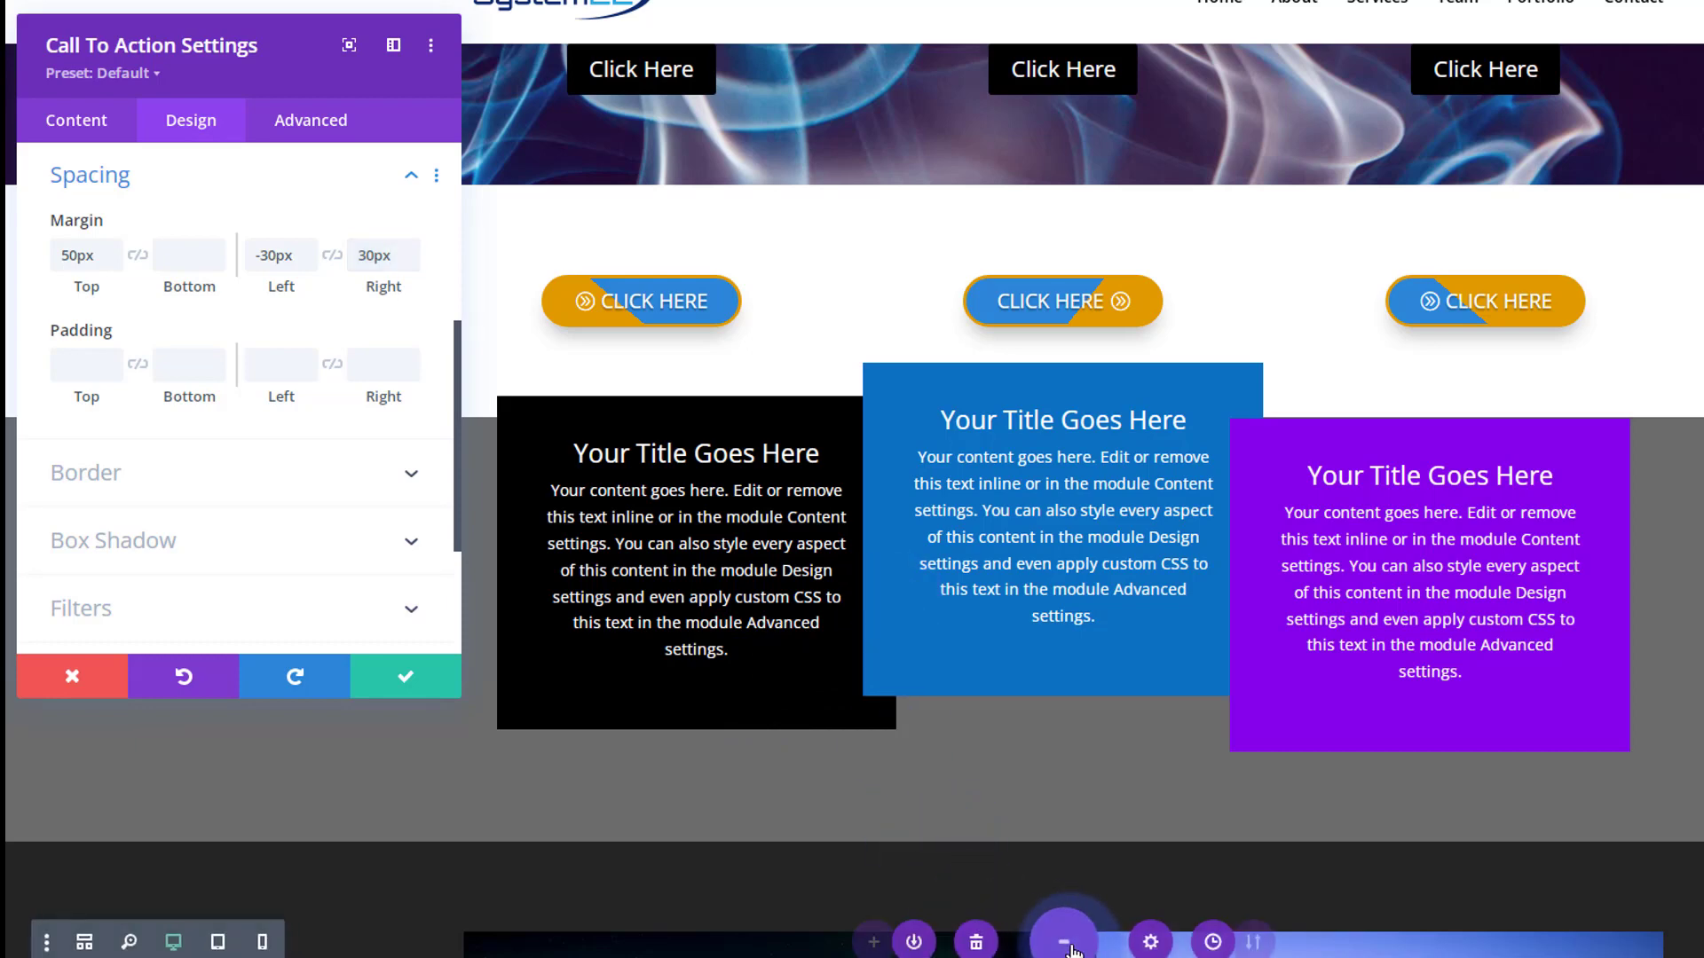
Step: Preview at tablet width and give the purple box a tablet-only top margin of -30px
click(225, 946)
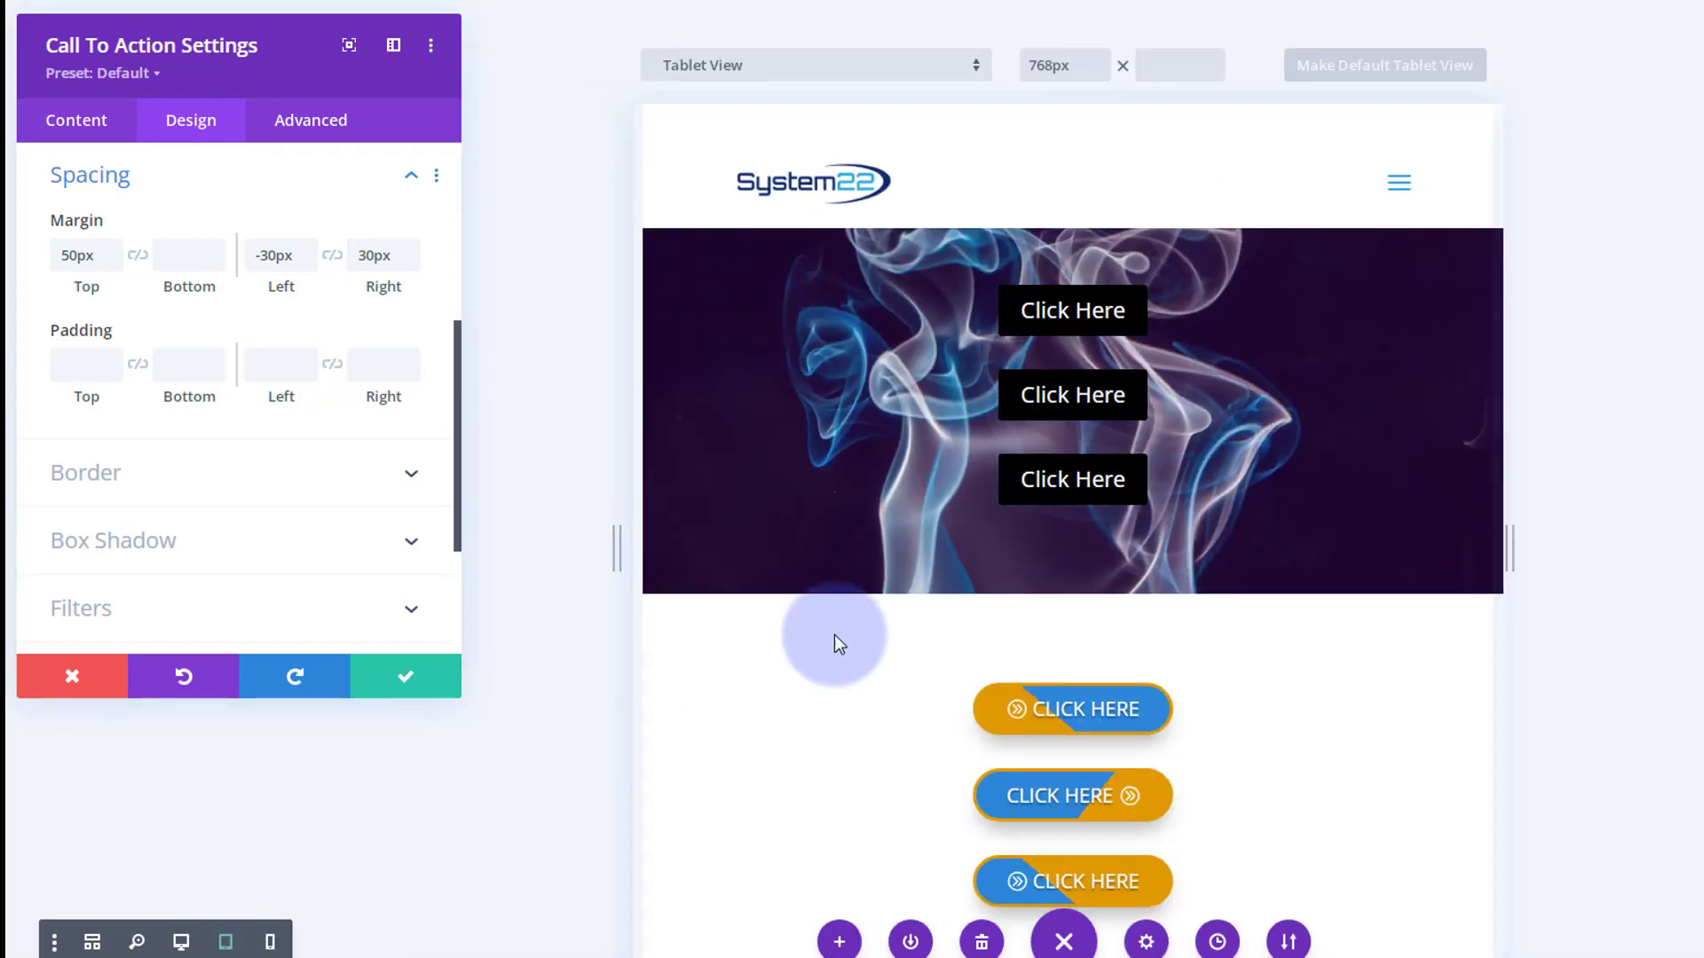
scroll(882, 562, down, 6)
scroll(885, 562, down, 4)
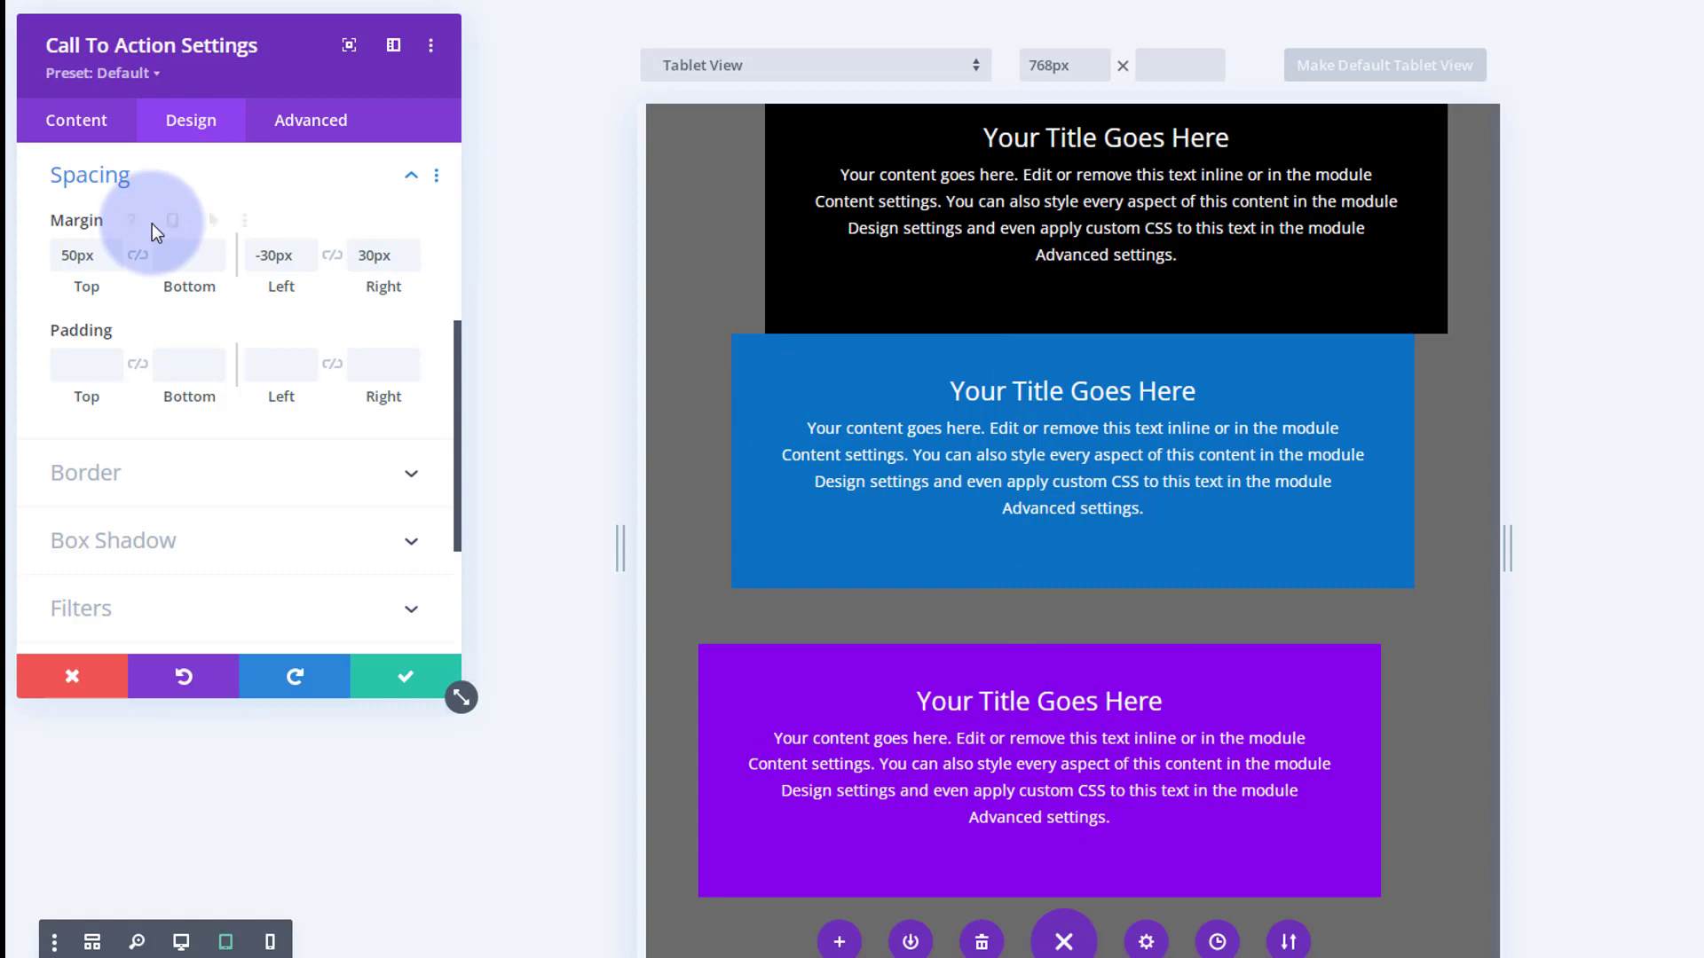
mouse_move(156, 231)
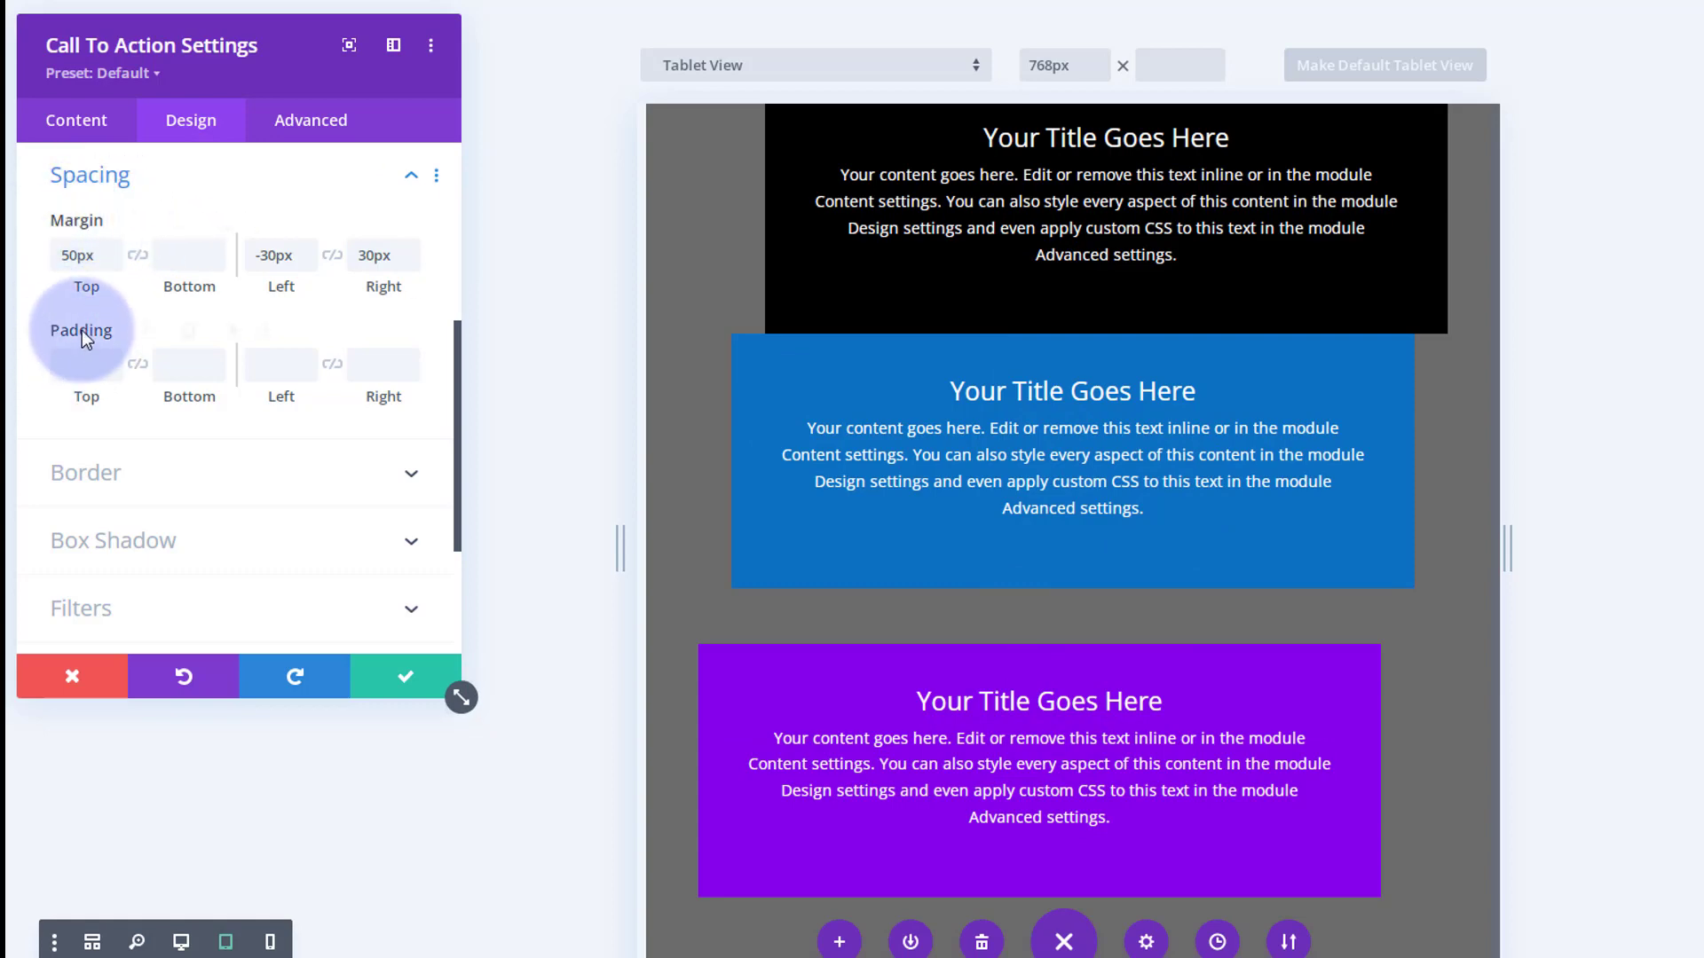
mouse_move(82, 333)
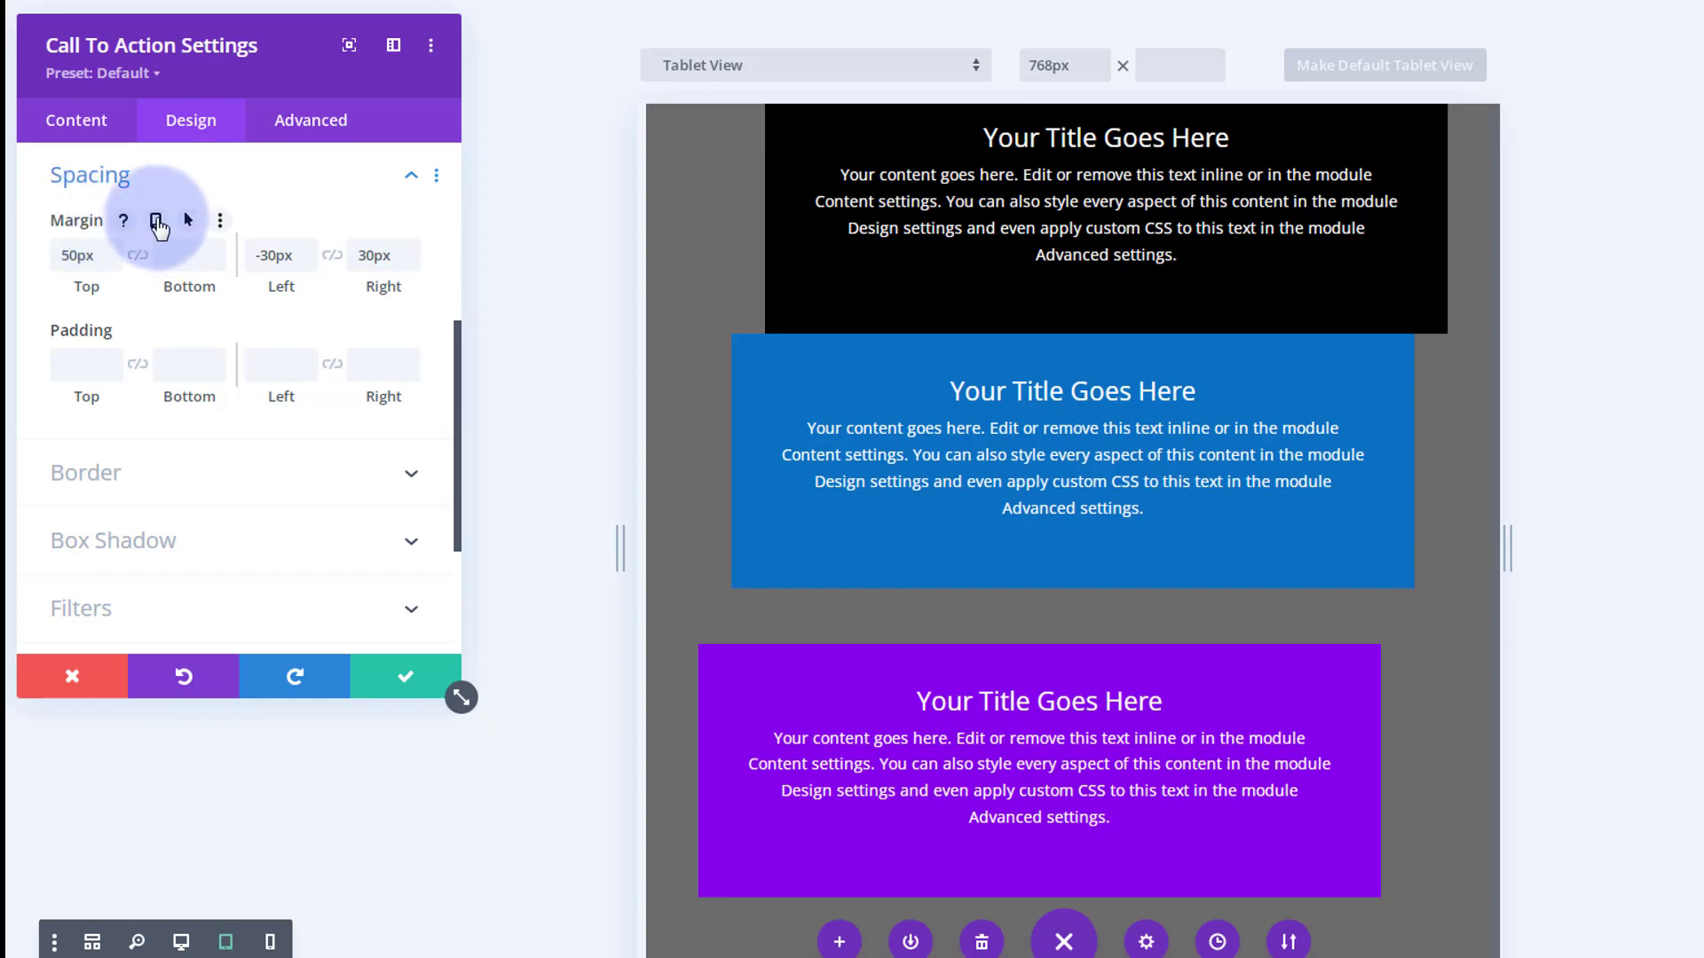
click(158, 226)
click(242, 268)
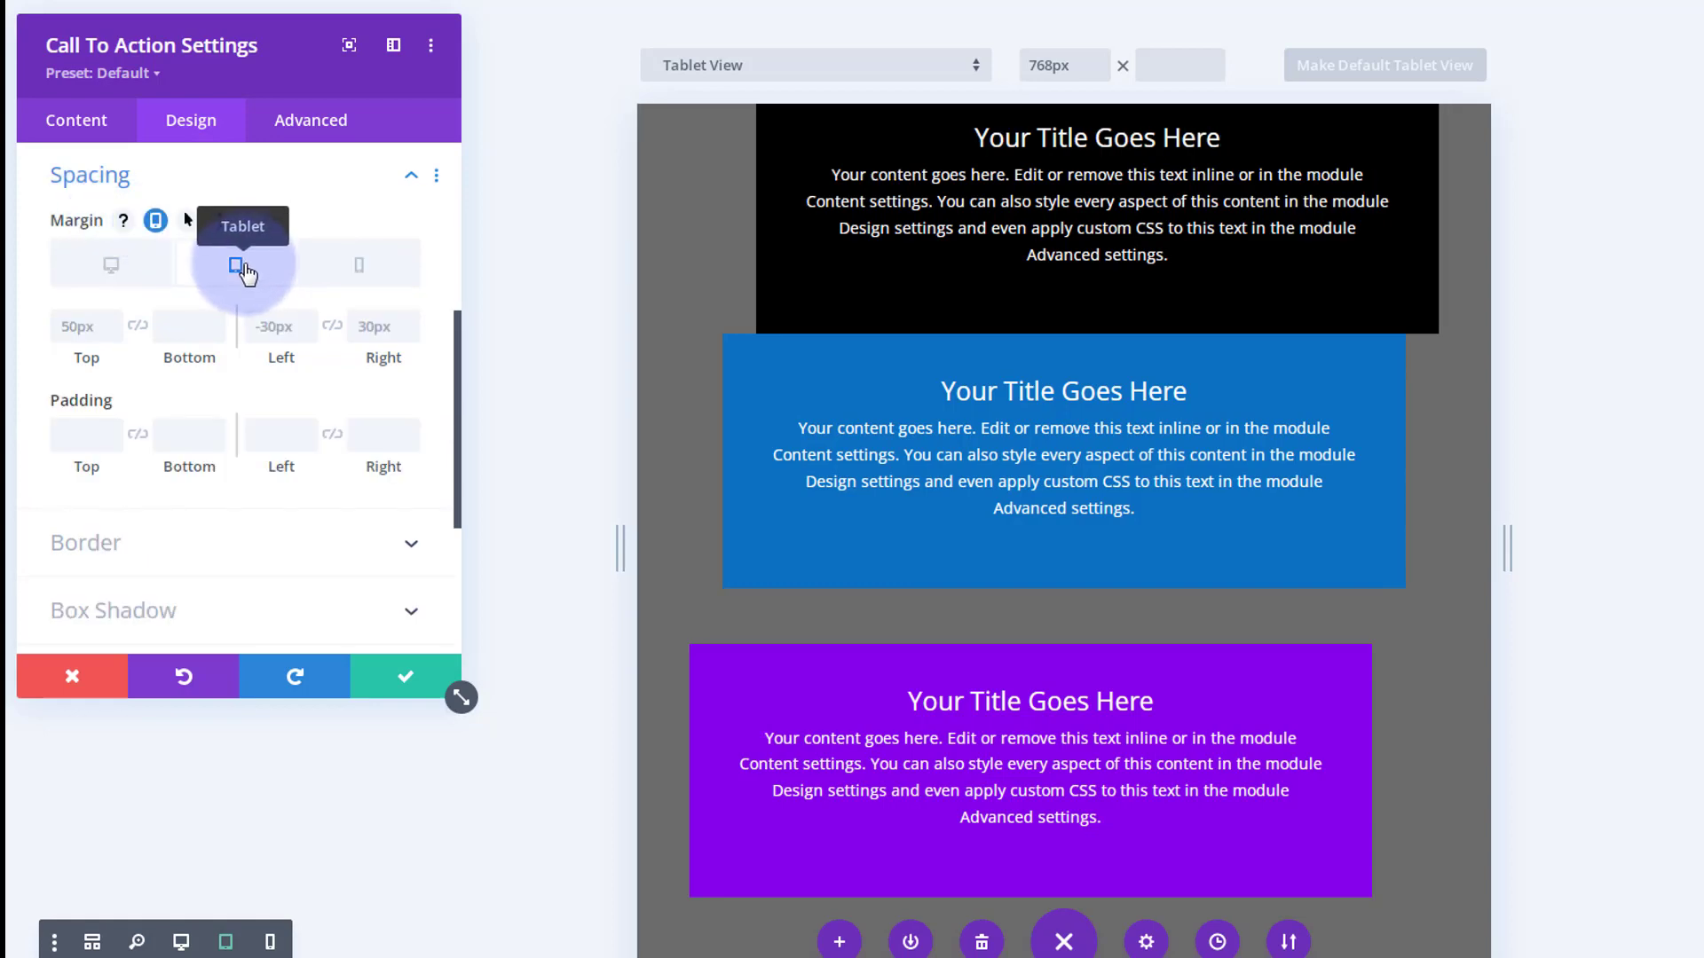
click(1012, 838)
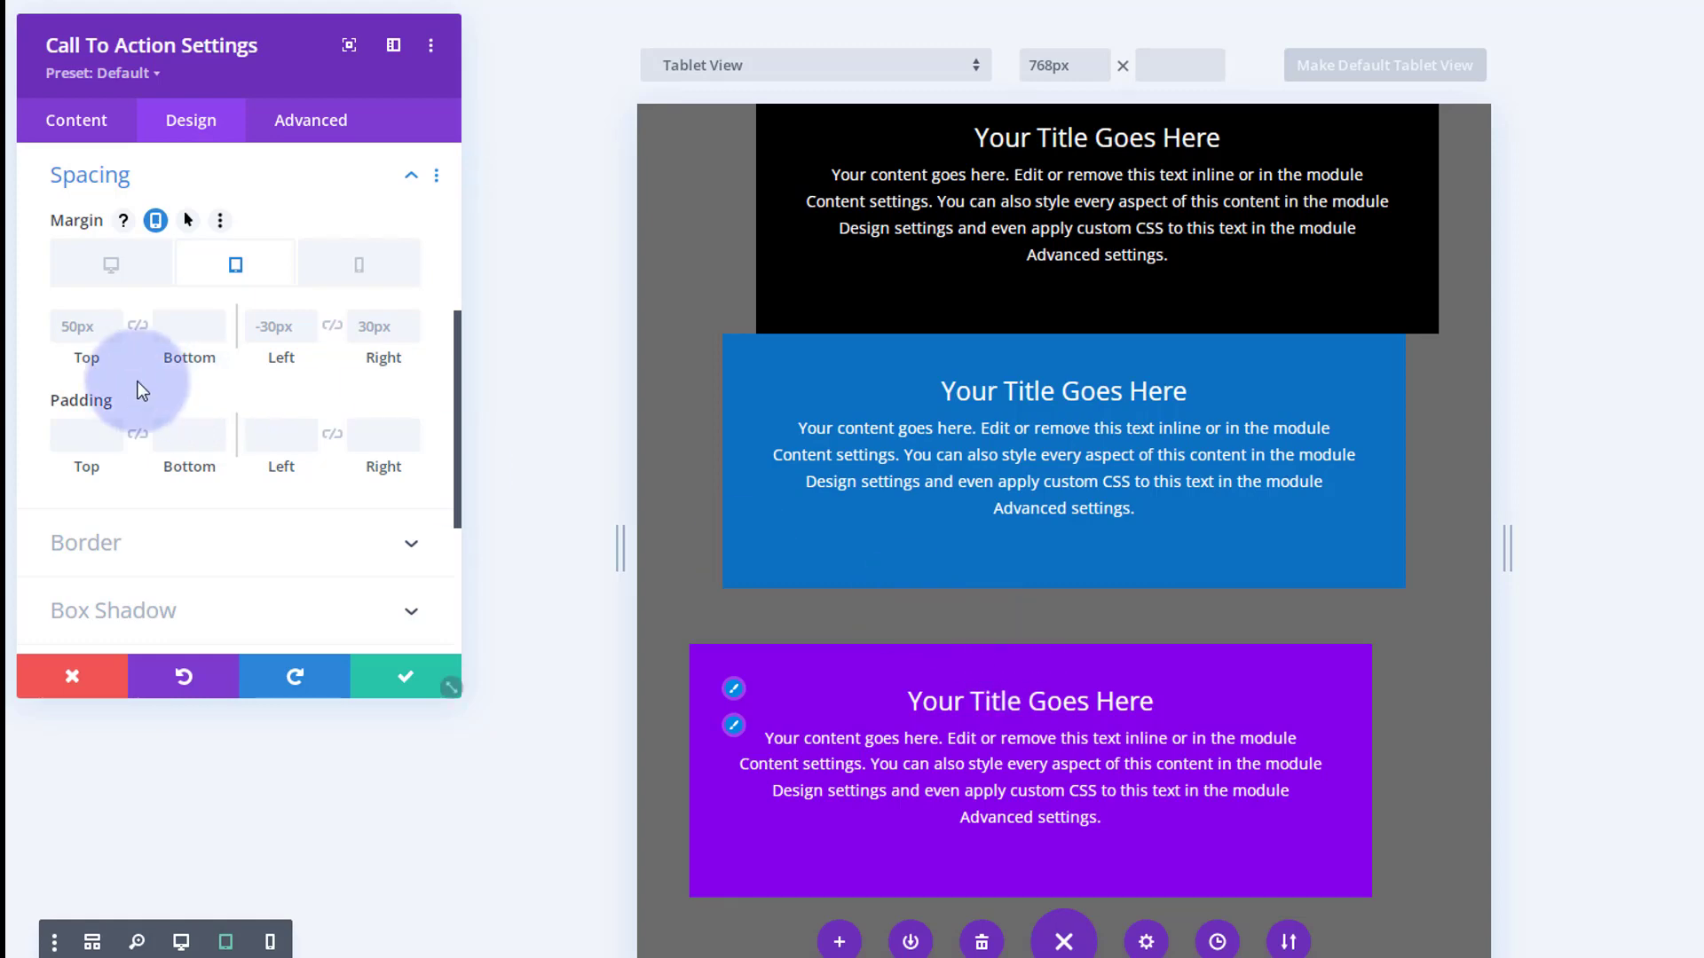
click(86, 327)
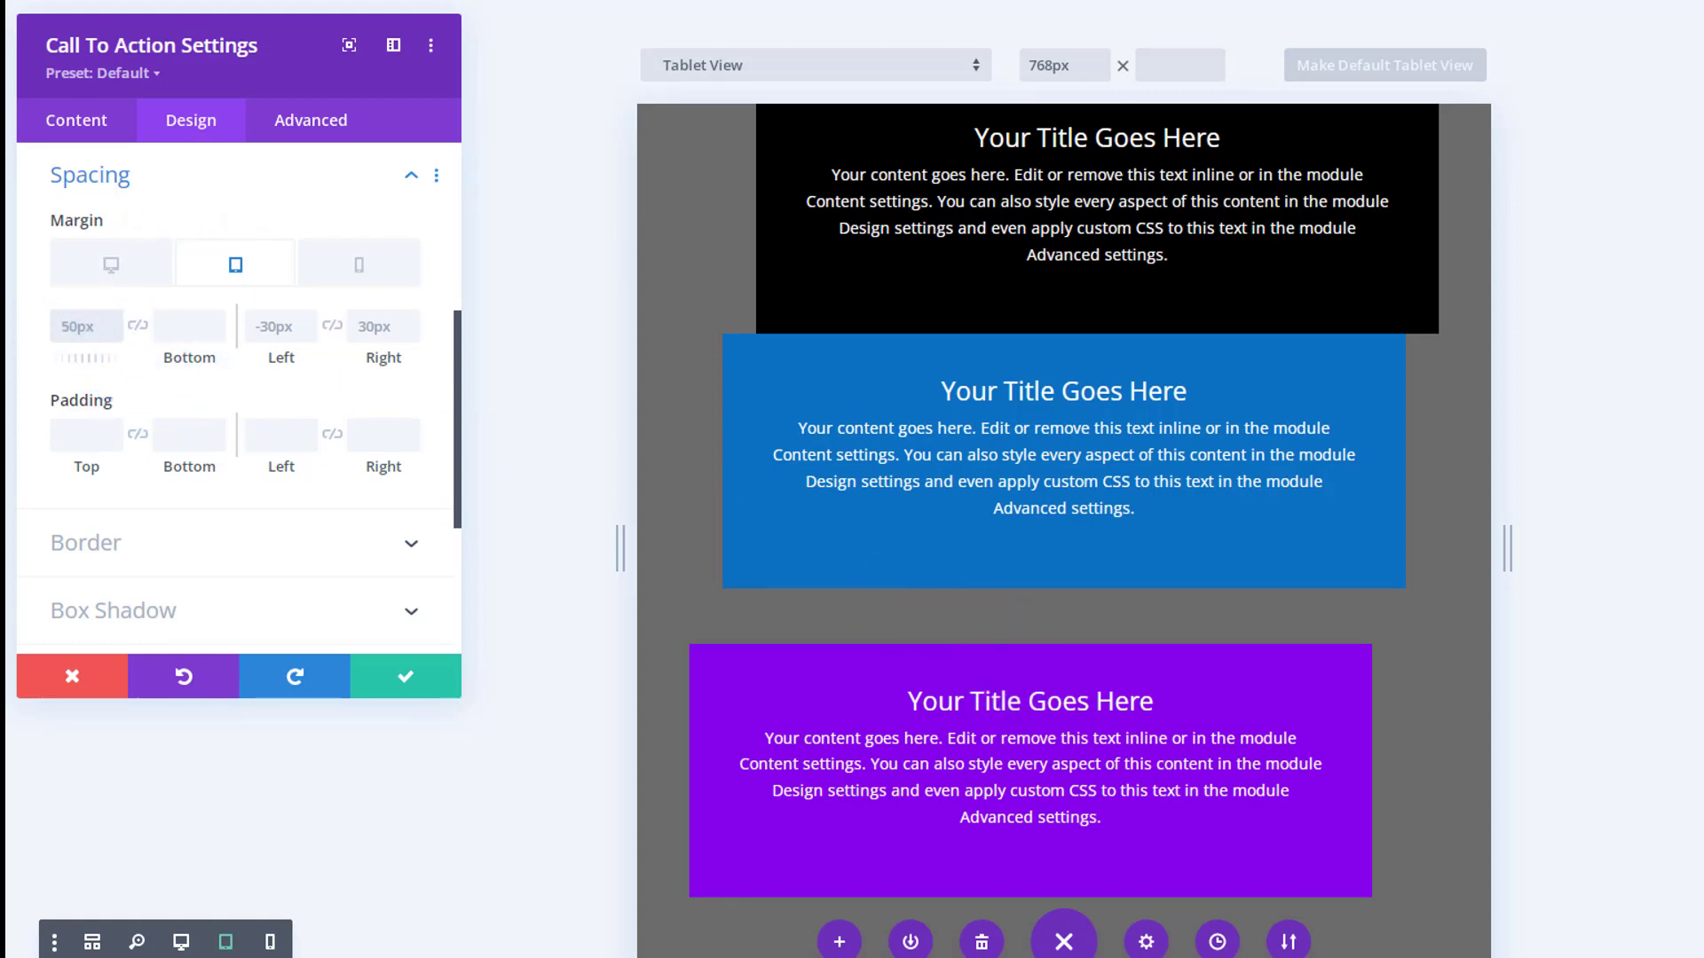
text(-)
text(50px)
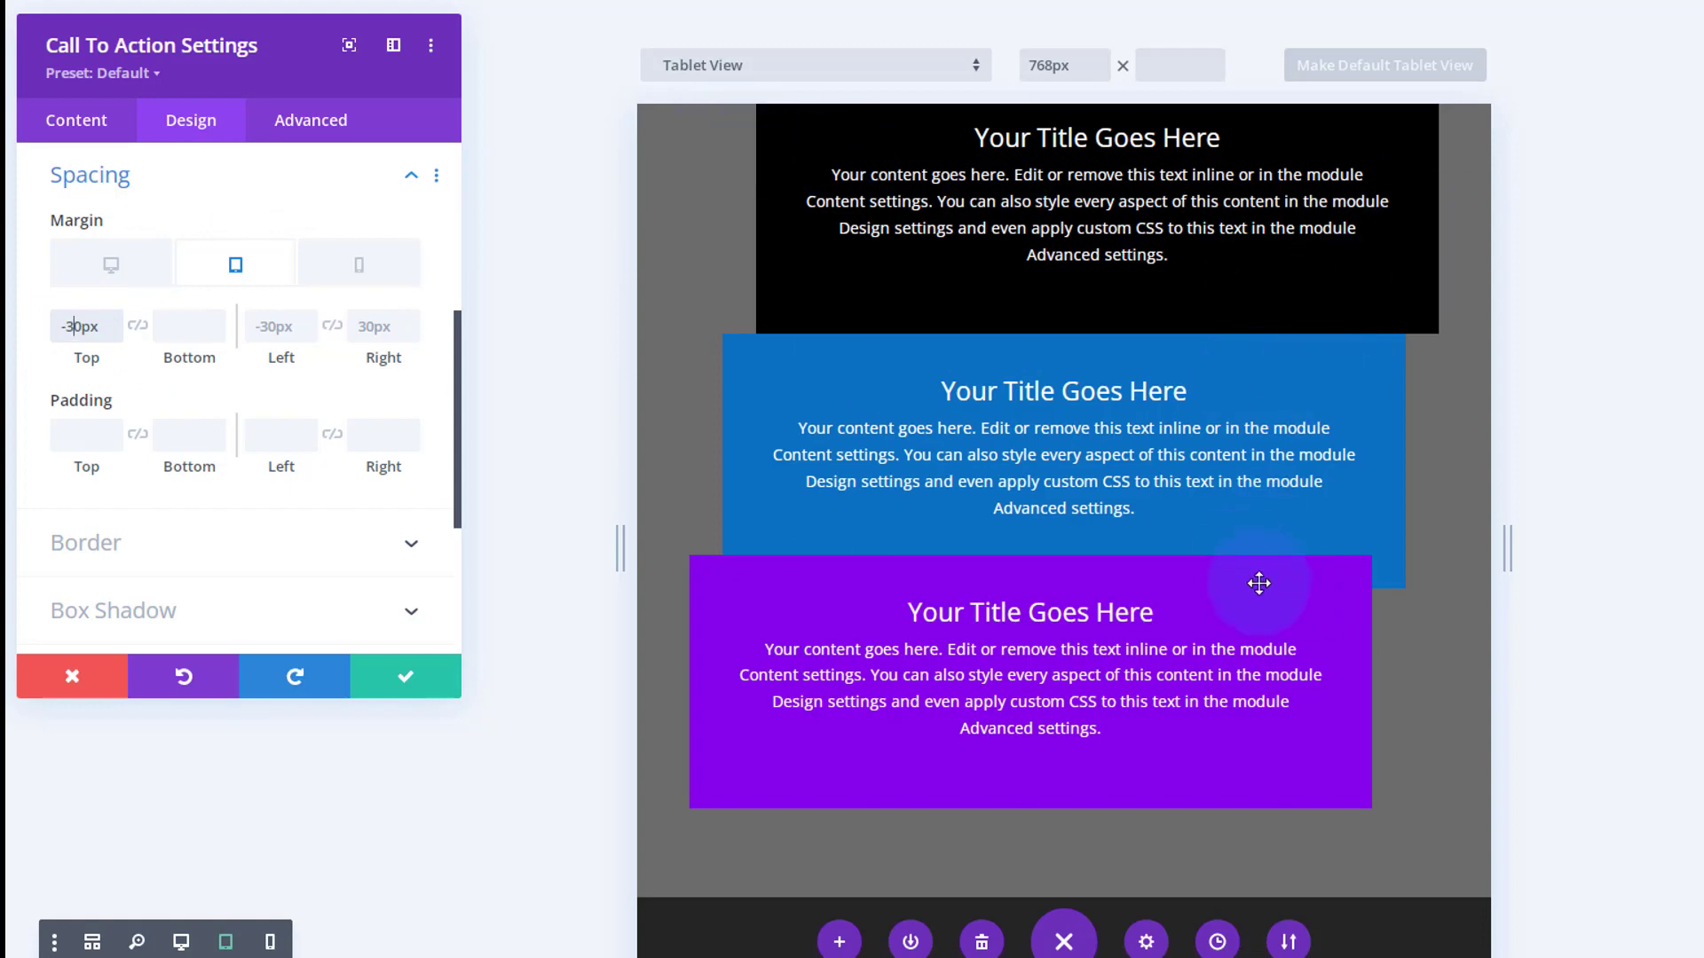
Step: Reset the purple box's phone-view top, left and right margins to 0px
click(371, 273)
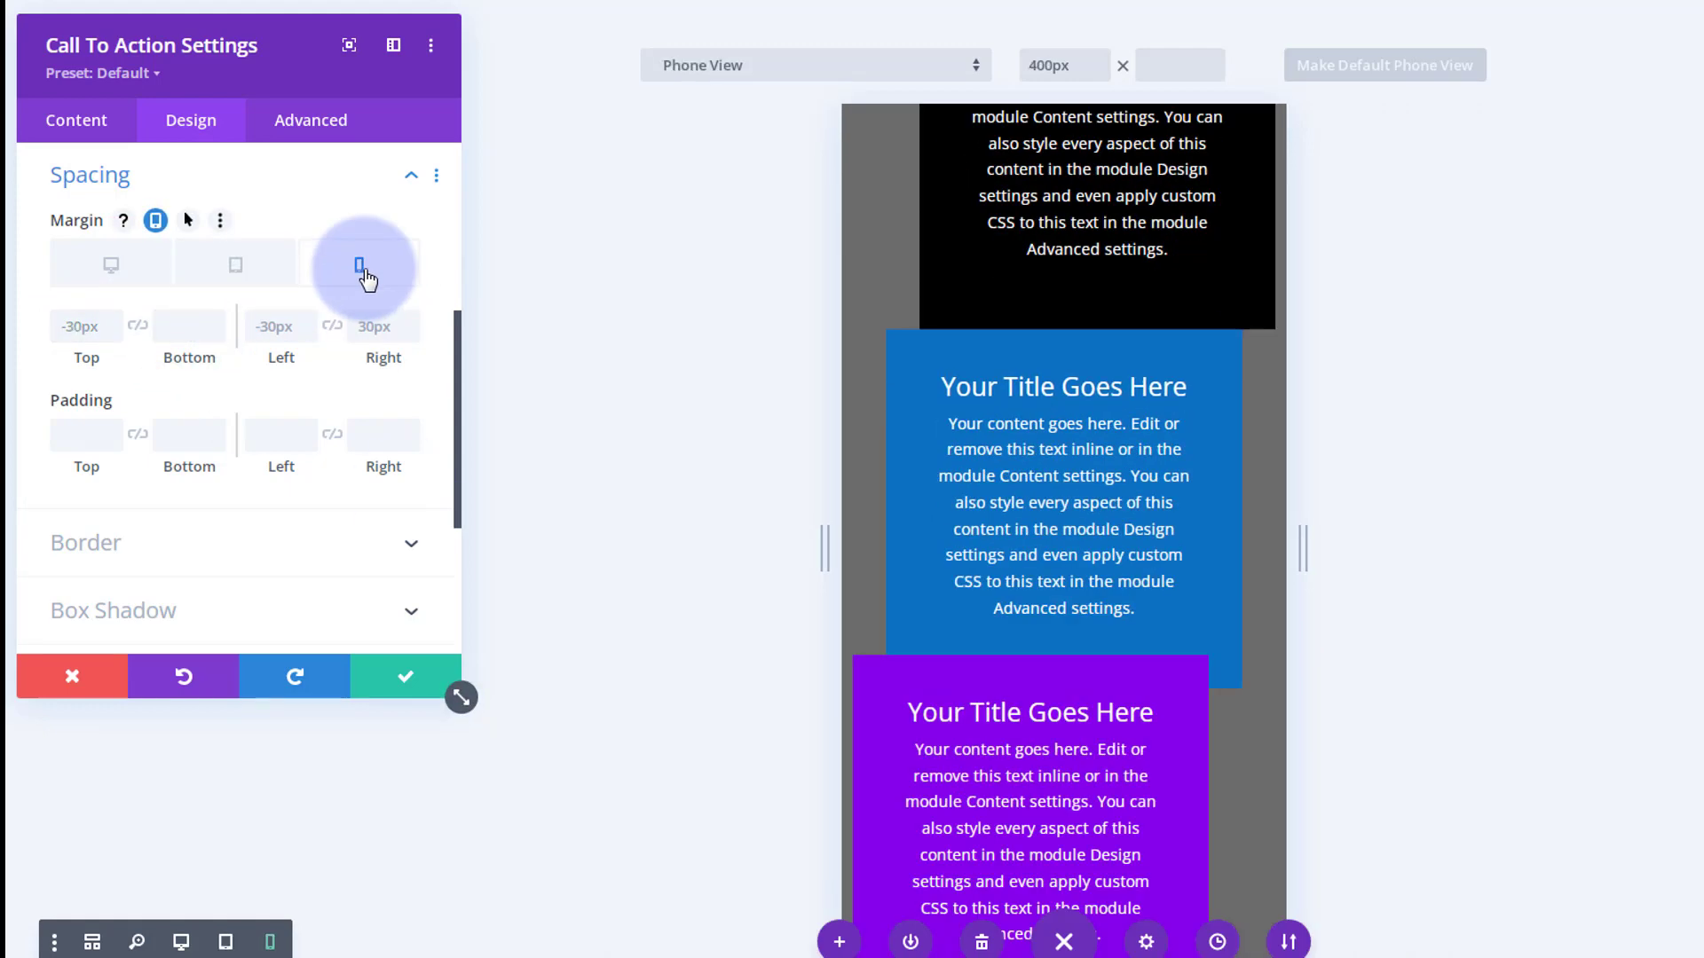
scroll(1113, 603, up, 3)
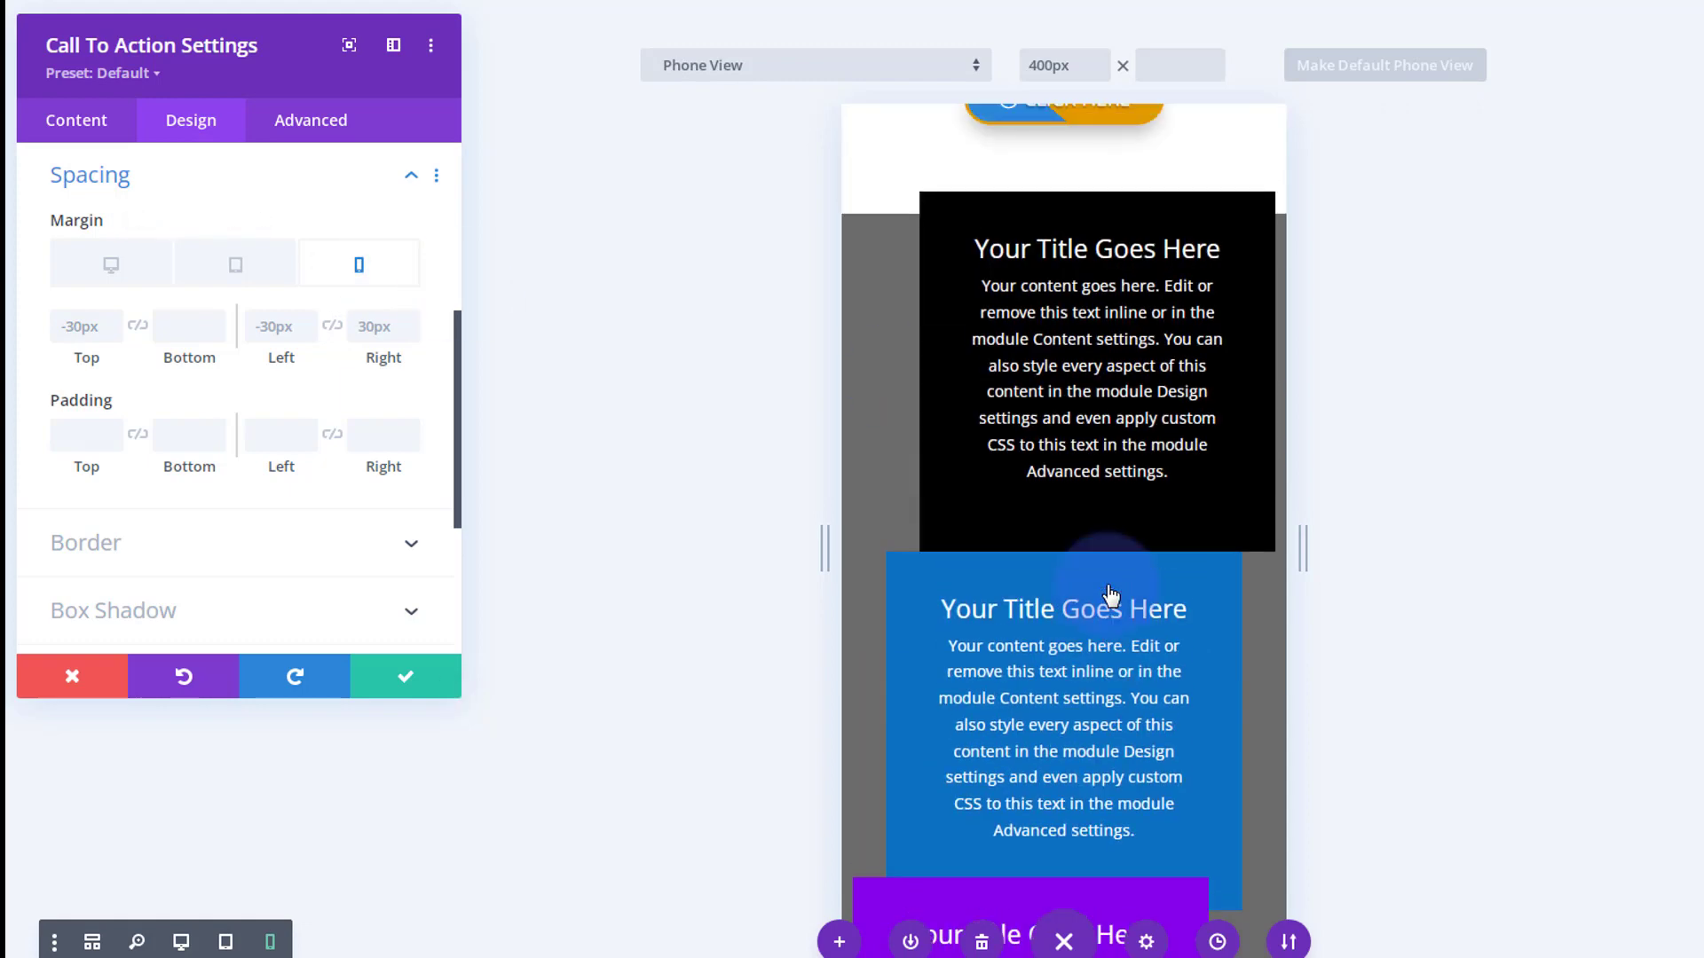
scroll(1110, 592, down, 4)
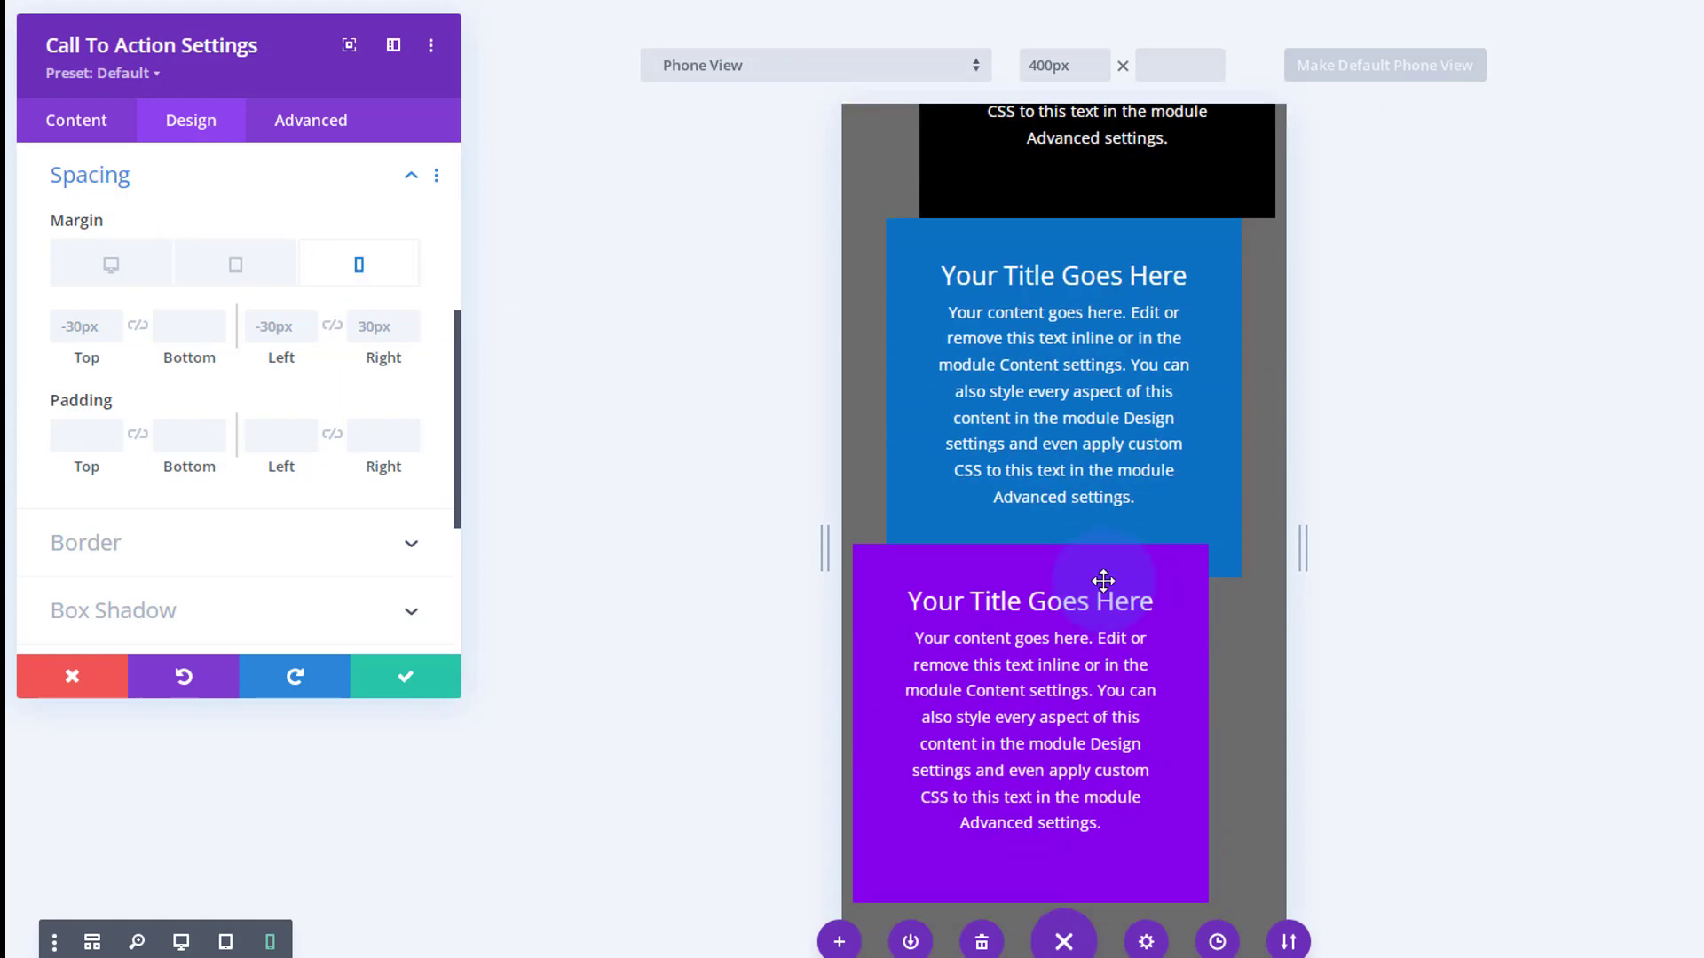
scroll(1103, 581, down, 3)
scroll(1105, 586, up, 5)
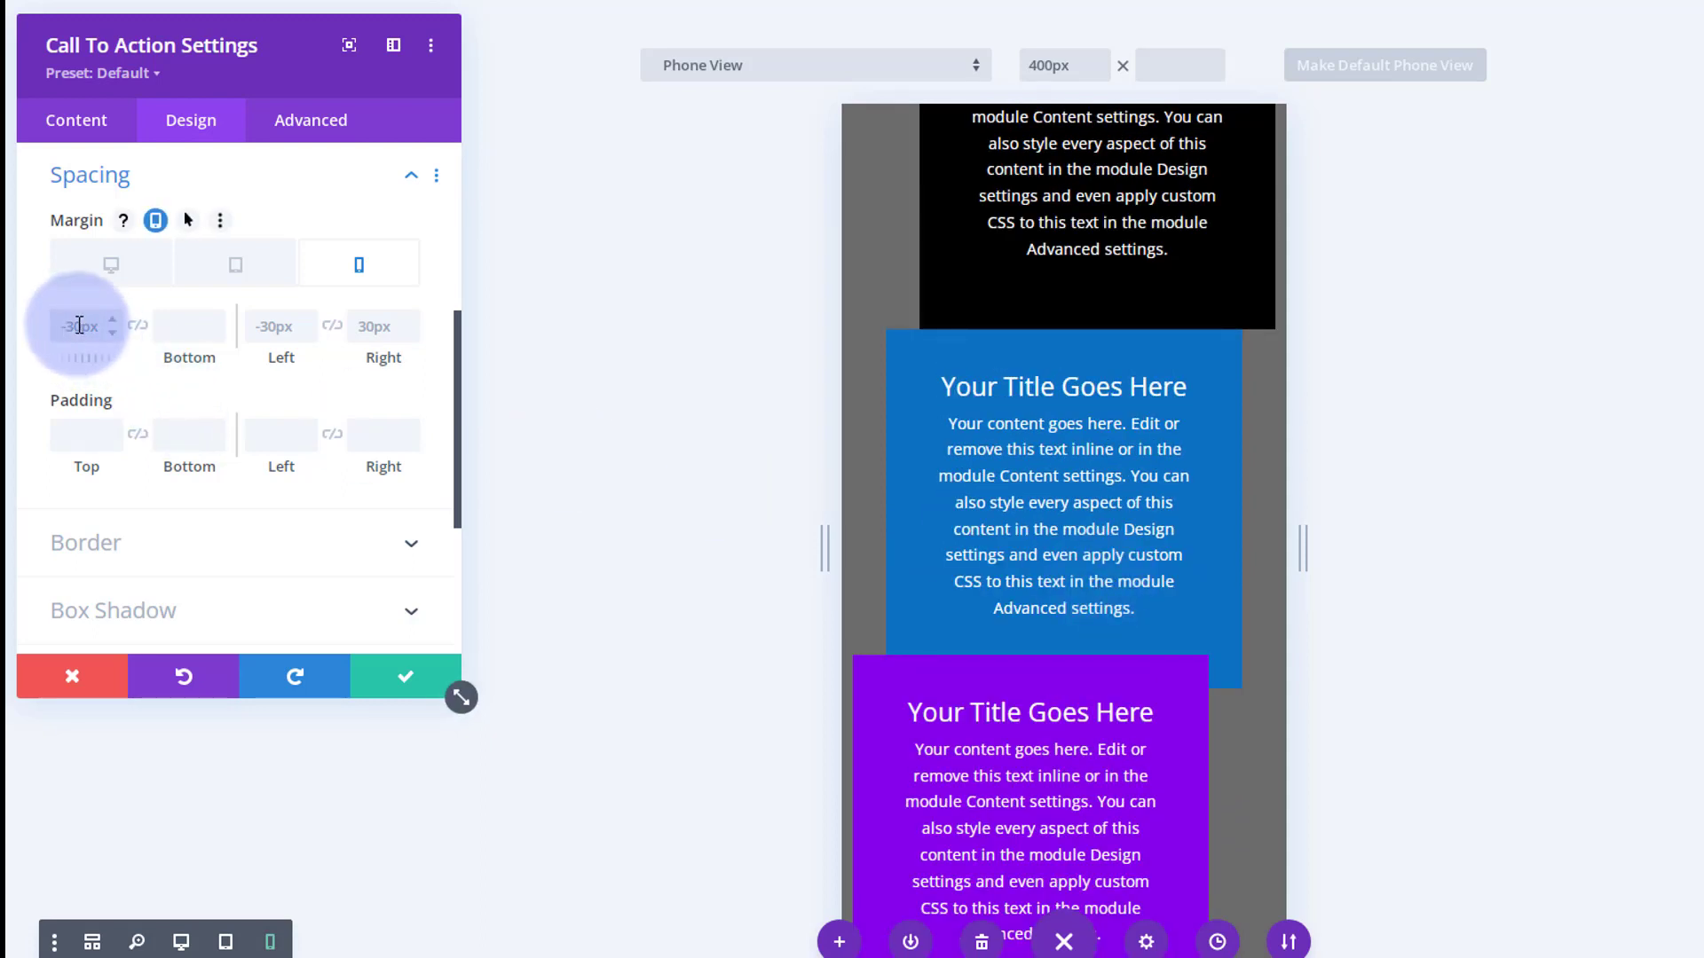
click(277, 326)
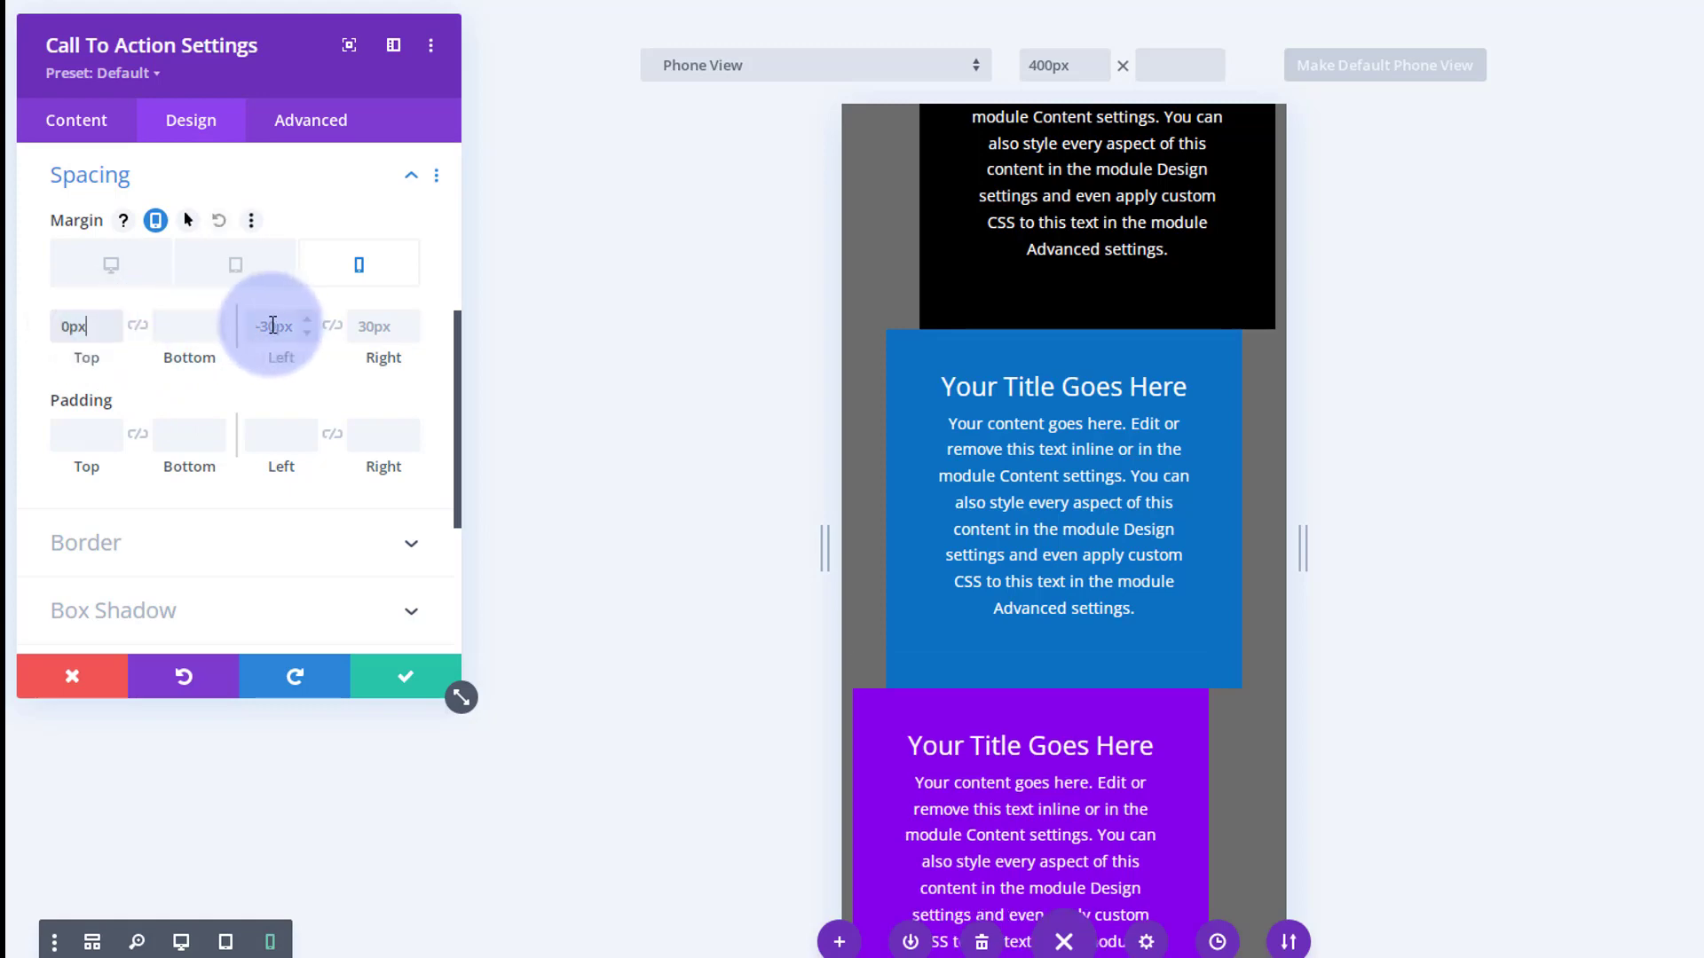
text(0)
click(369, 329)
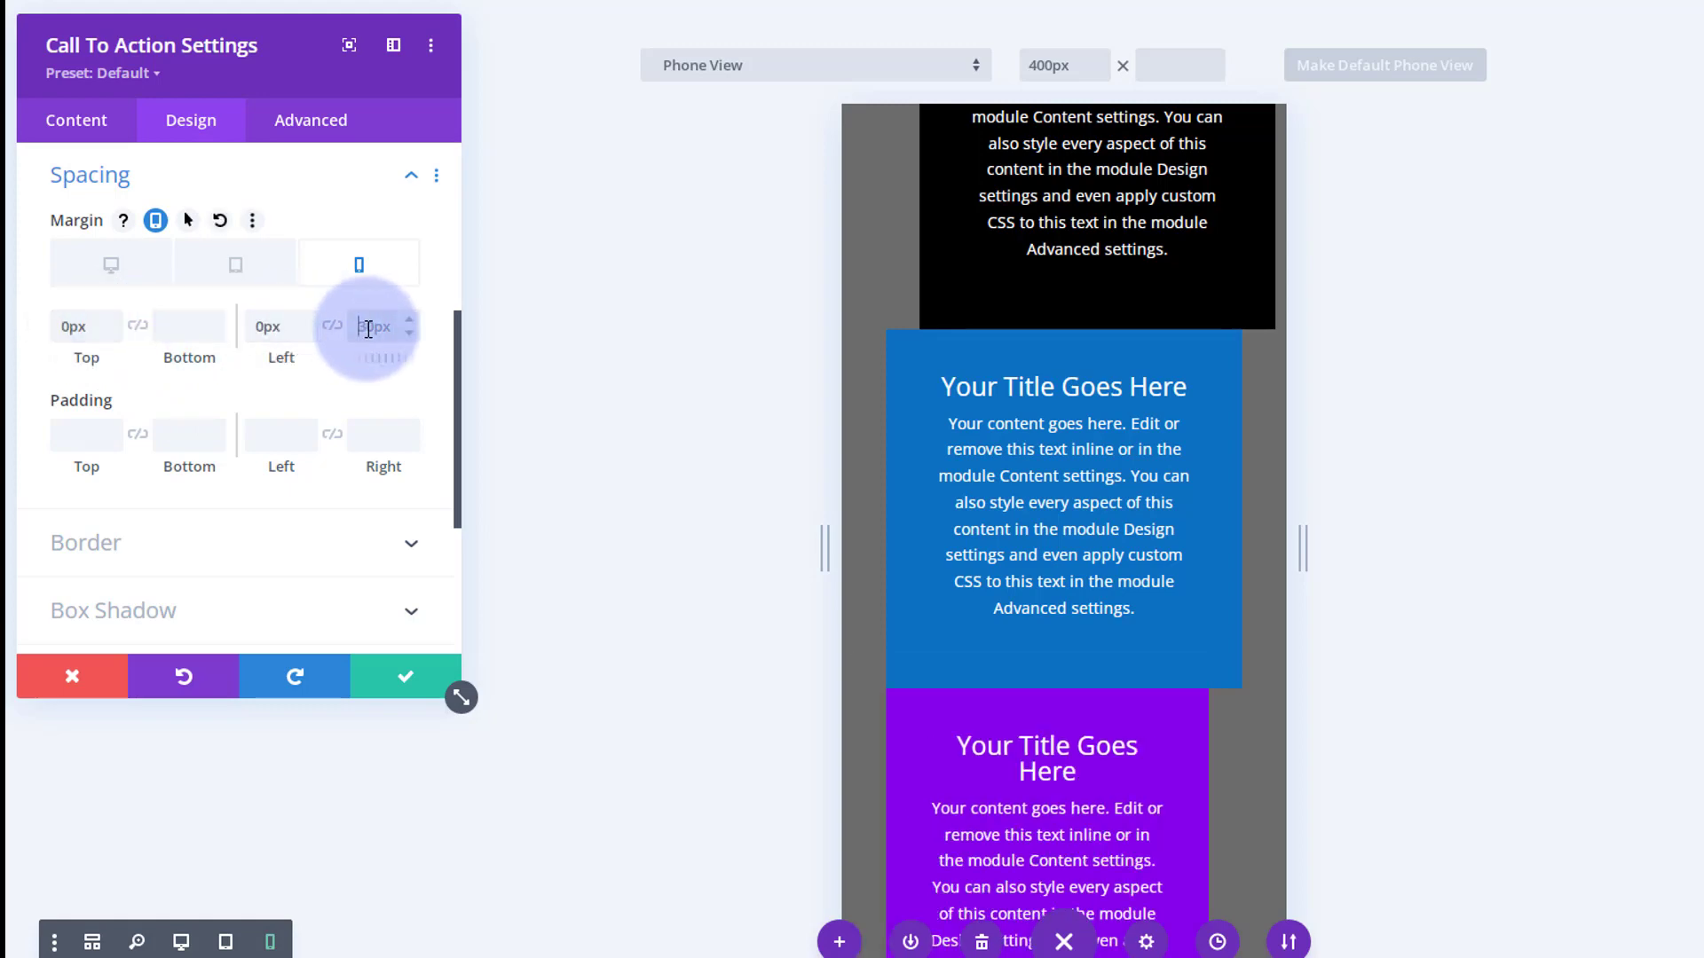
text(0)
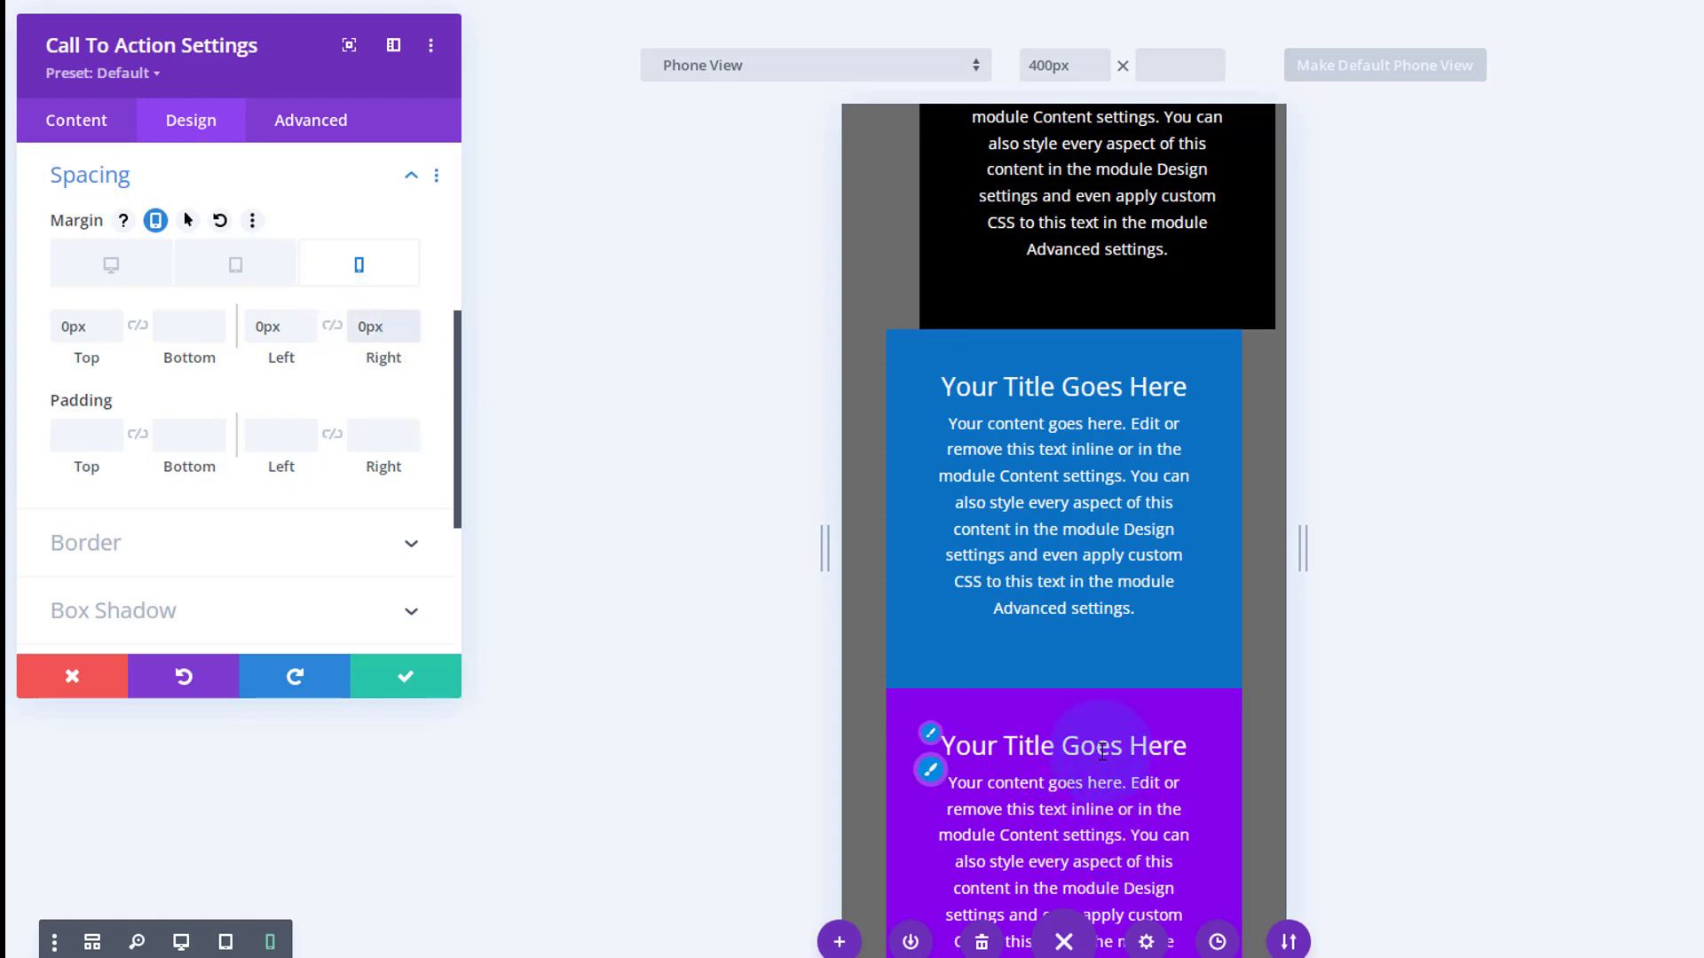
click(871, 461)
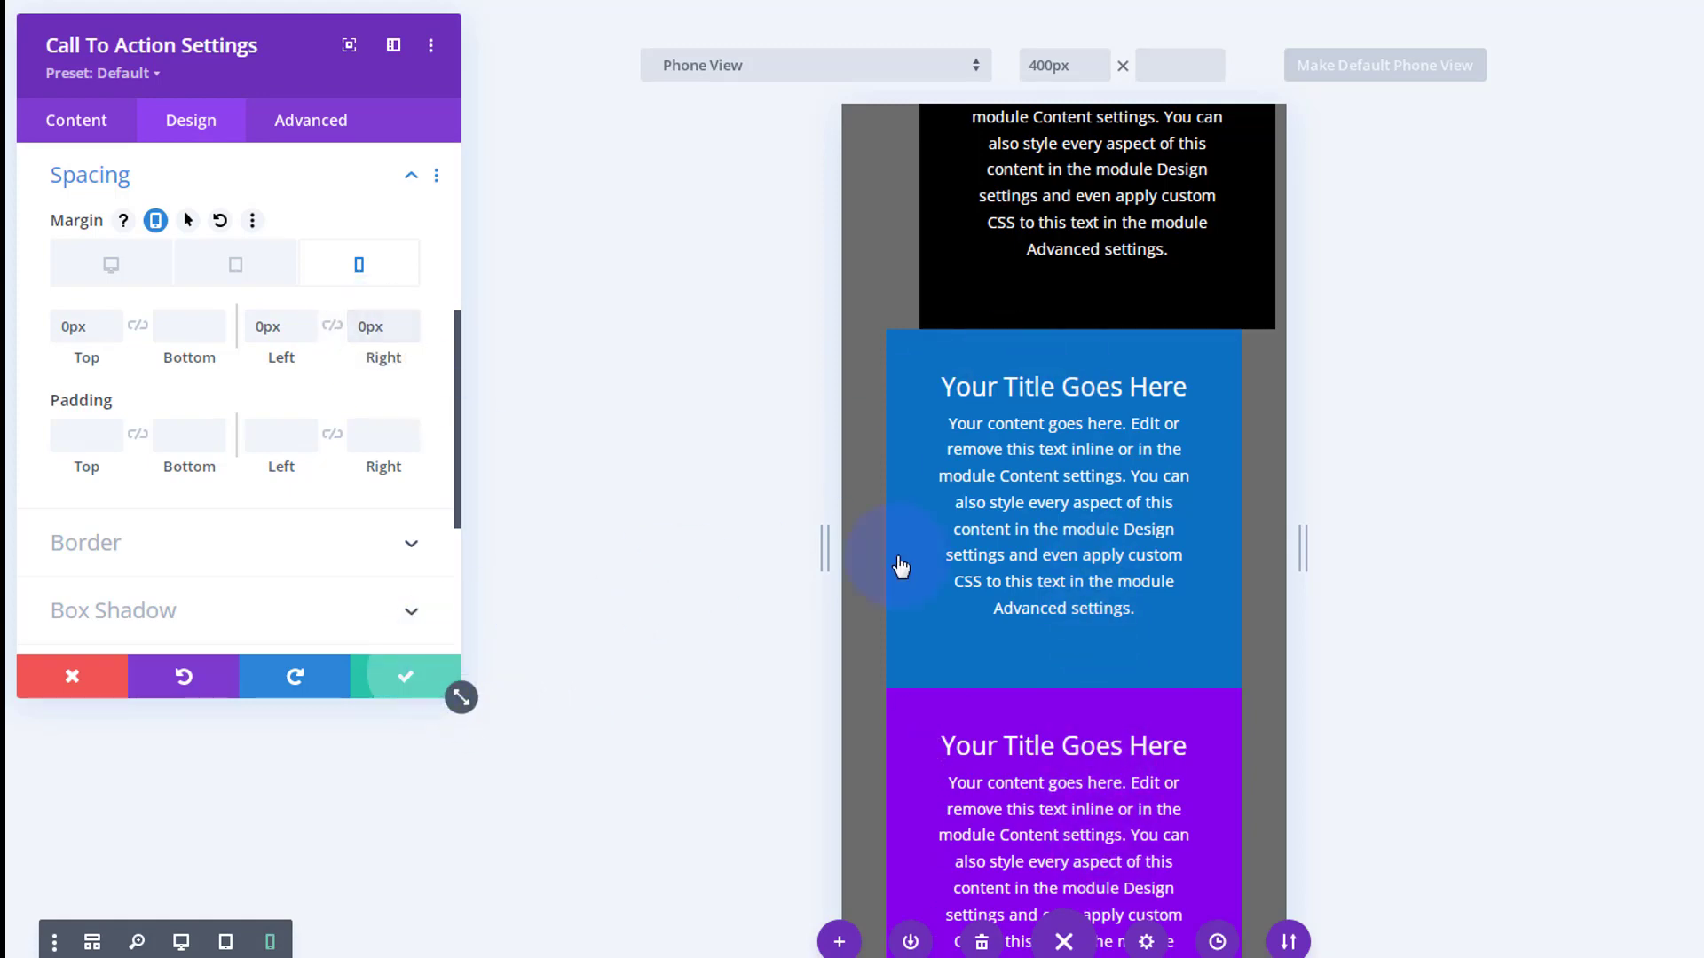
Step: At tablet width, check the black box's spacing margins and close its settings unchanged
click(949, 572)
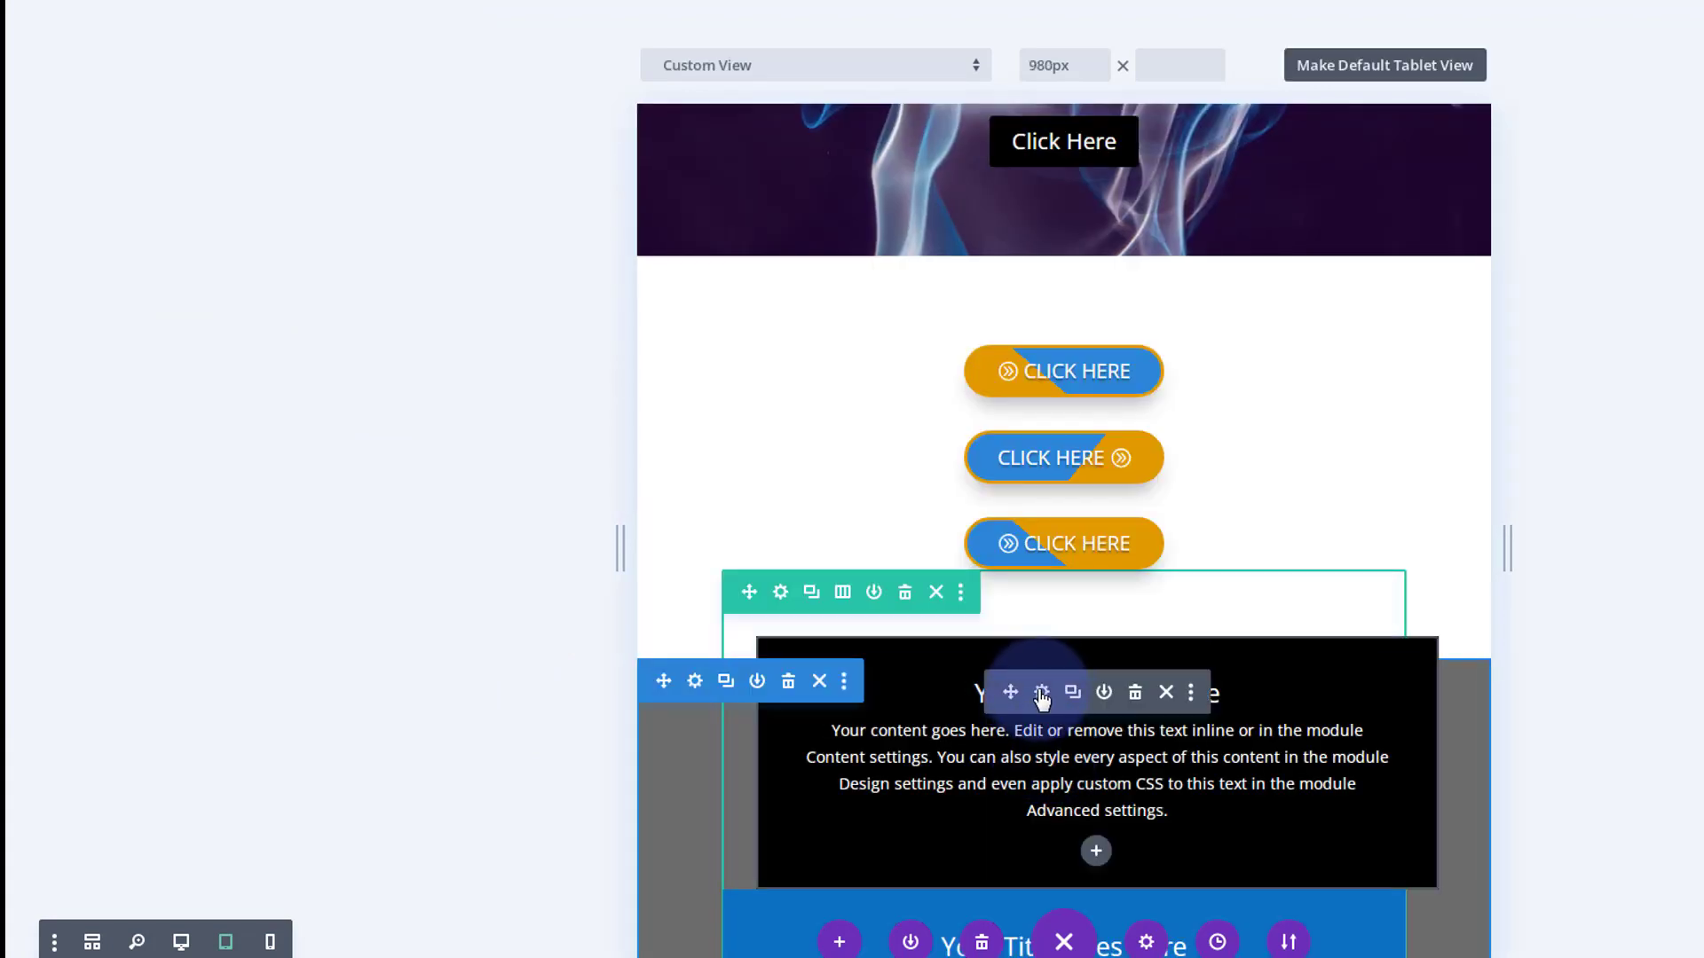
click(1036, 689)
click(169, 129)
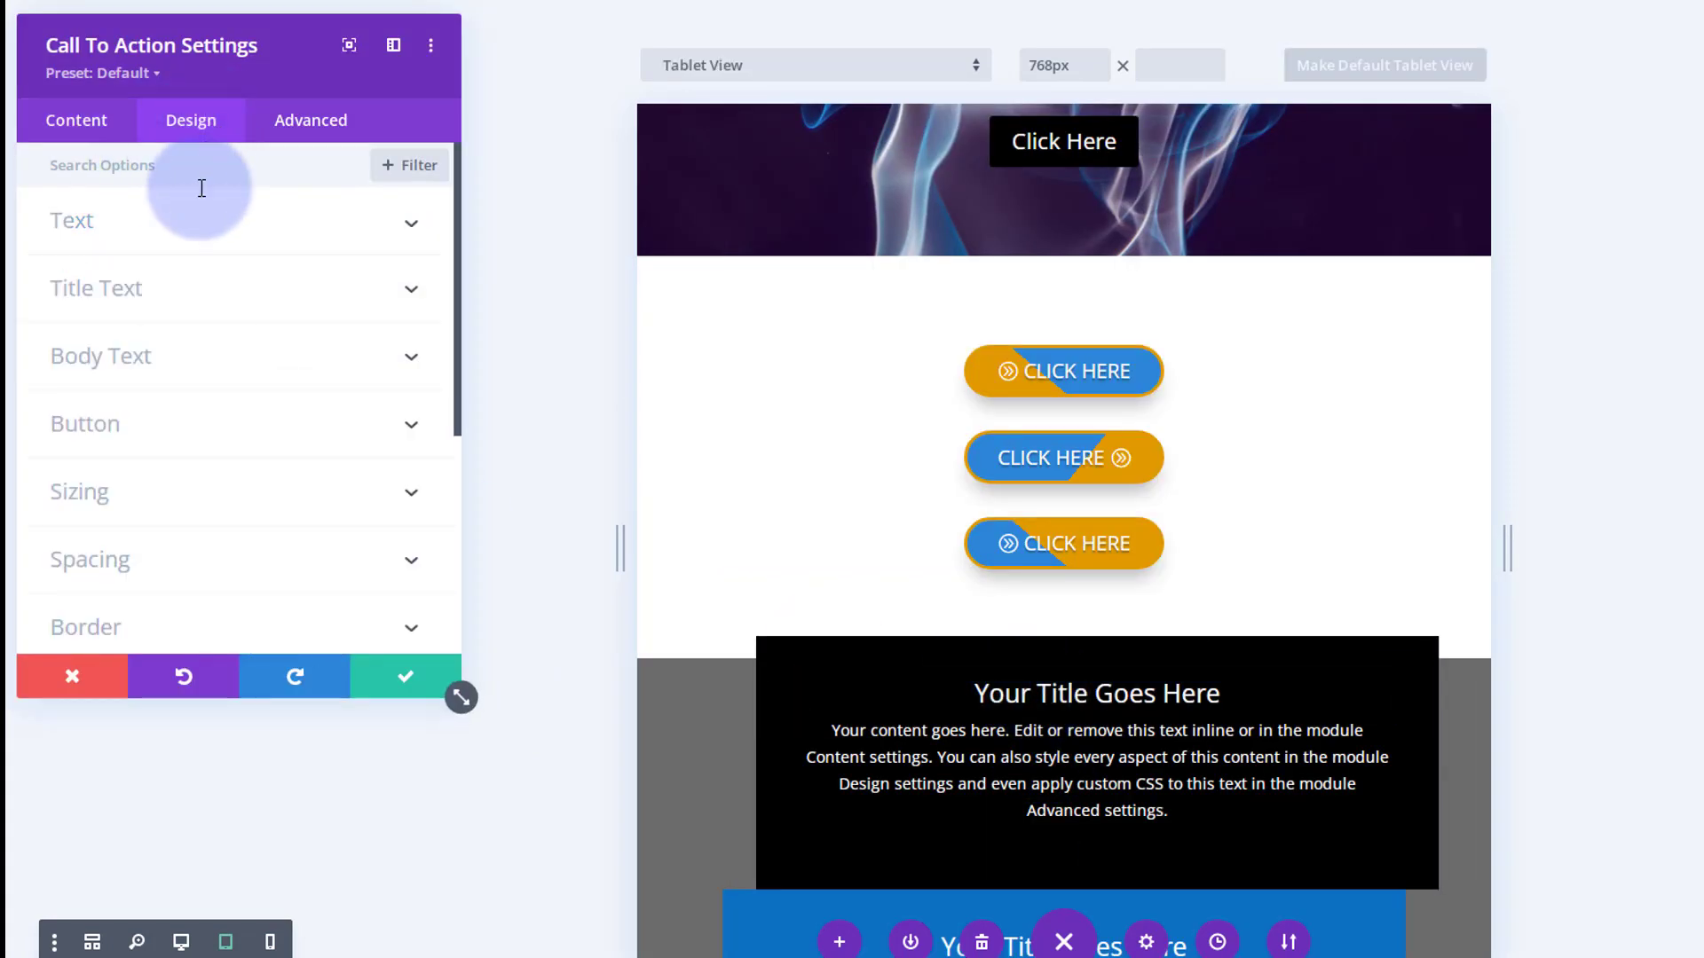
click(168, 559)
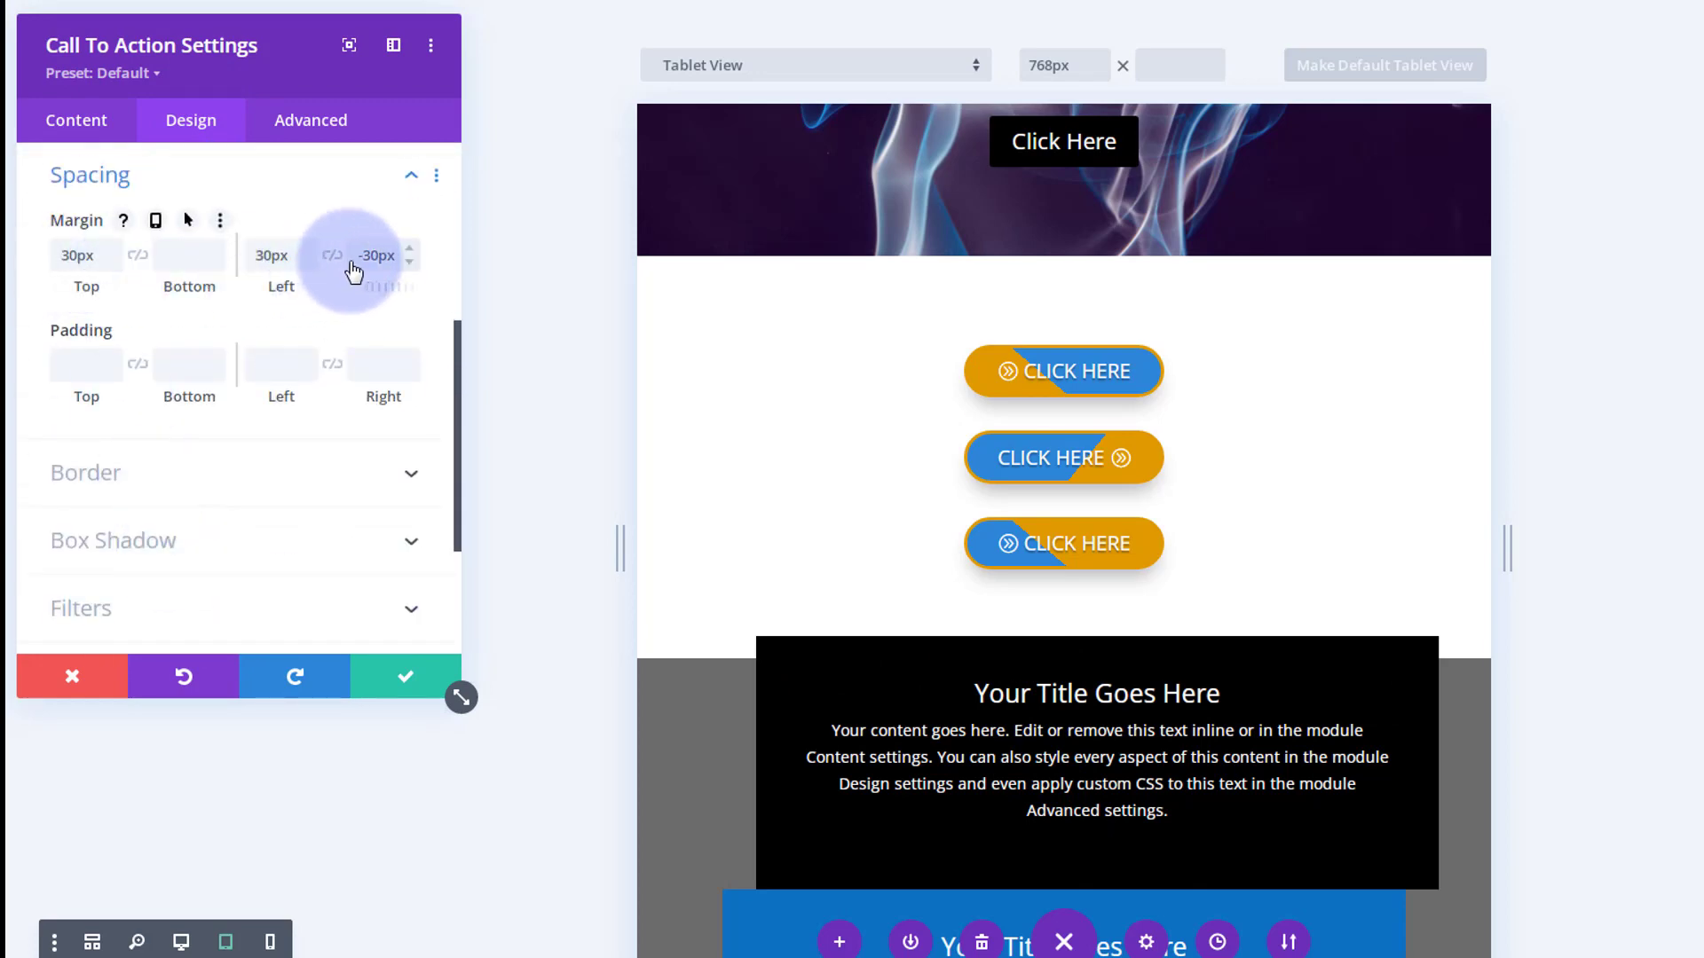
click(80, 678)
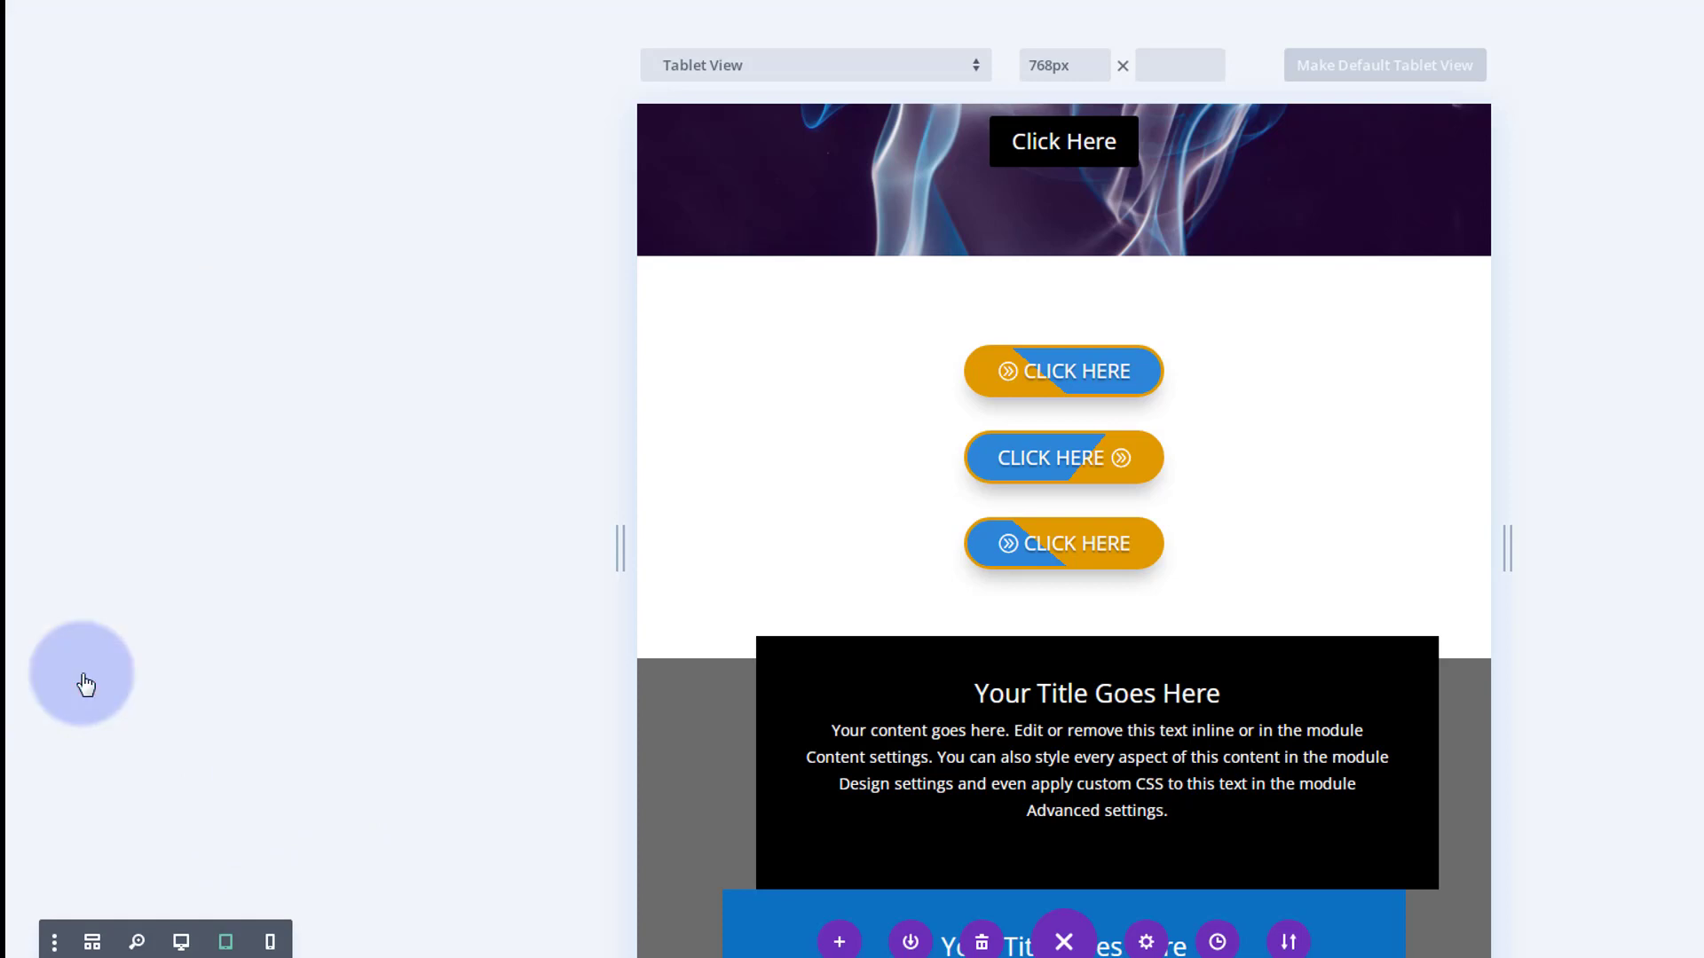
Step: Return to desktop view and open the three-box row's Design spacing settings
click(181, 942)
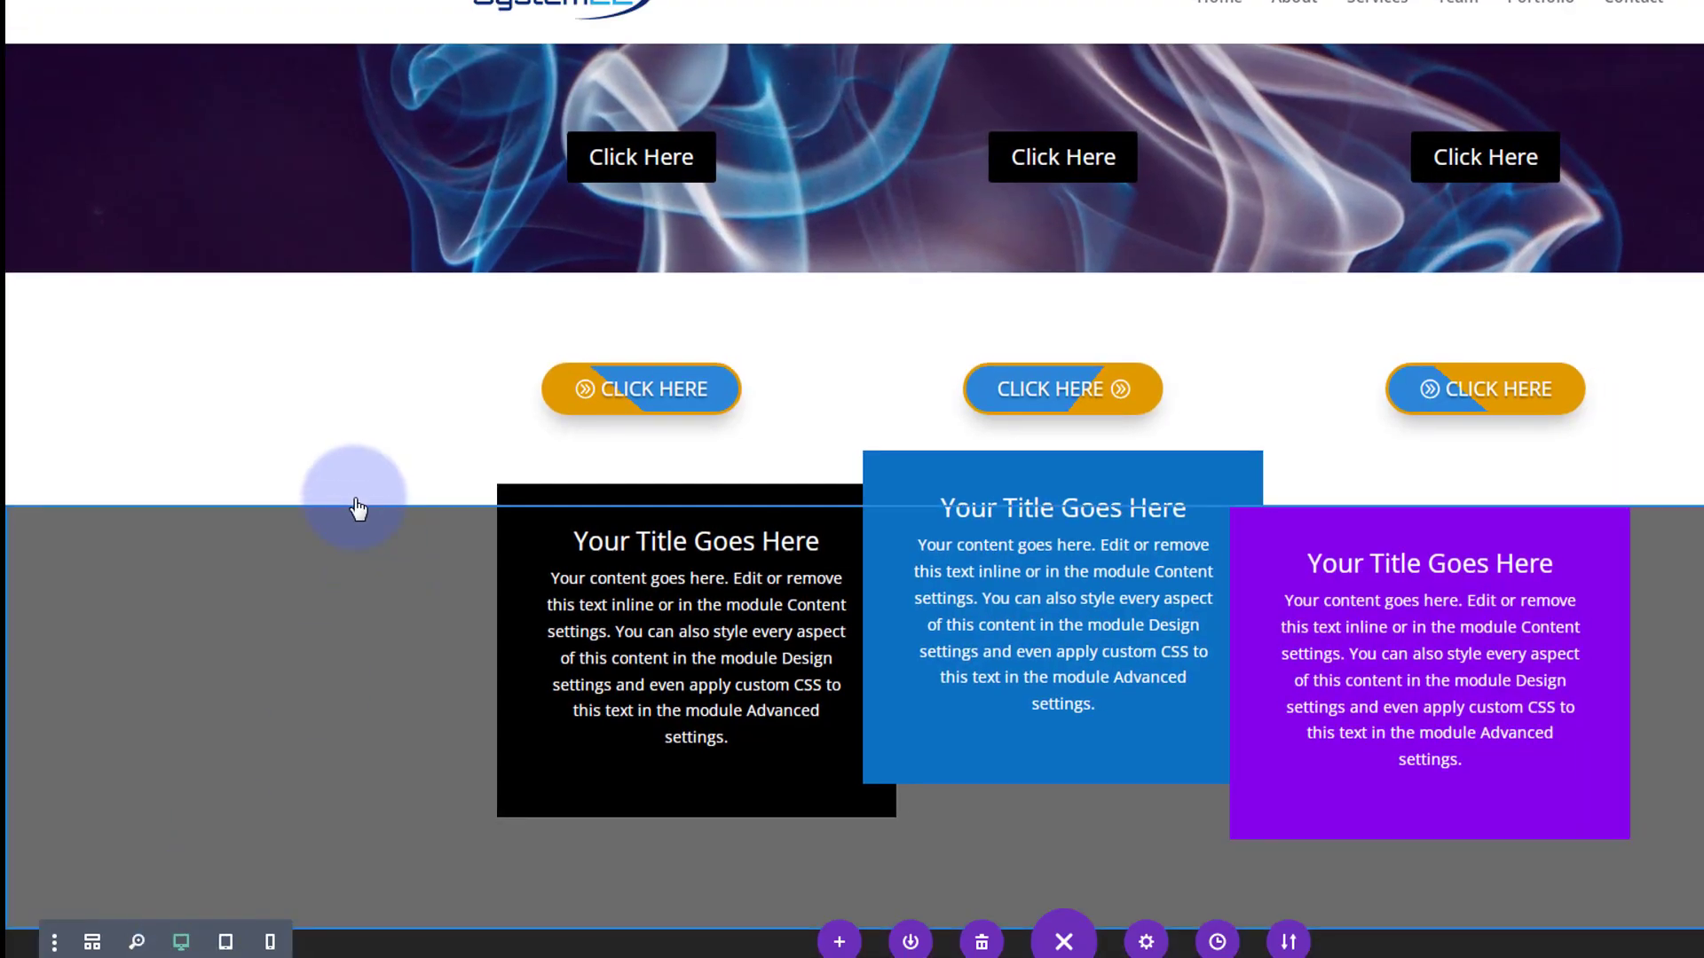
scroll(338, 550, down, 5)
scroll(322, 585, up, 3)
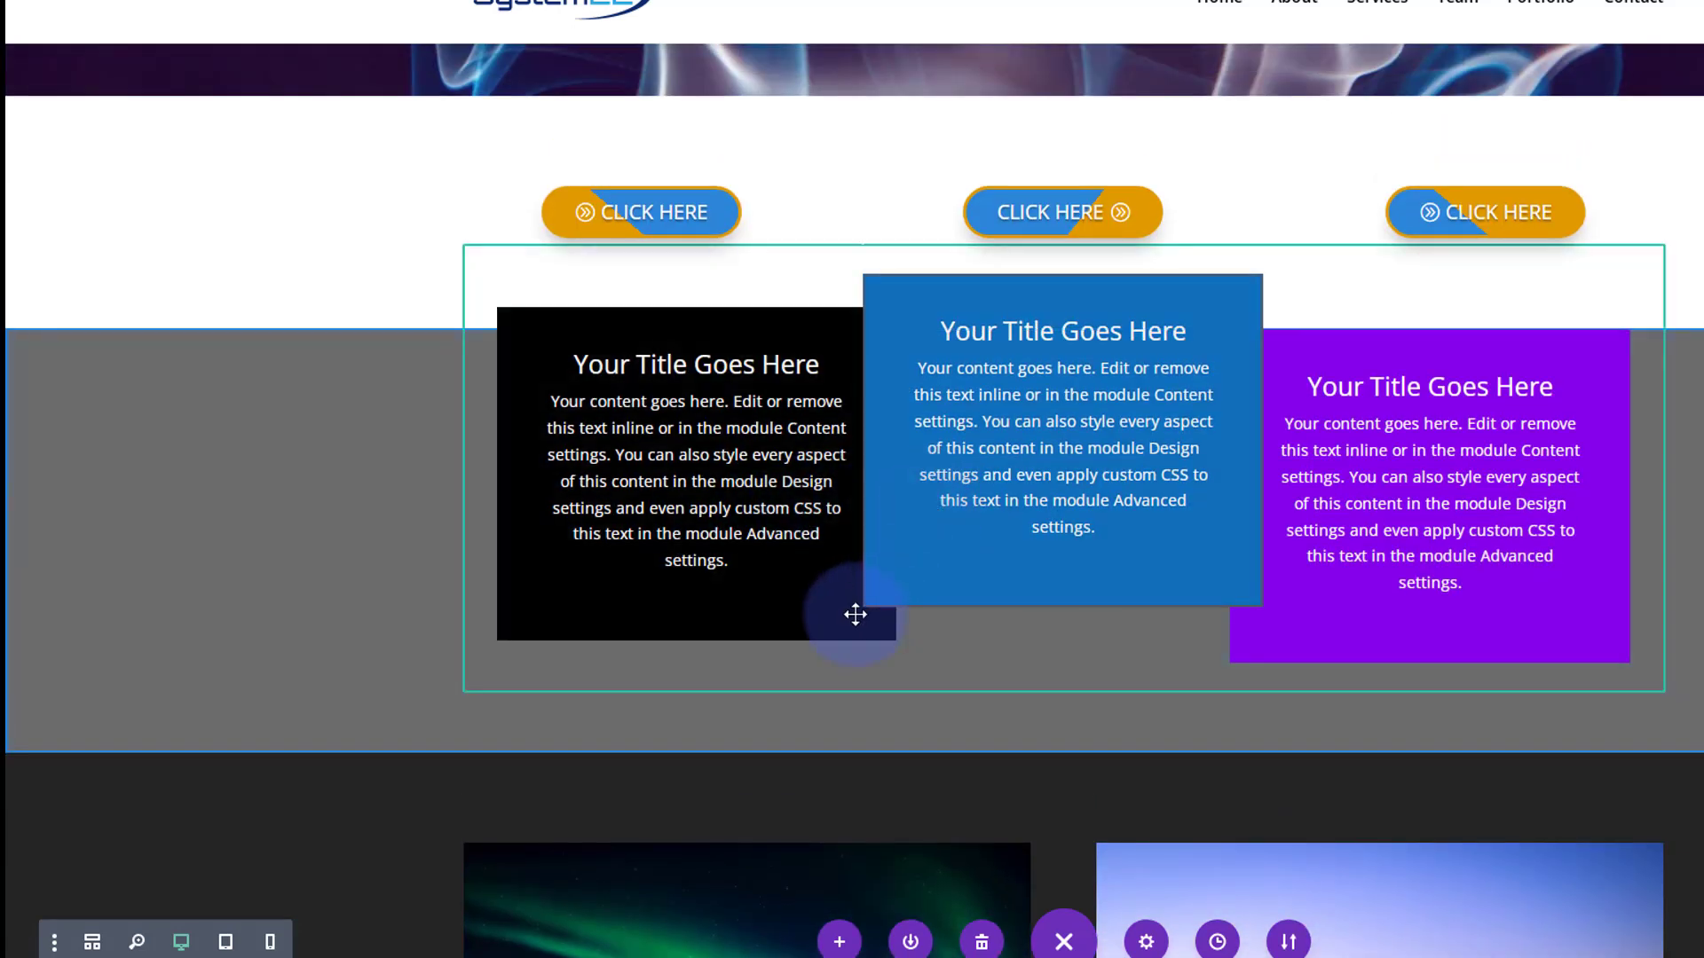
mouse_move(760, 551)
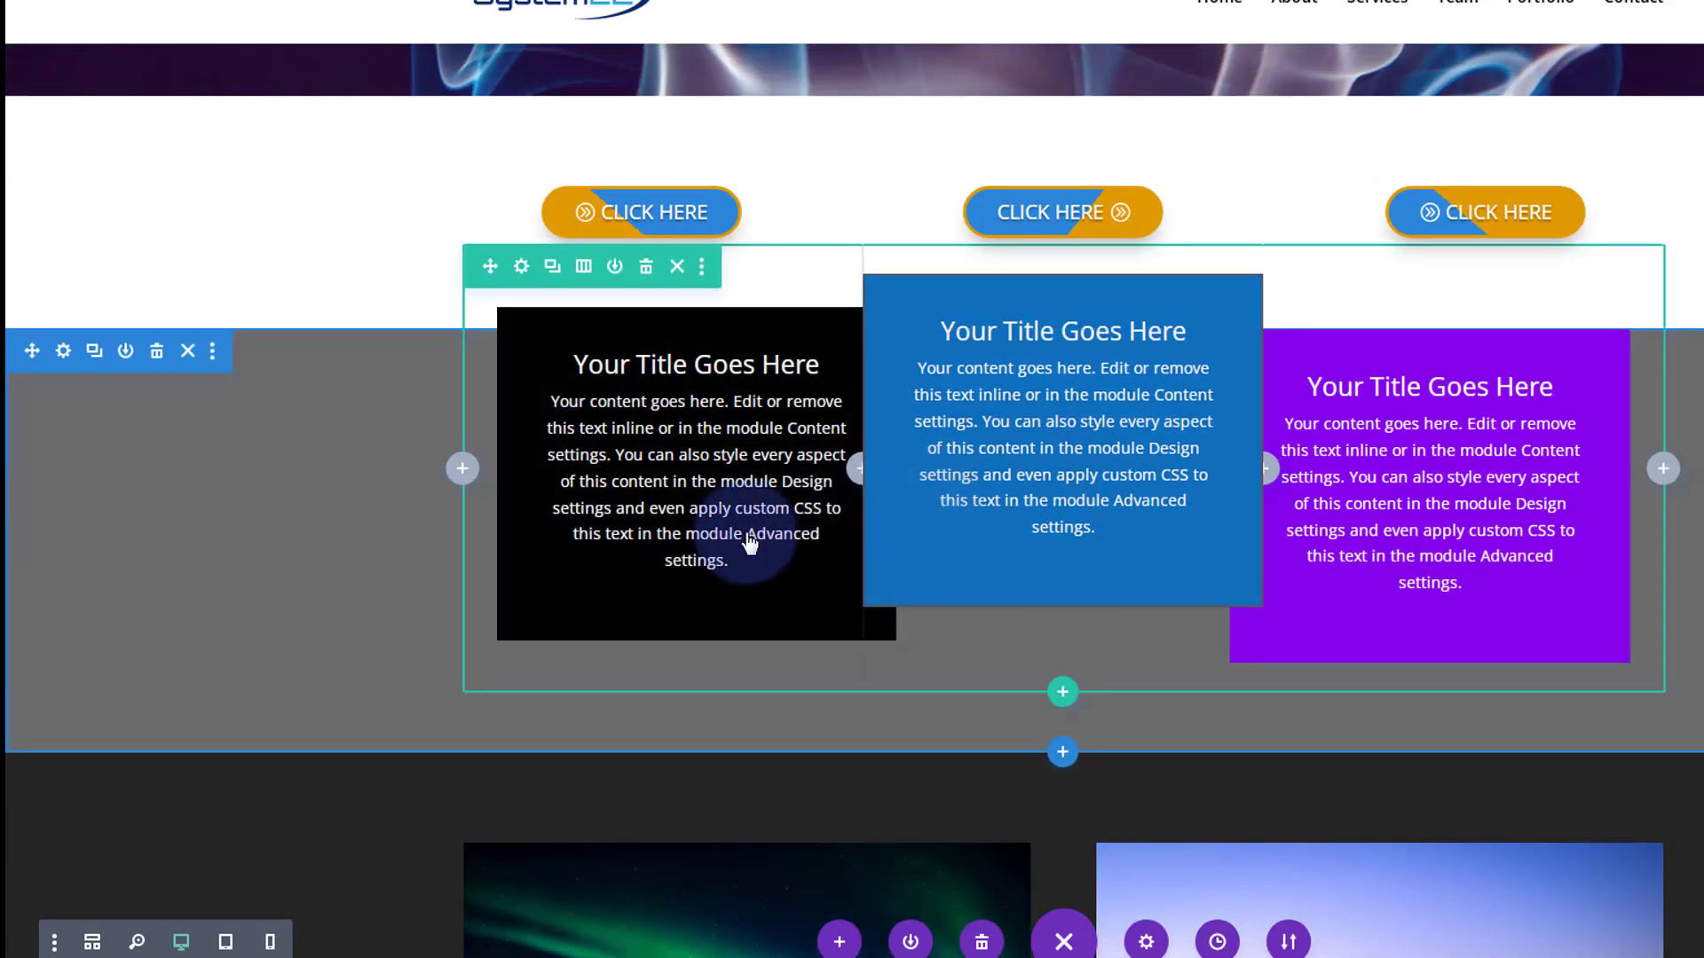
click(522, 268)
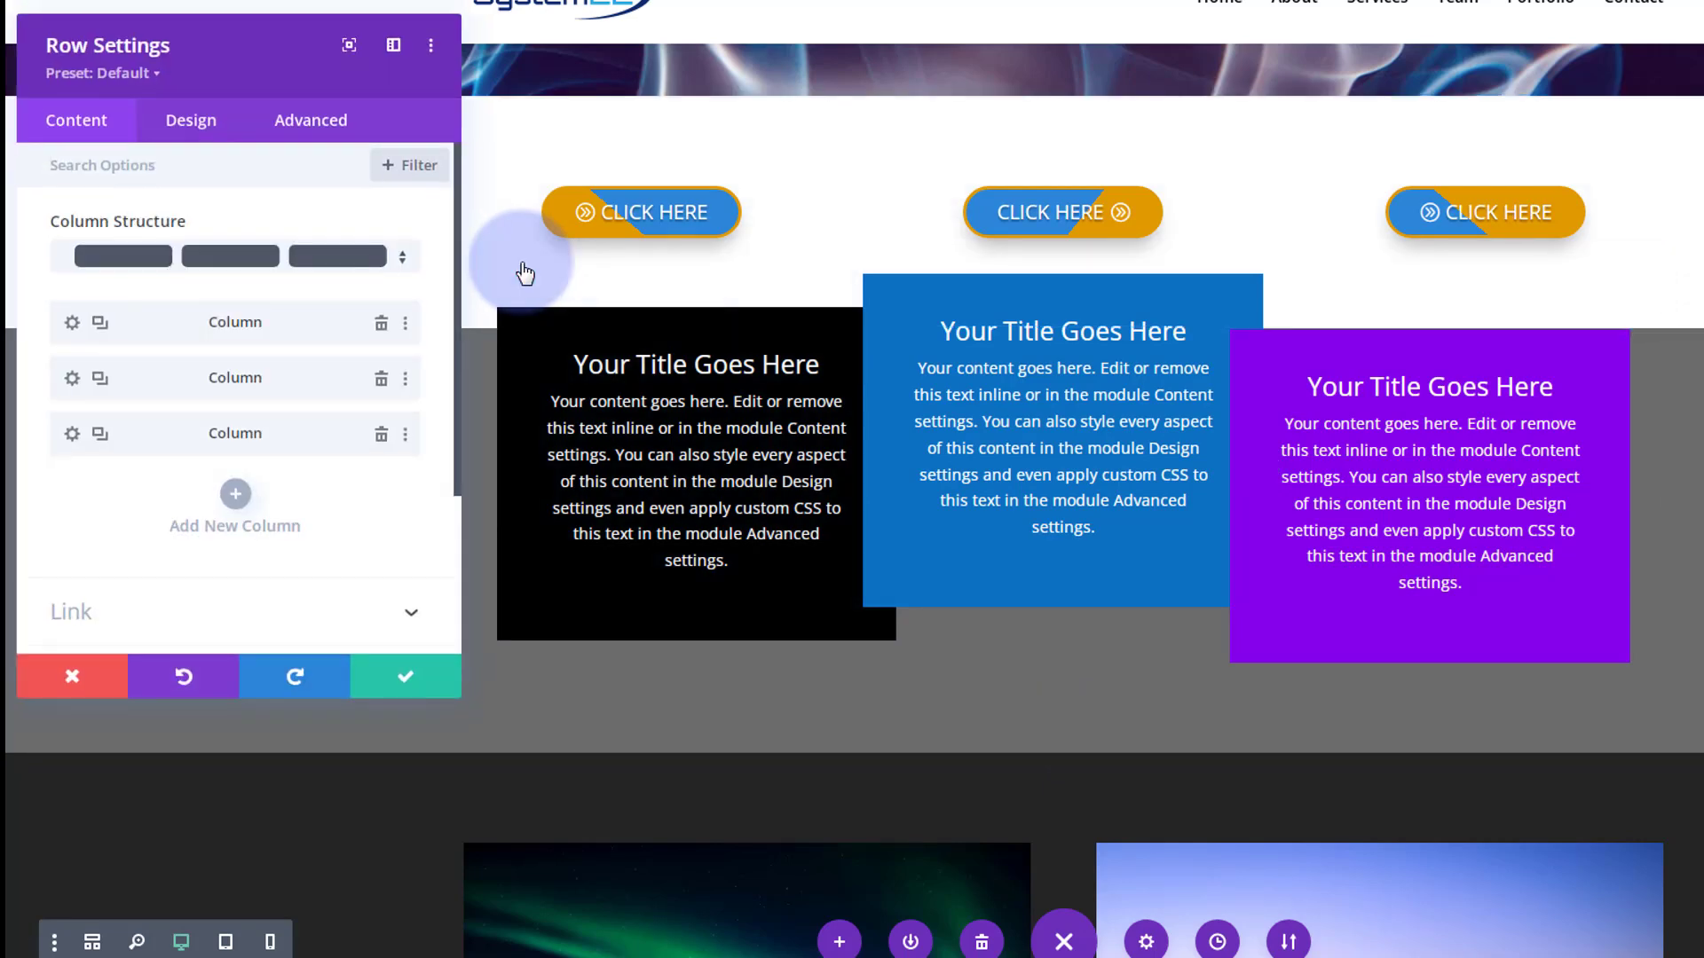
scroll(581, 710, down, 2)
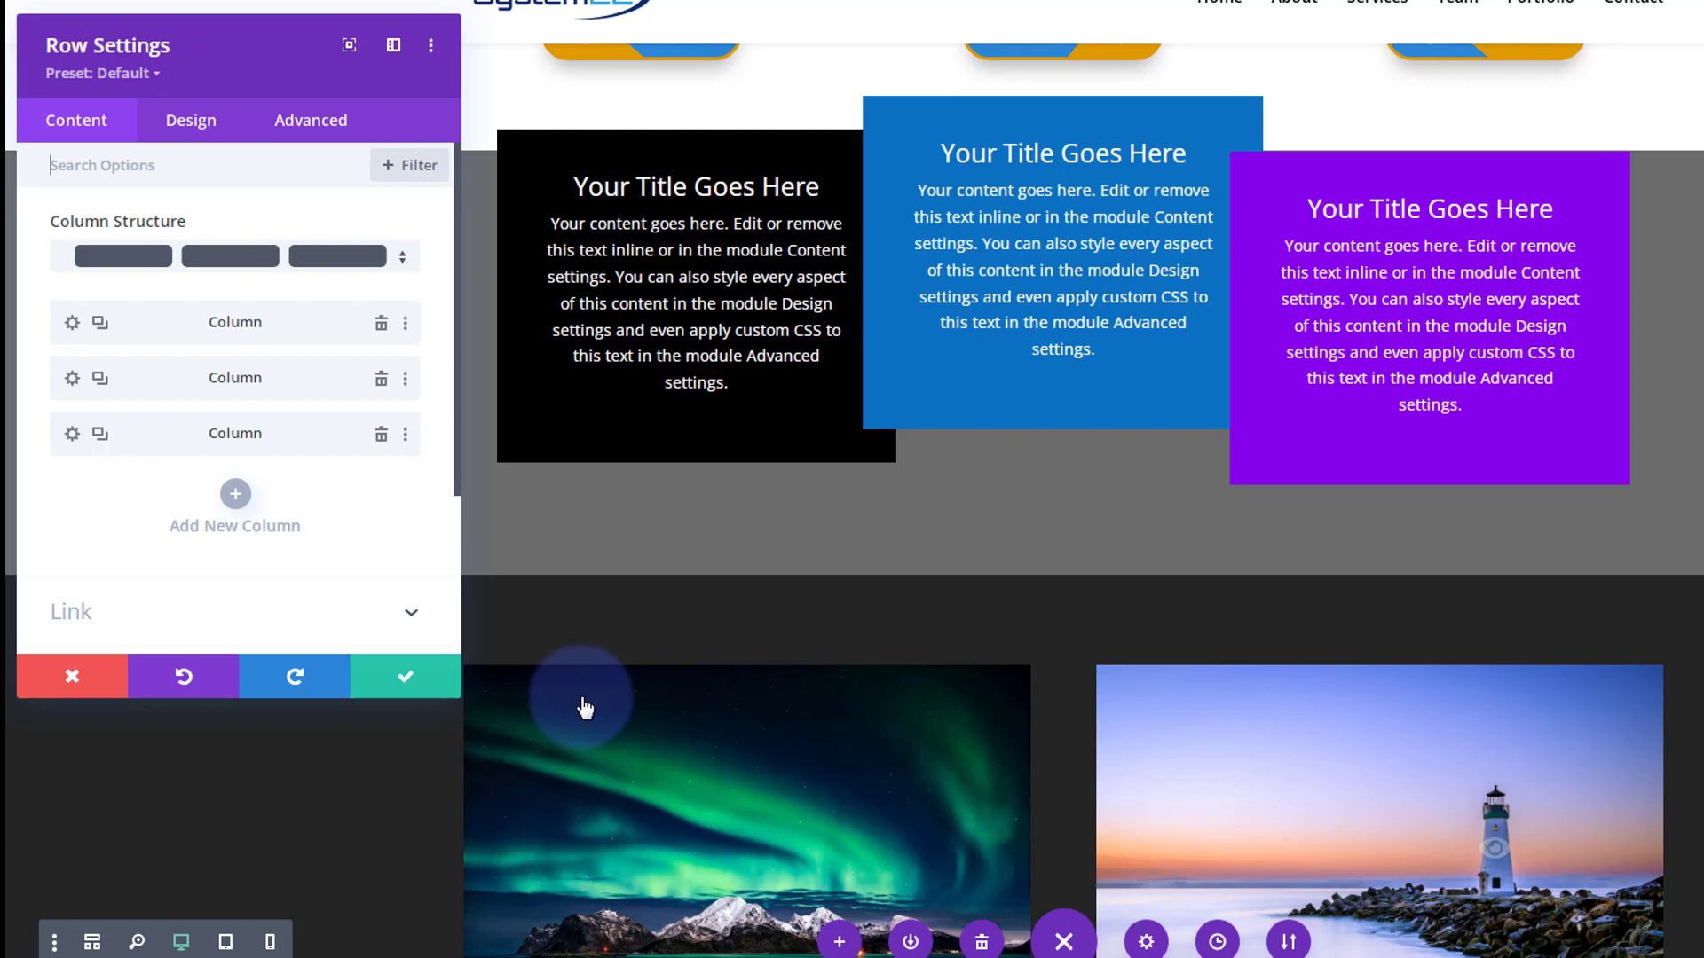
click(213, 121)
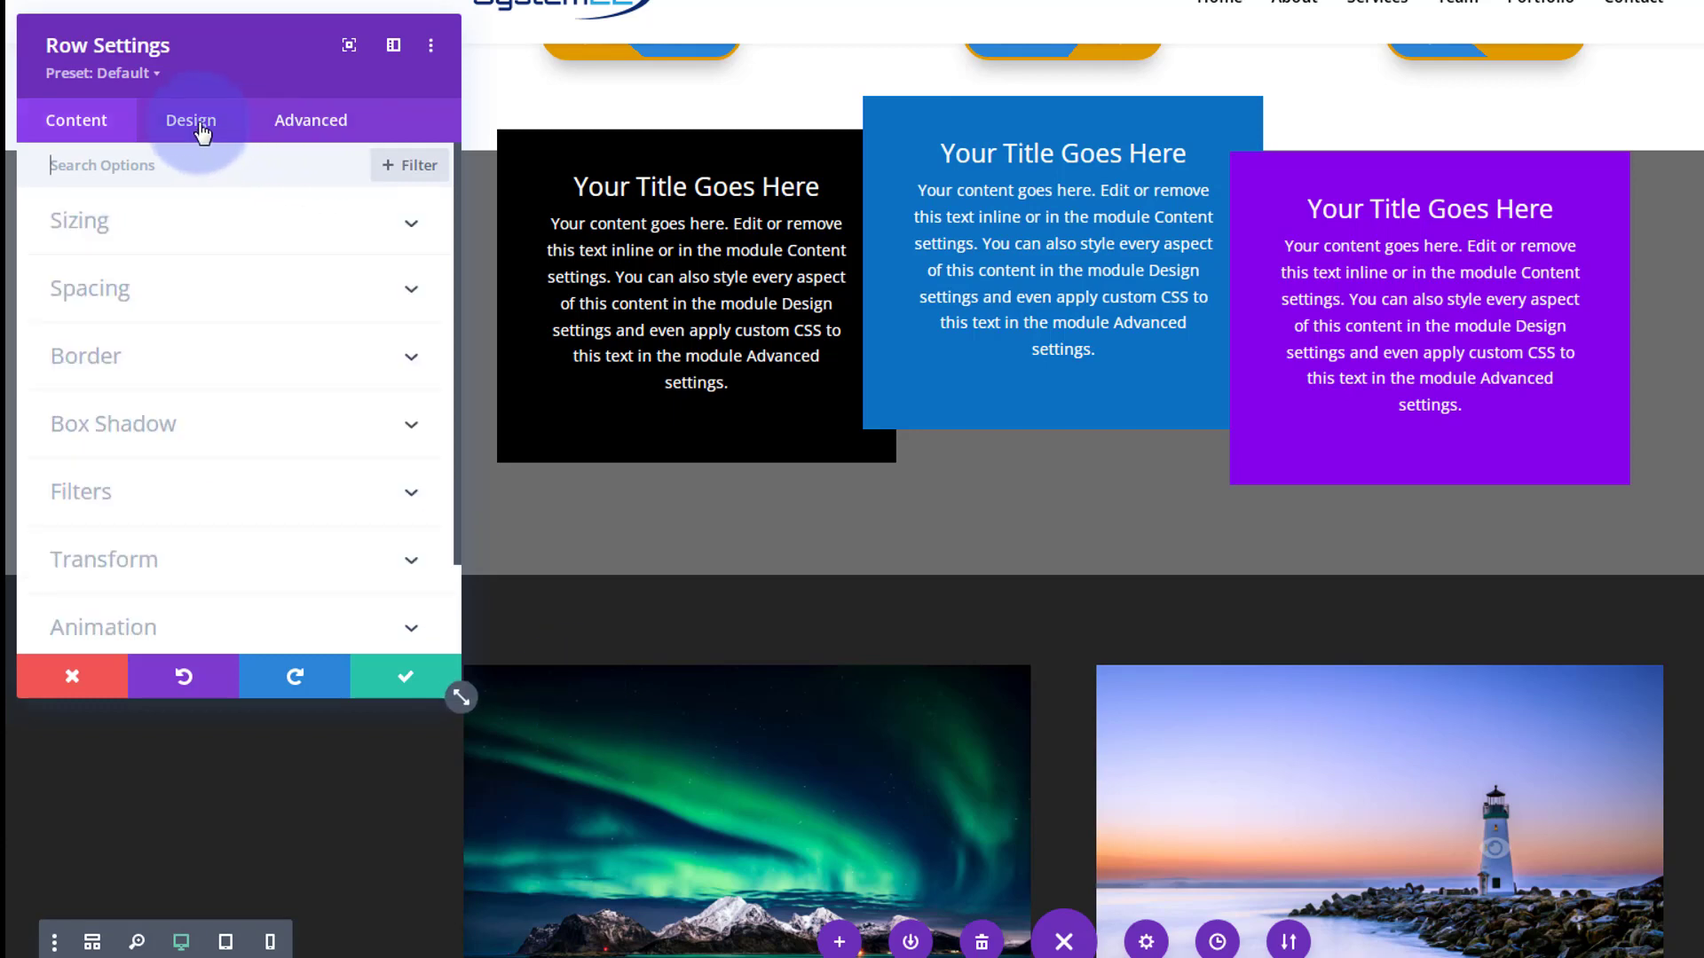
click(178, 182)
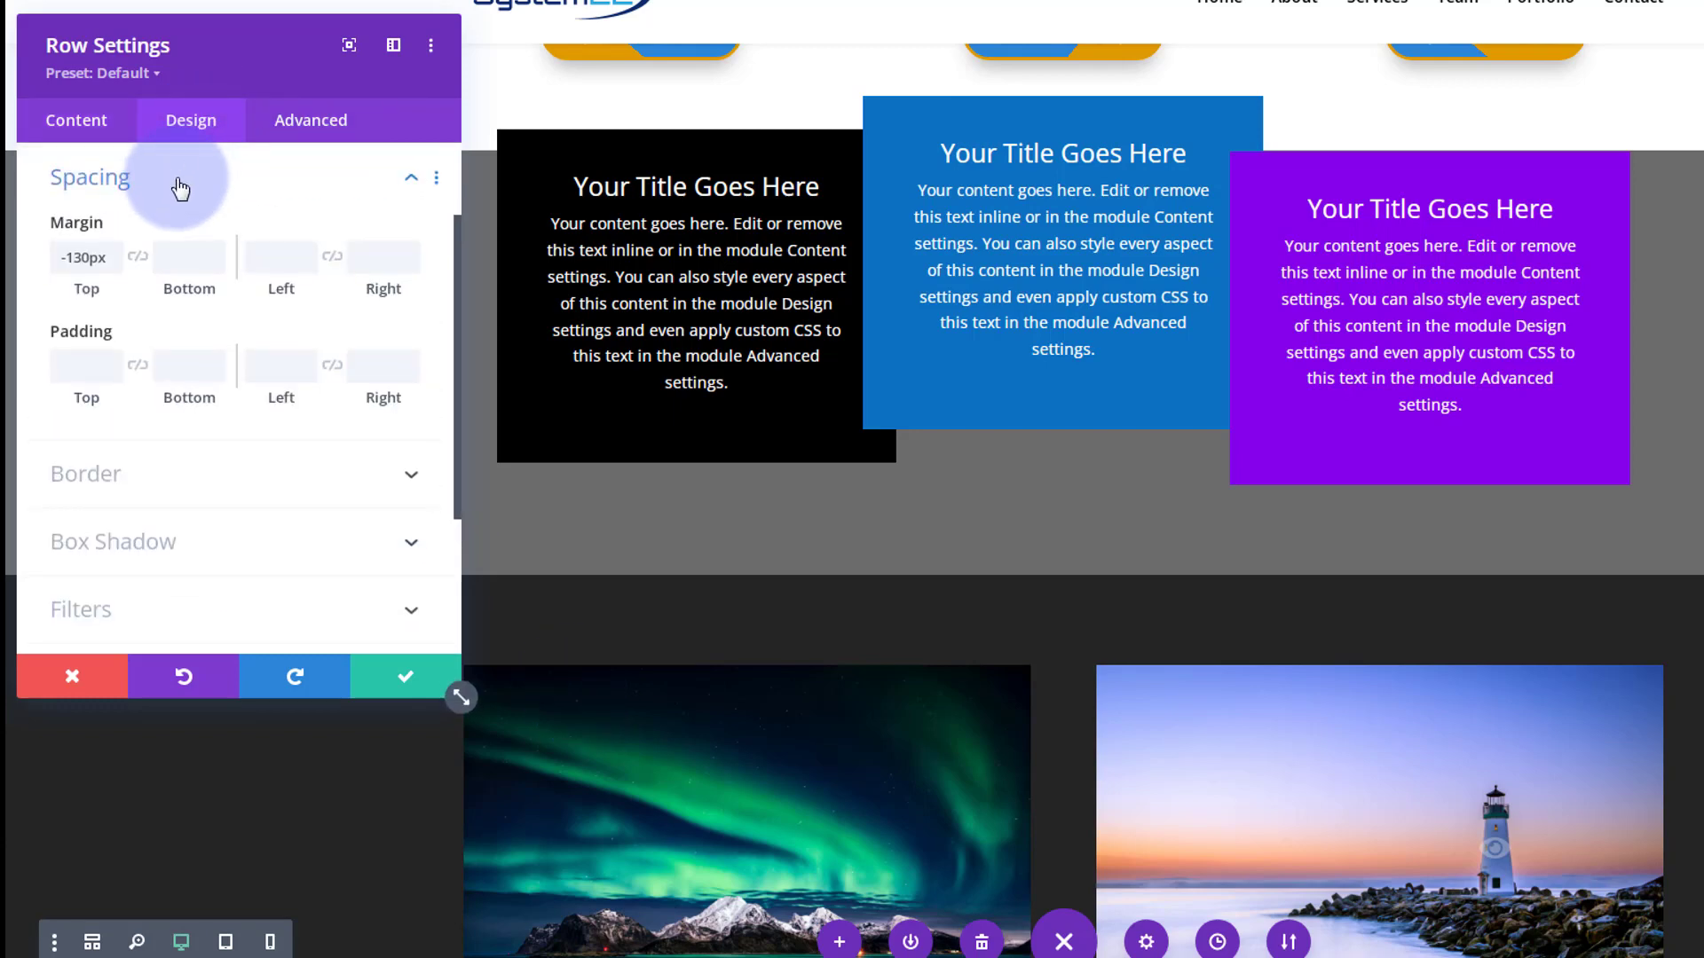
Step: Move the row's -130px margin from Margin Top to Margin Bottom
click(98, 255)
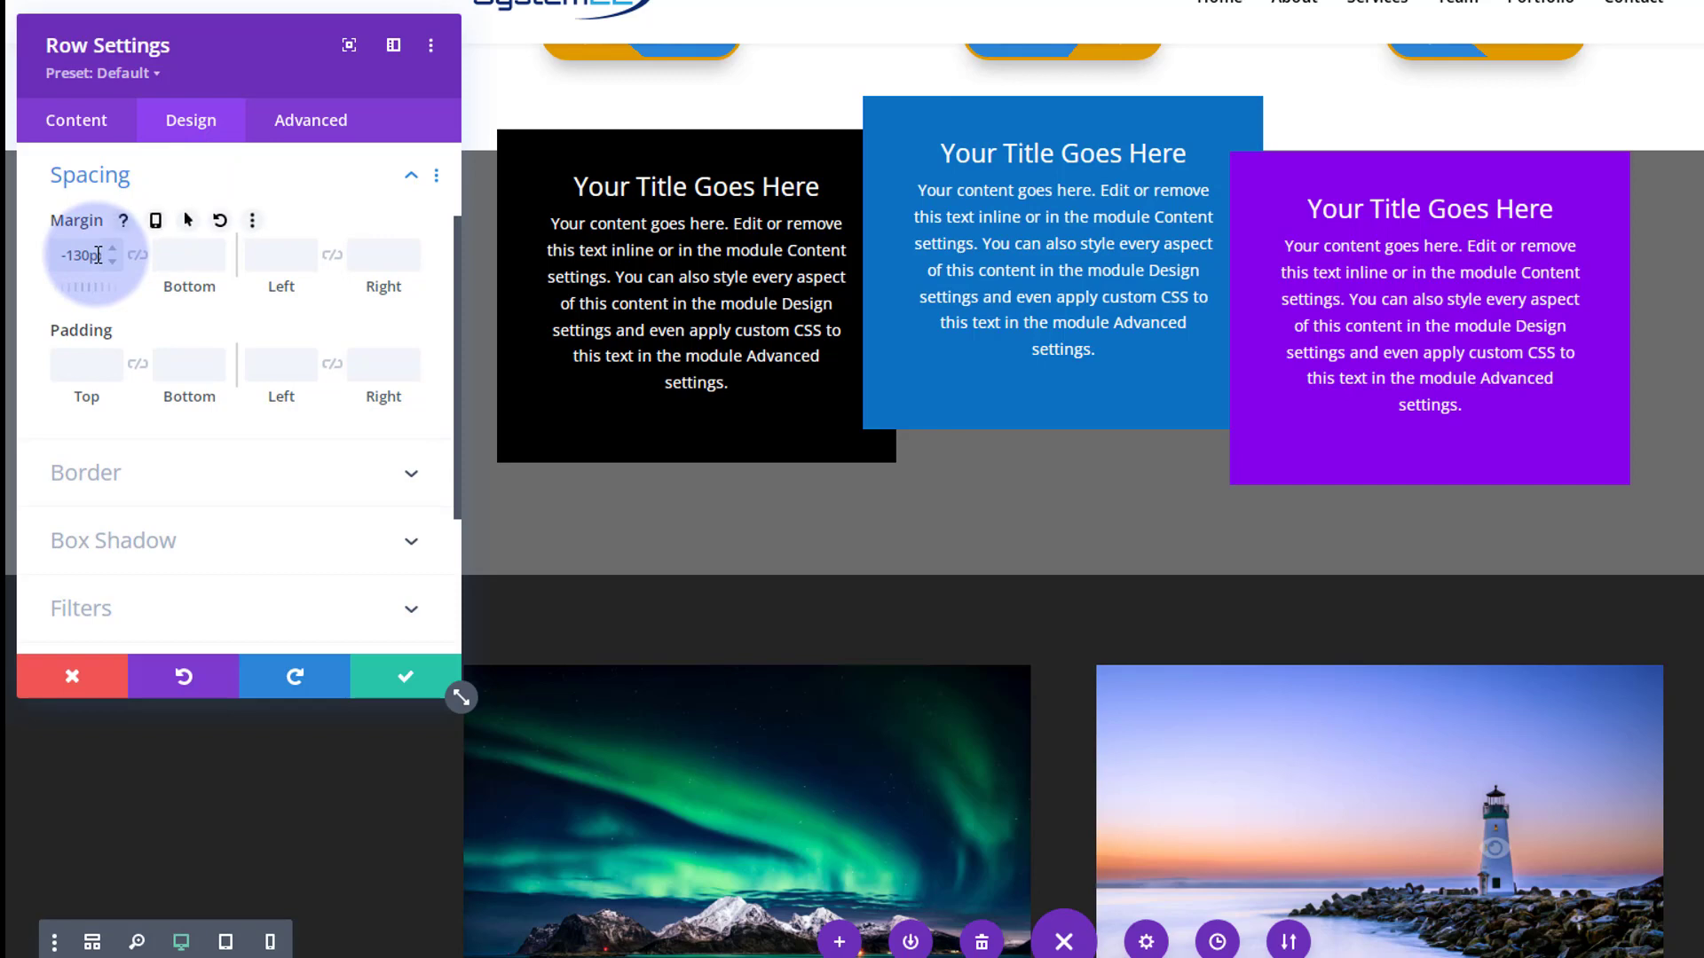
double_click(104, 254)
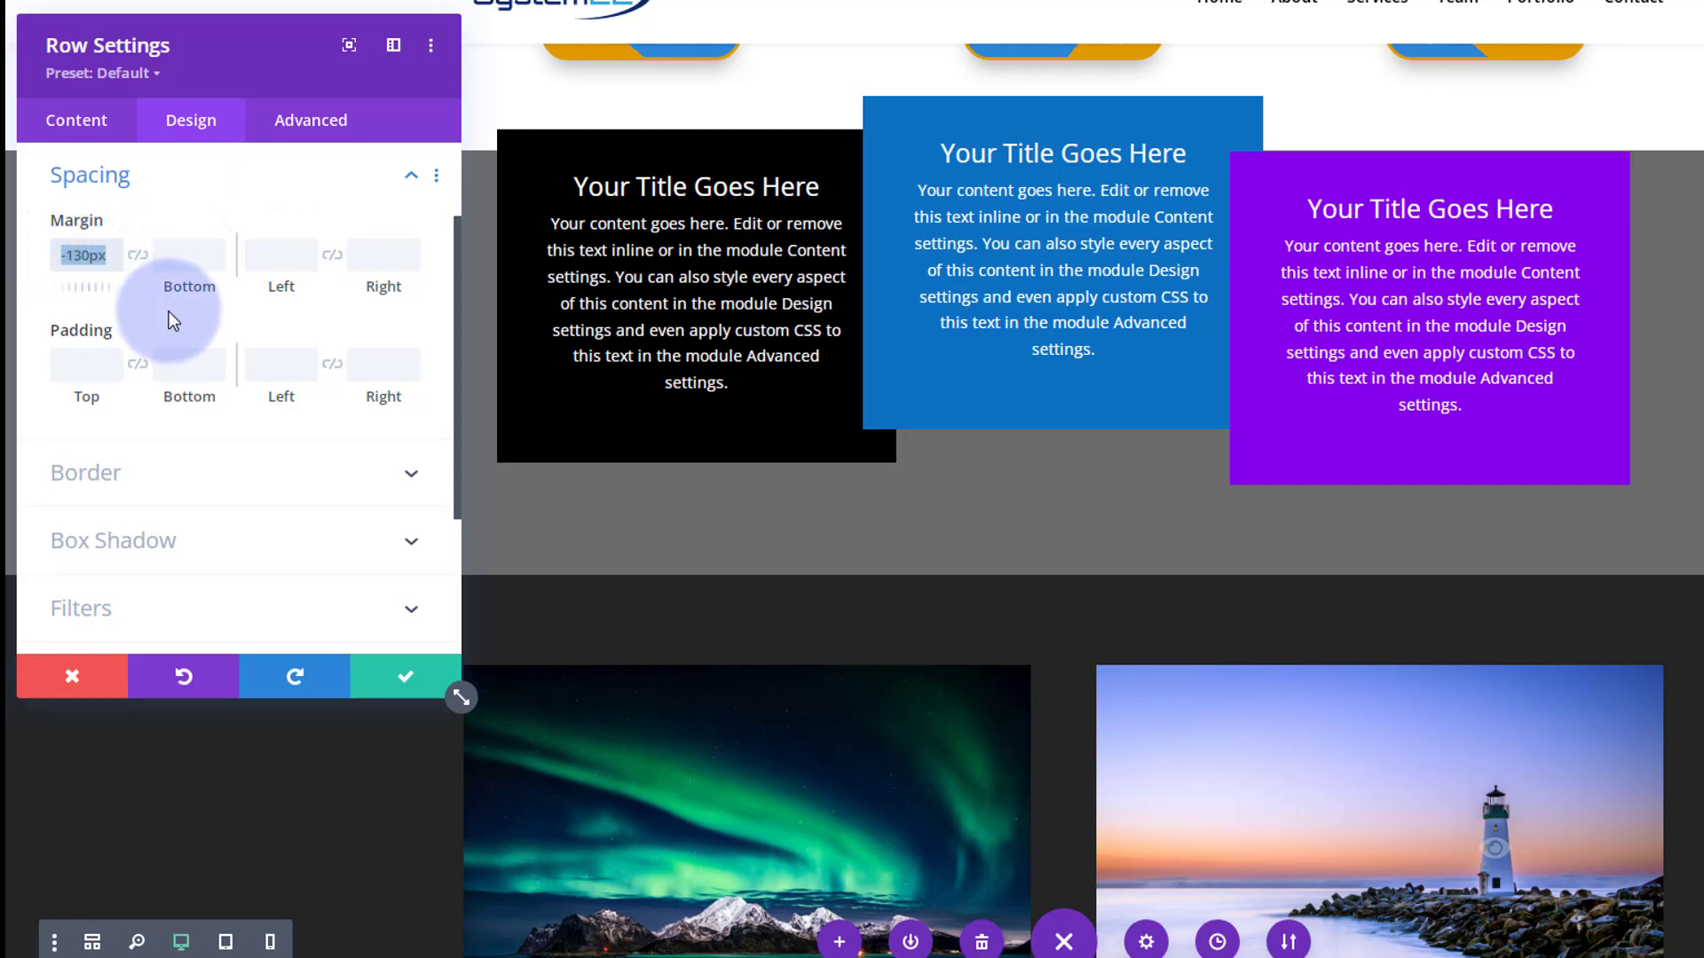
key(BackSpace)
click(170, 254)
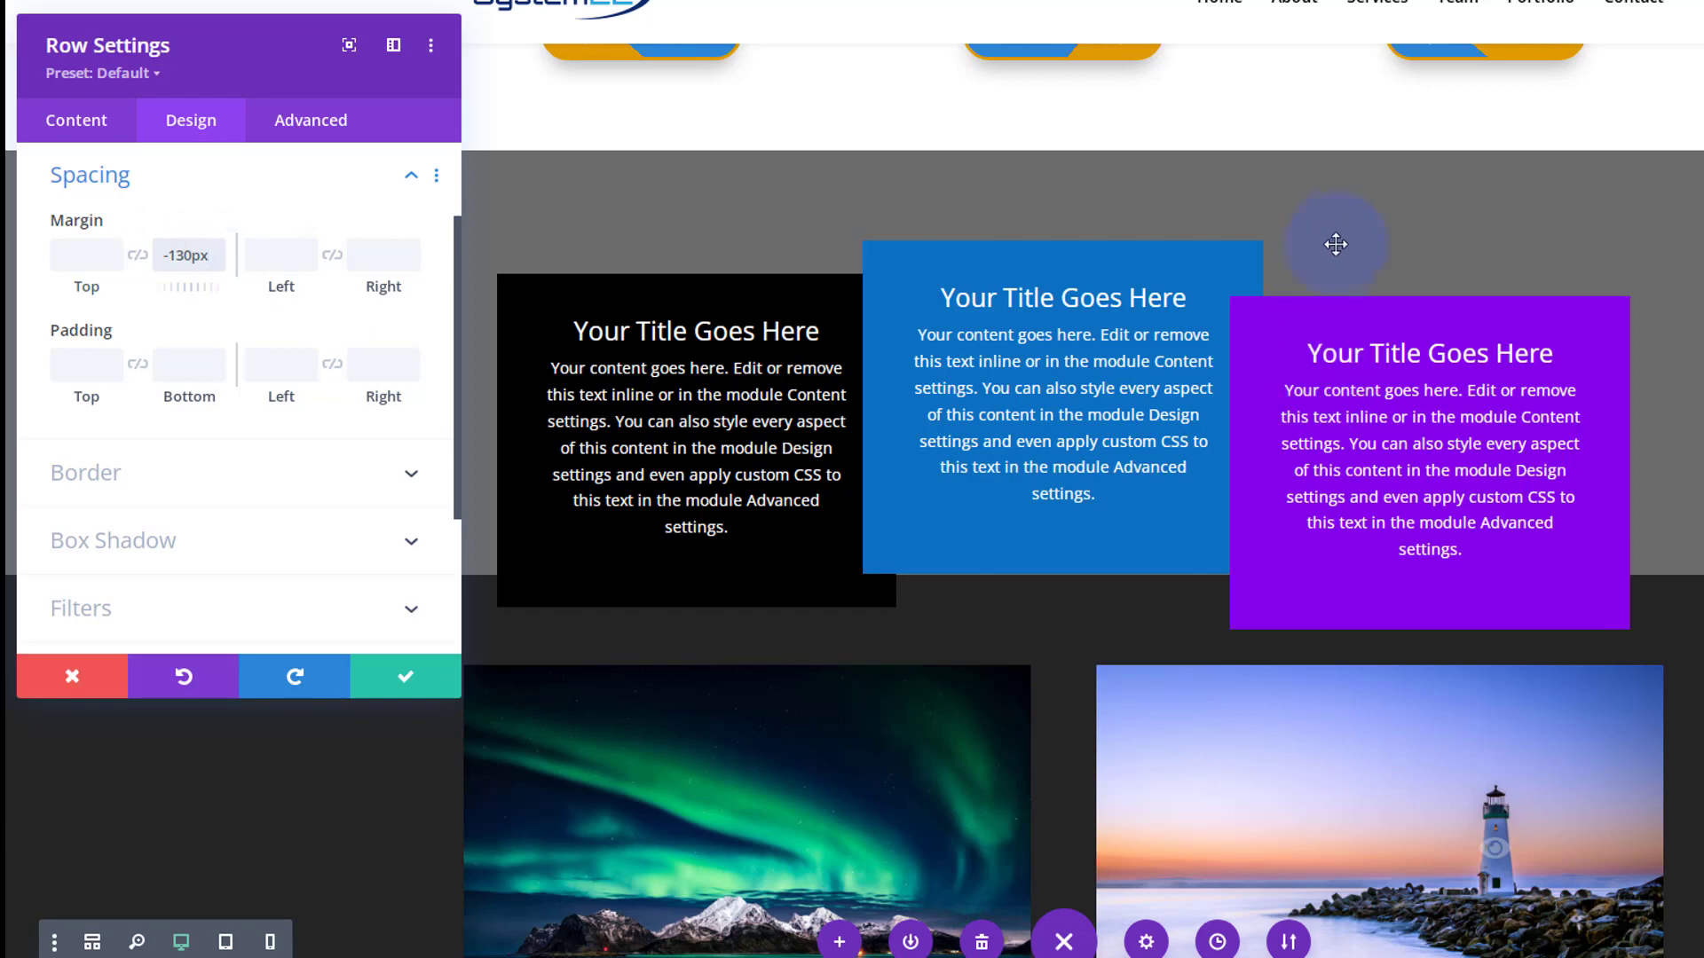
scroll(1335, 243, down, 2)
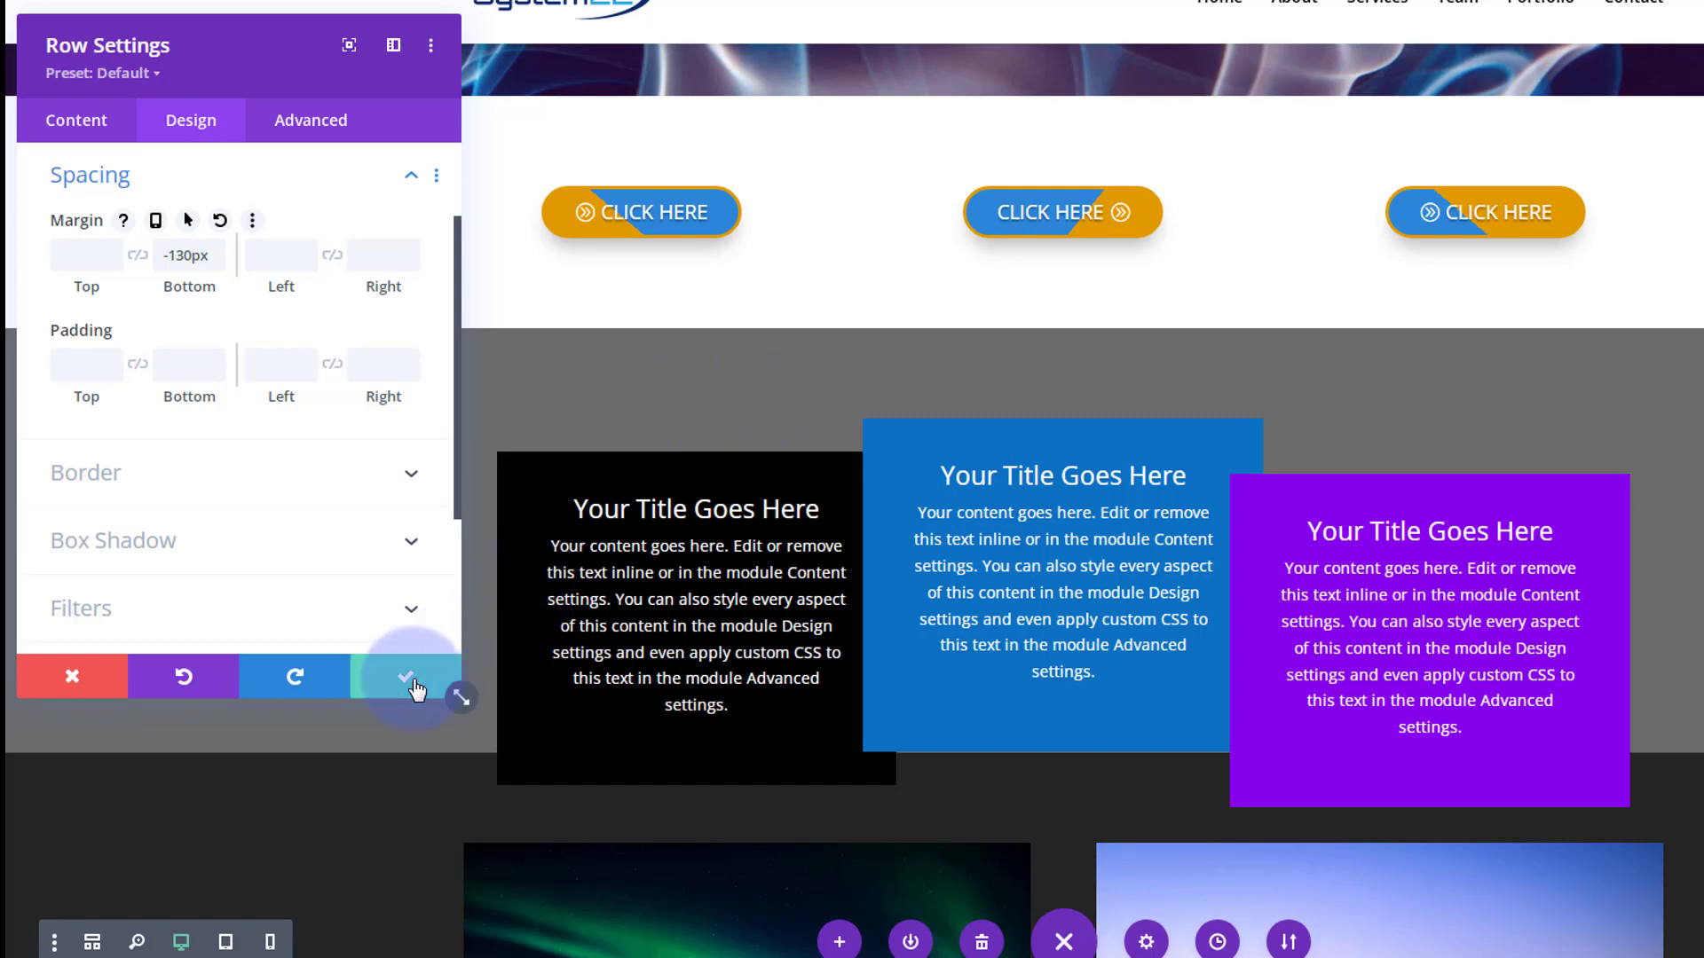
Step: Confirm the row settings and check the three boxes overlapping the photo section on the live page
click(415, 689)
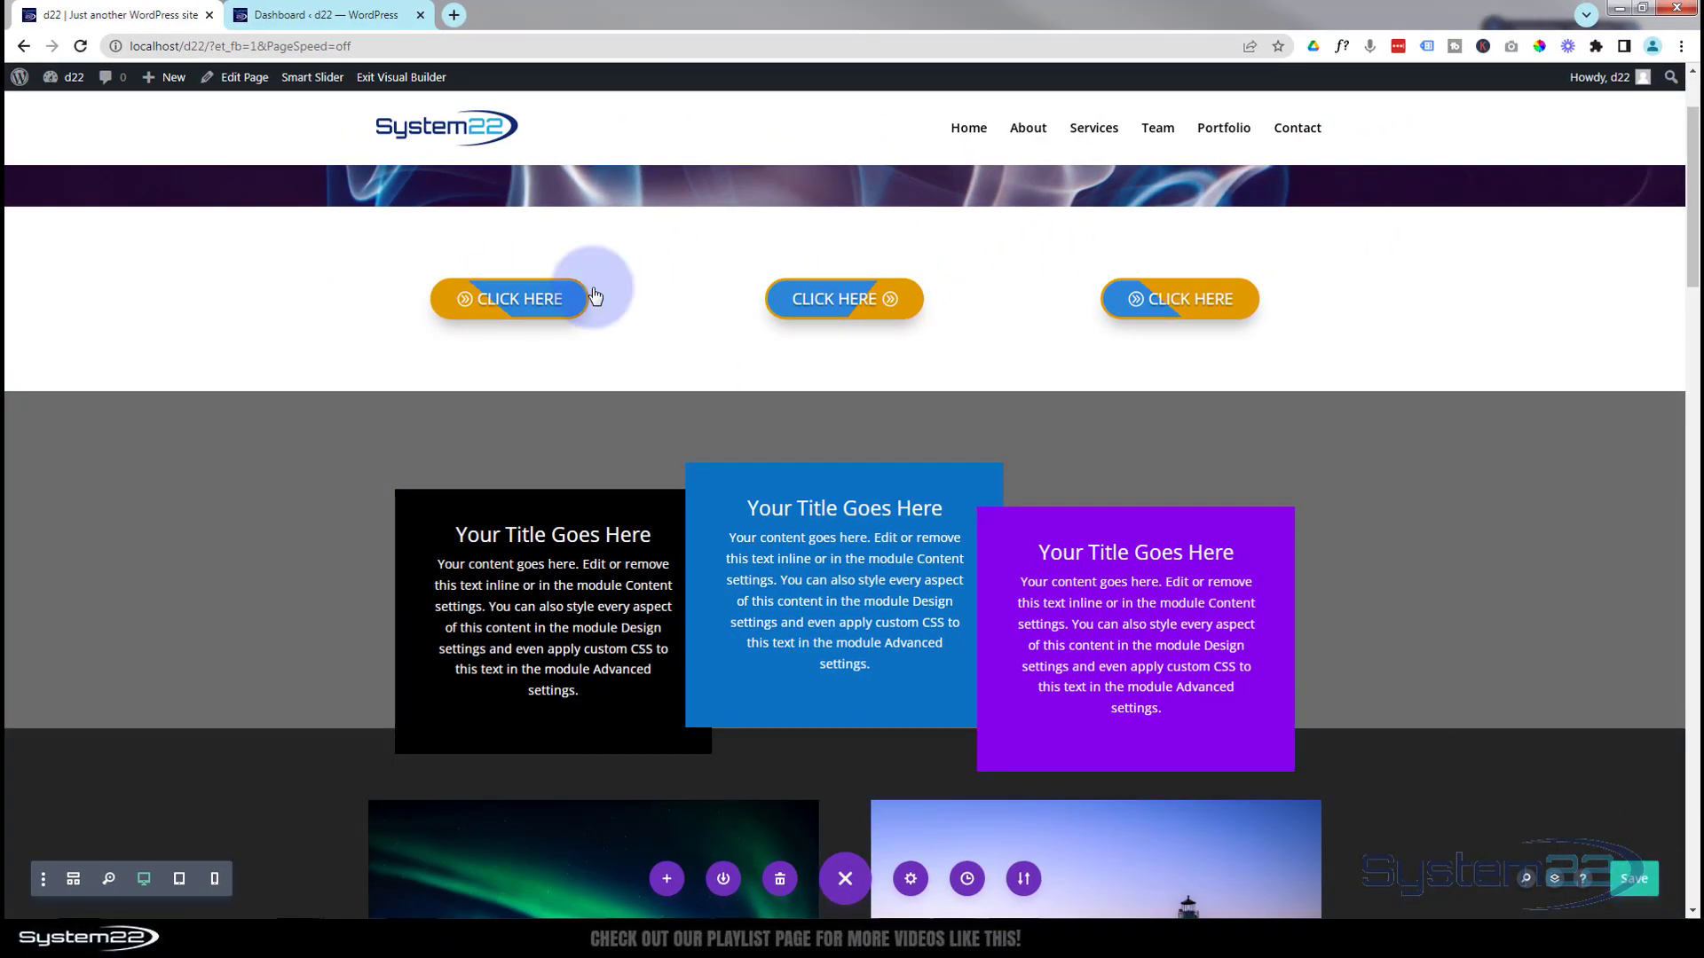
click(426, 77)
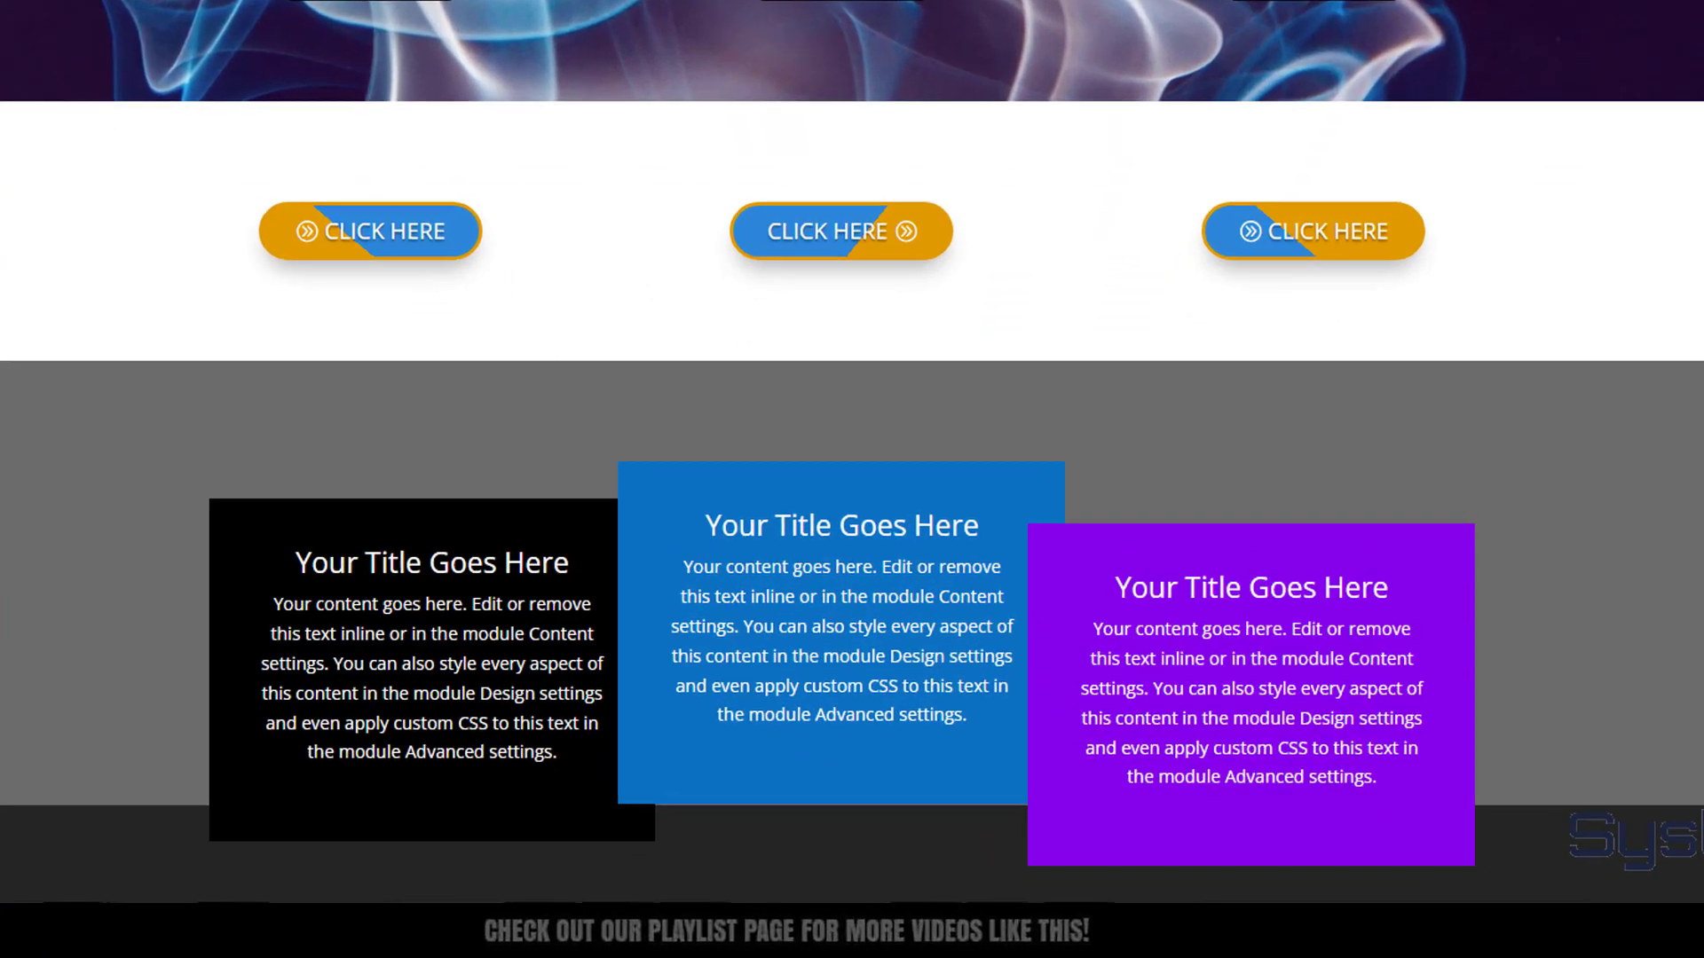
scroll(852, 480, down, 5)
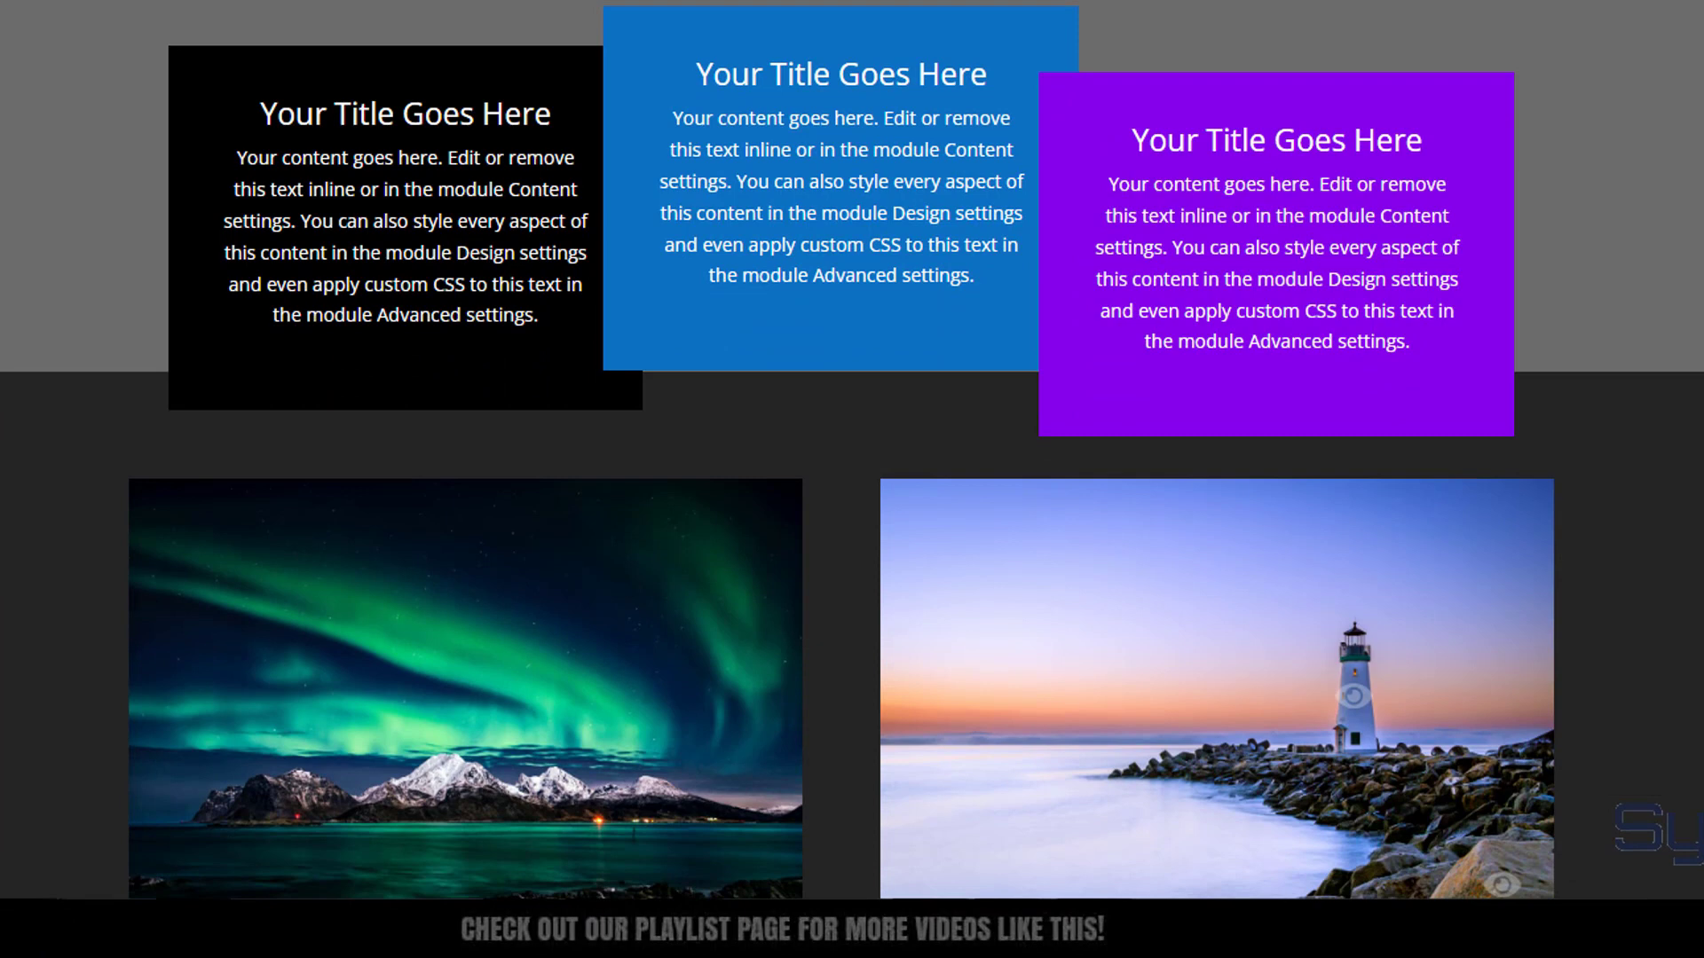
scroll(852, 479, down, 3)
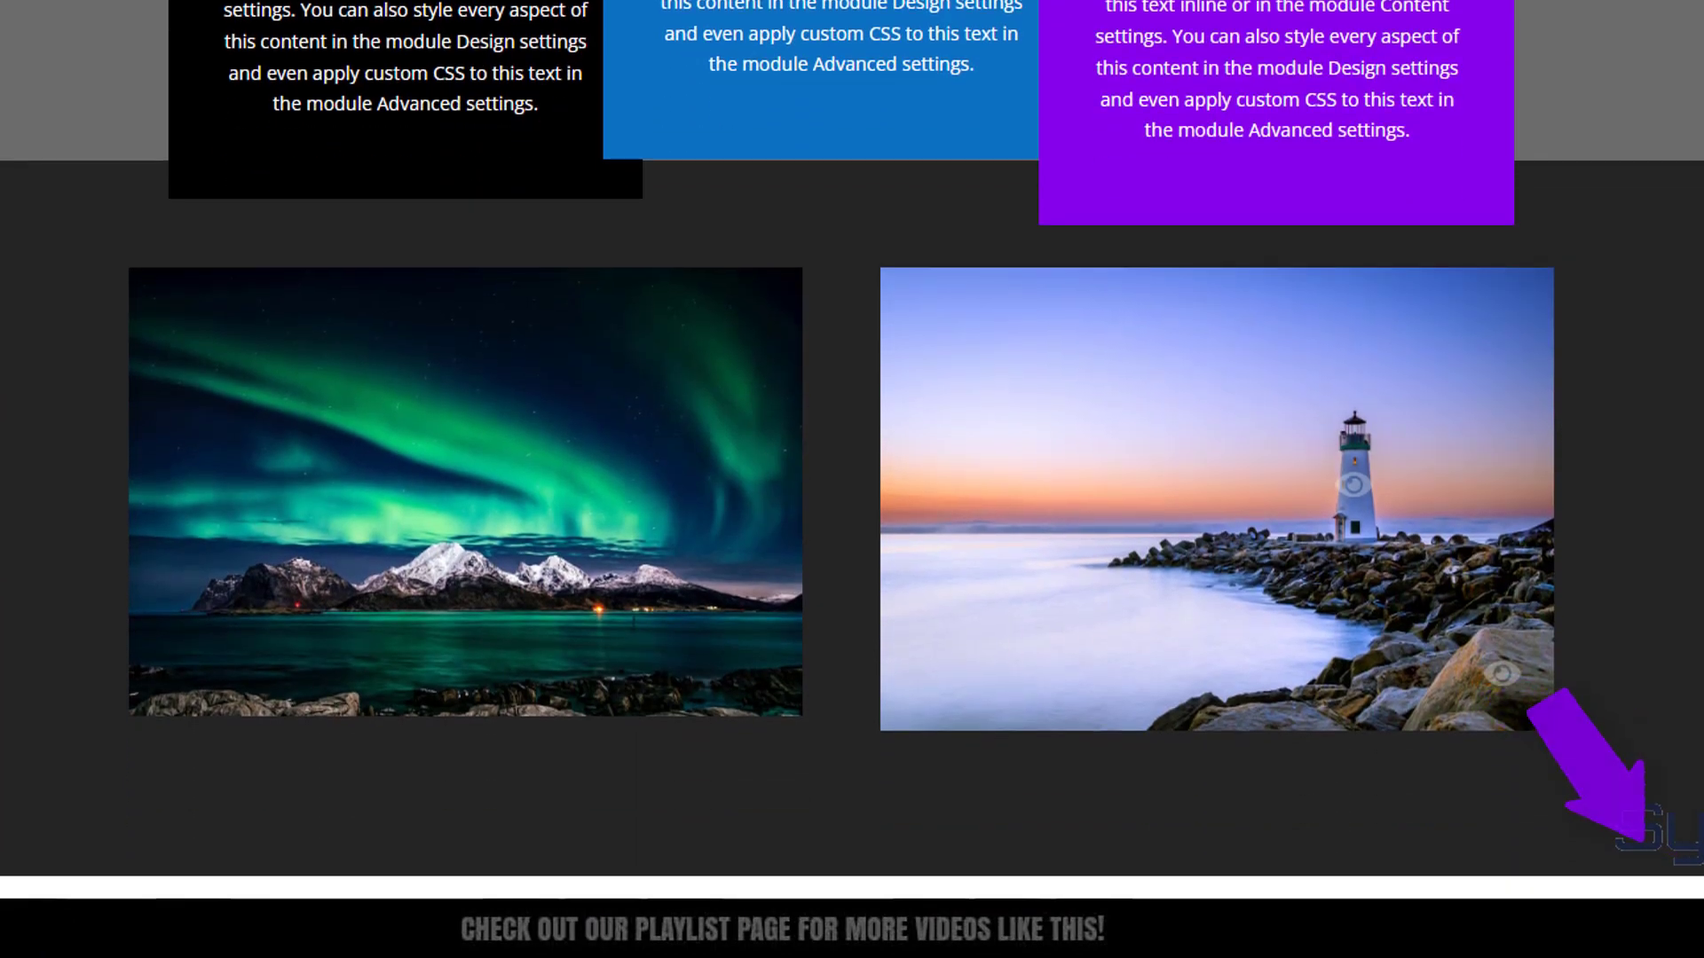
scroll(852, 443, up, 2)
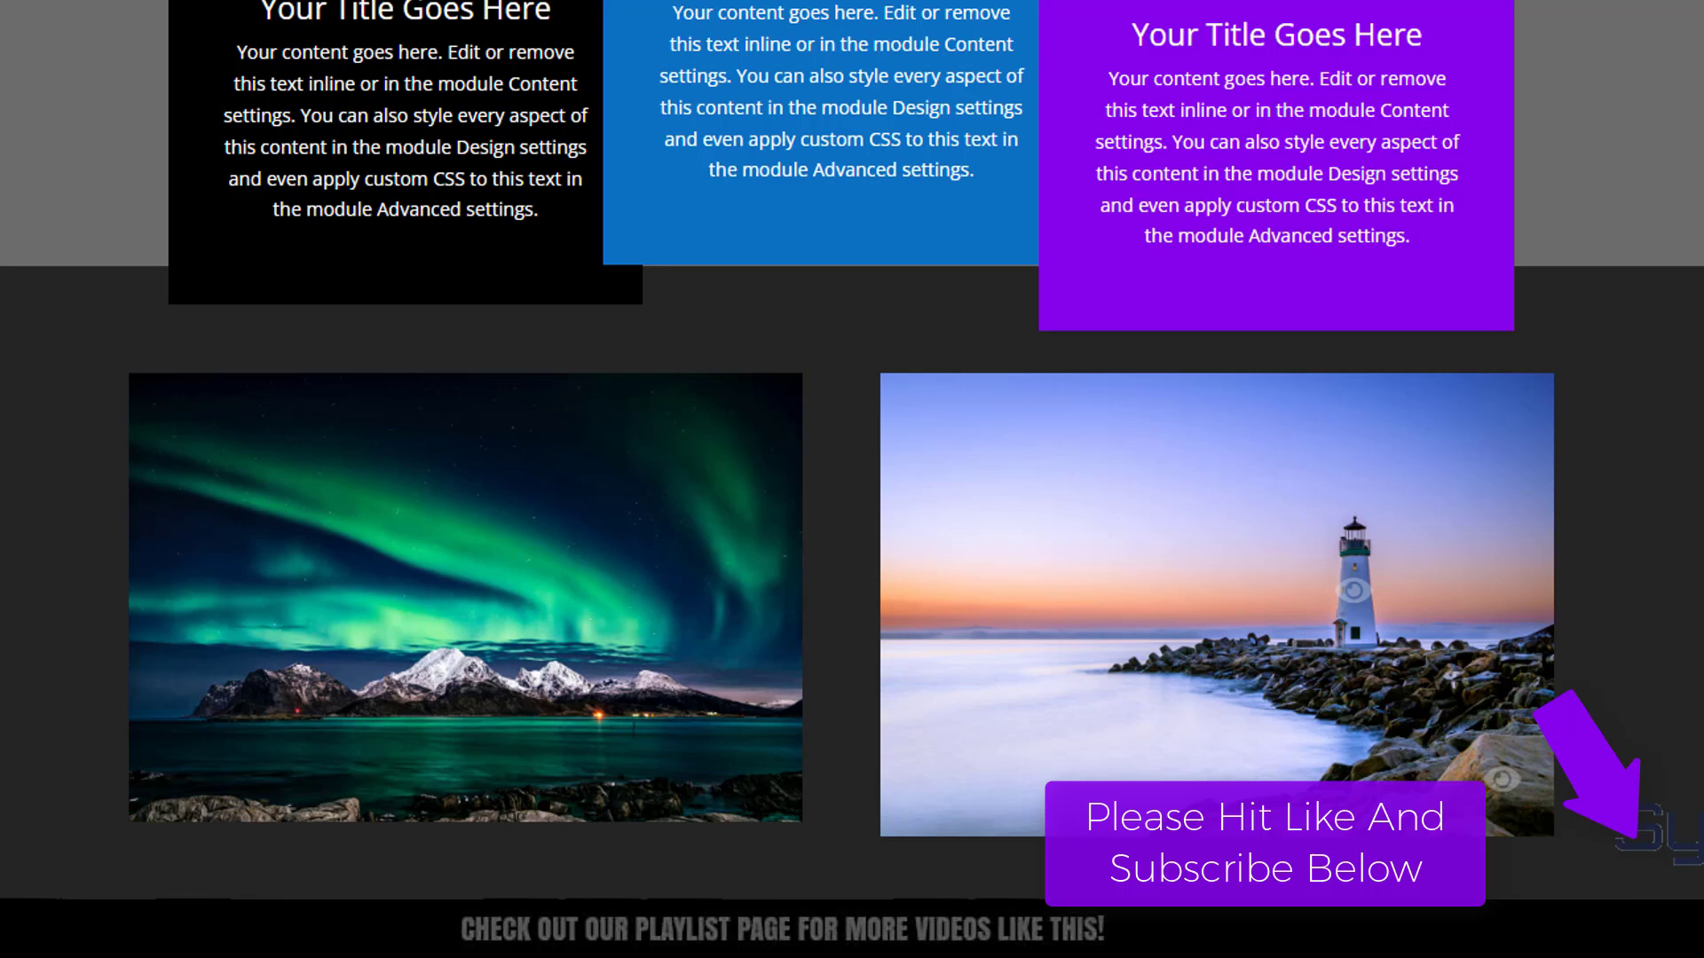
scroll(852, 479, down, 4)
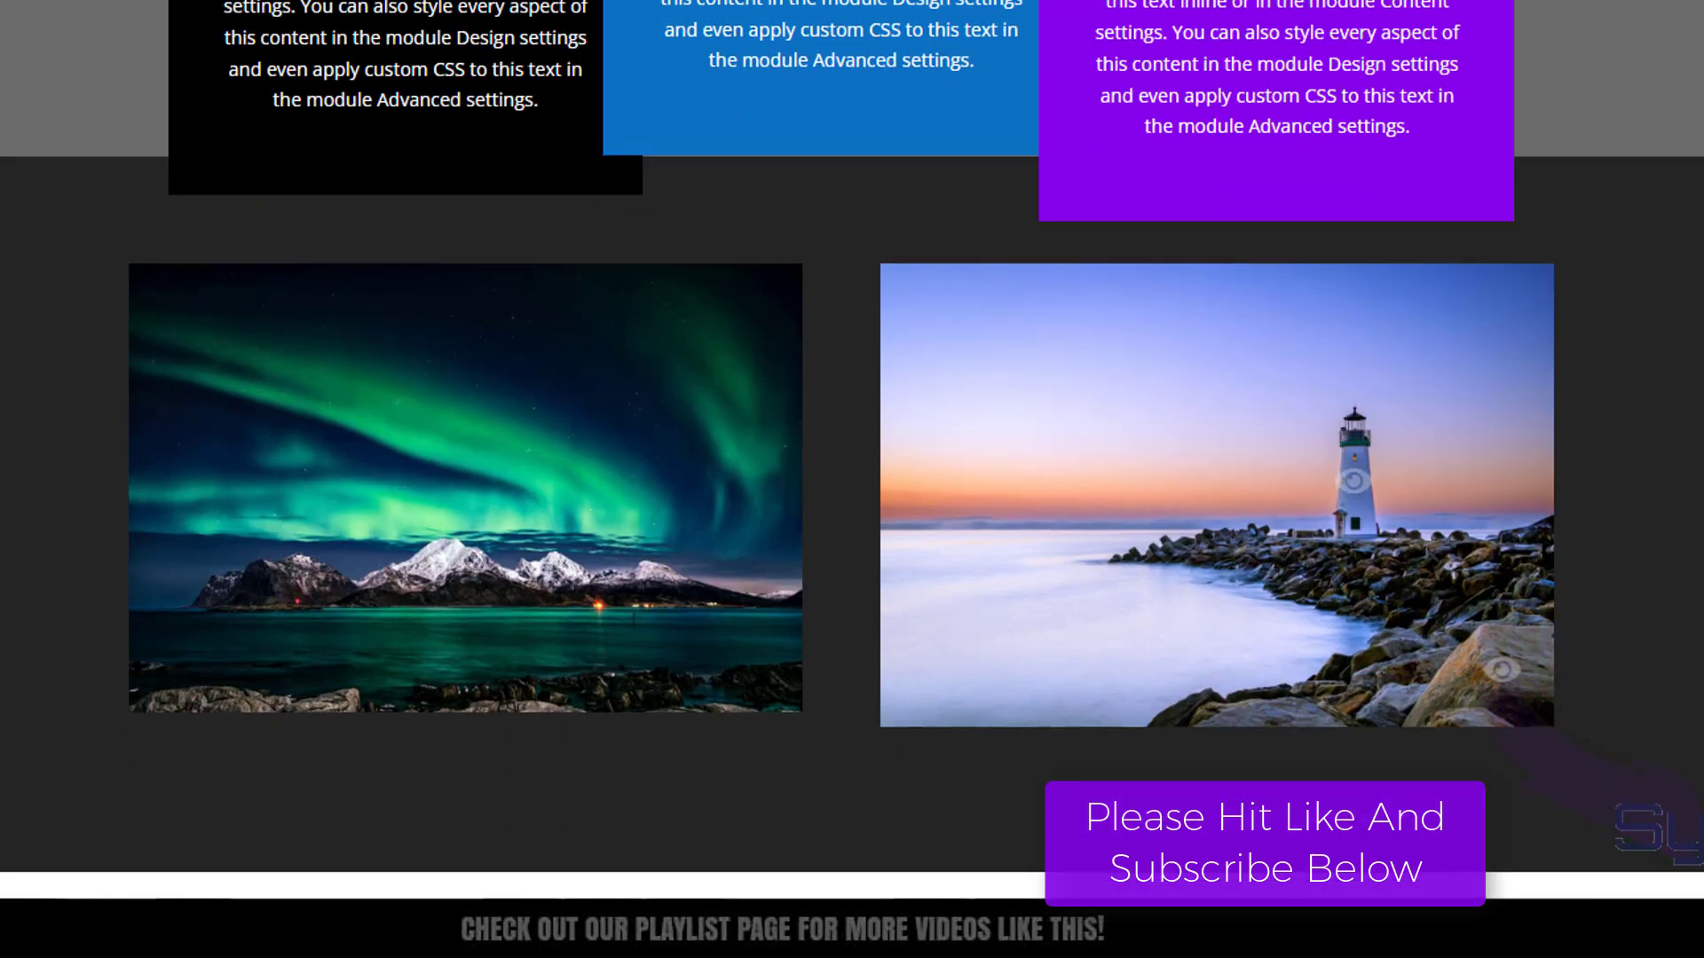
scroll(852, 480, down, 3)
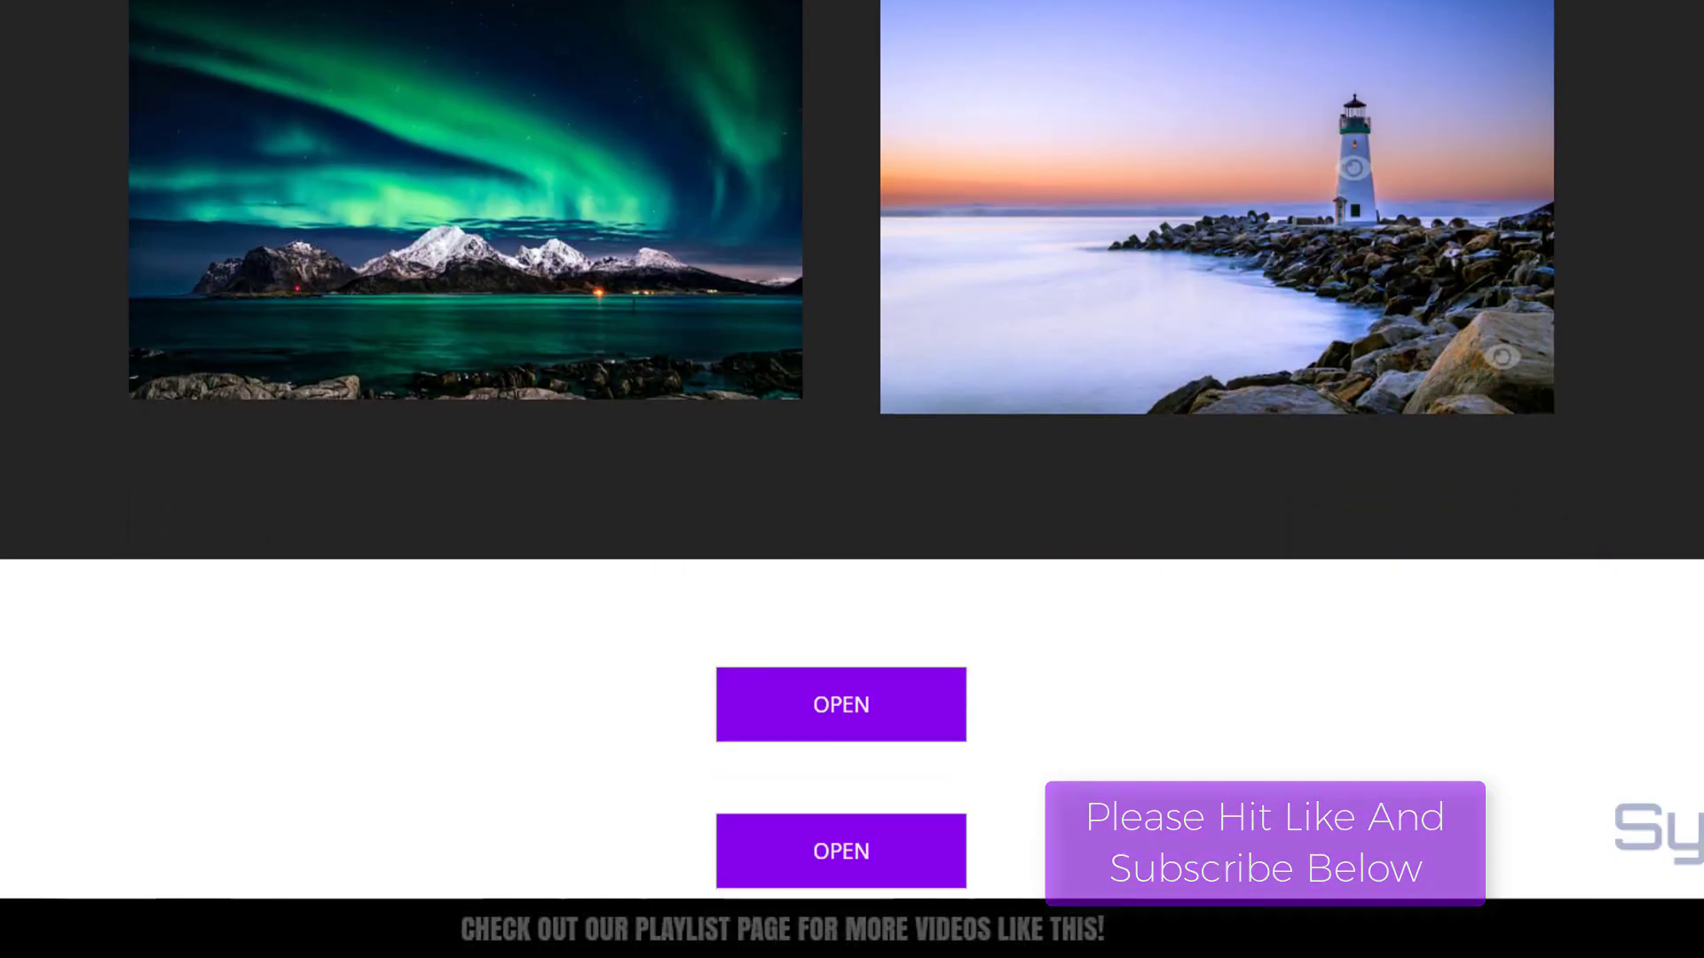